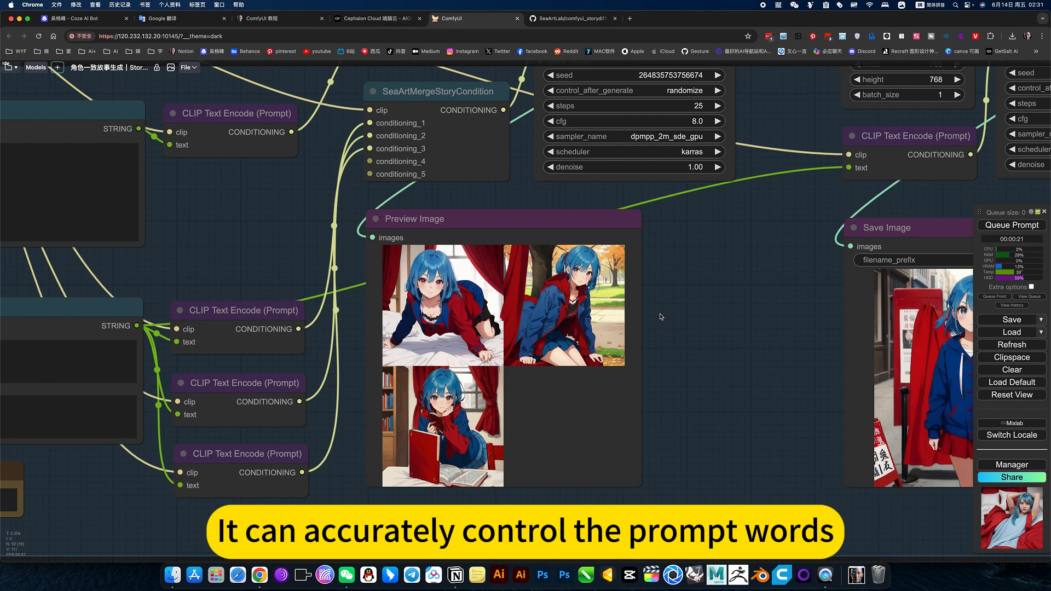
# Examine the continuous story workflow's character and scene prompt nodes and the anime character images in its Preview Image node.
pyautogui.moveTo(254, 224); pyautogui.dragTo(318, 248)
pyautogui.scroll(4, 530, 327)
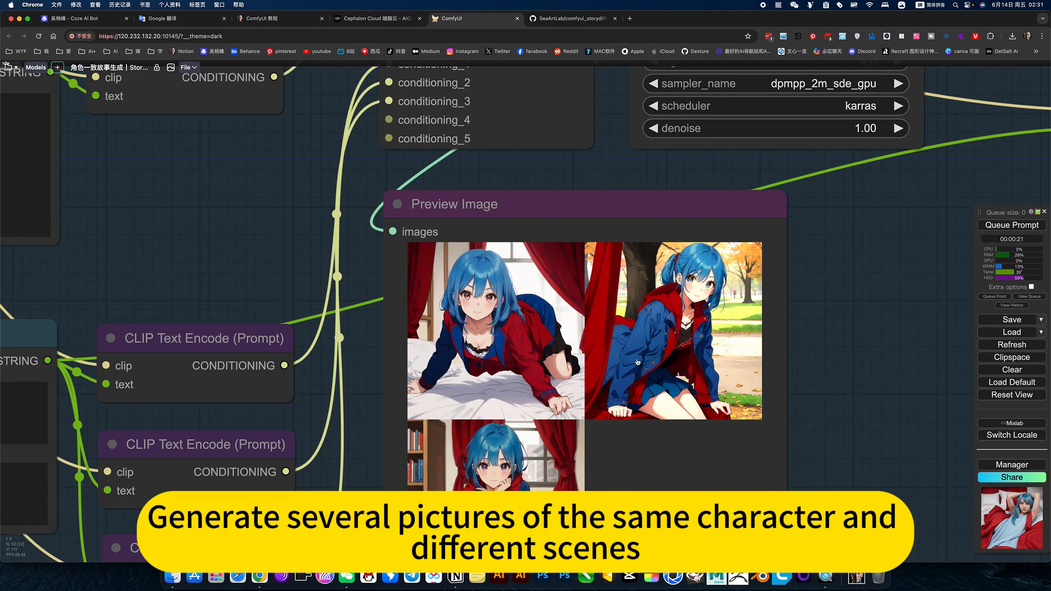
pyautogui.scroll(-4, 639, 420)
pyautogui.scroll(-5, 638, 420)
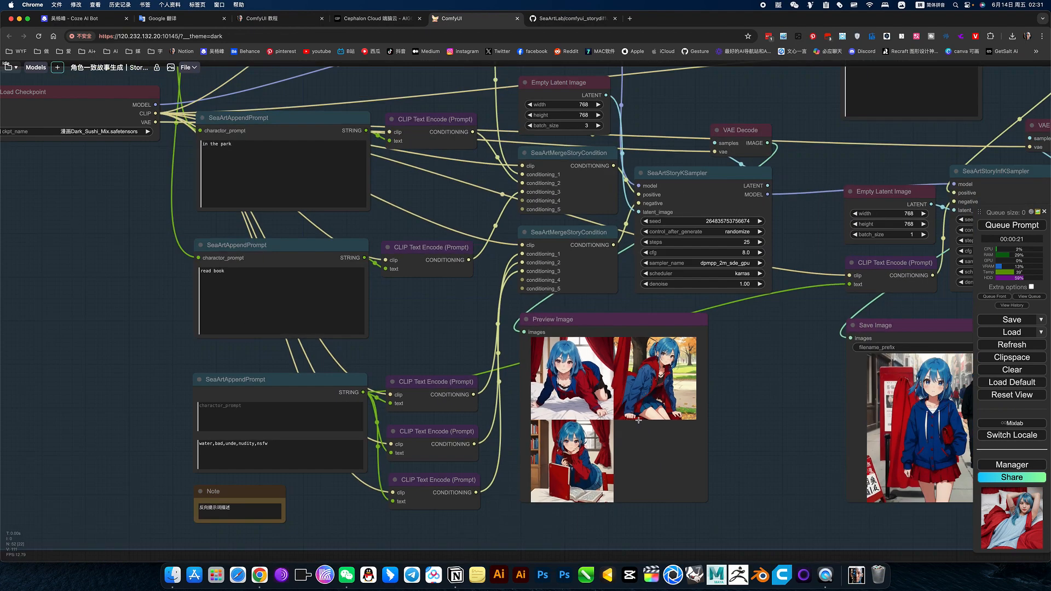
pyautogui.moveTo(755, 349); pyautogui.dragTo(777, 463)
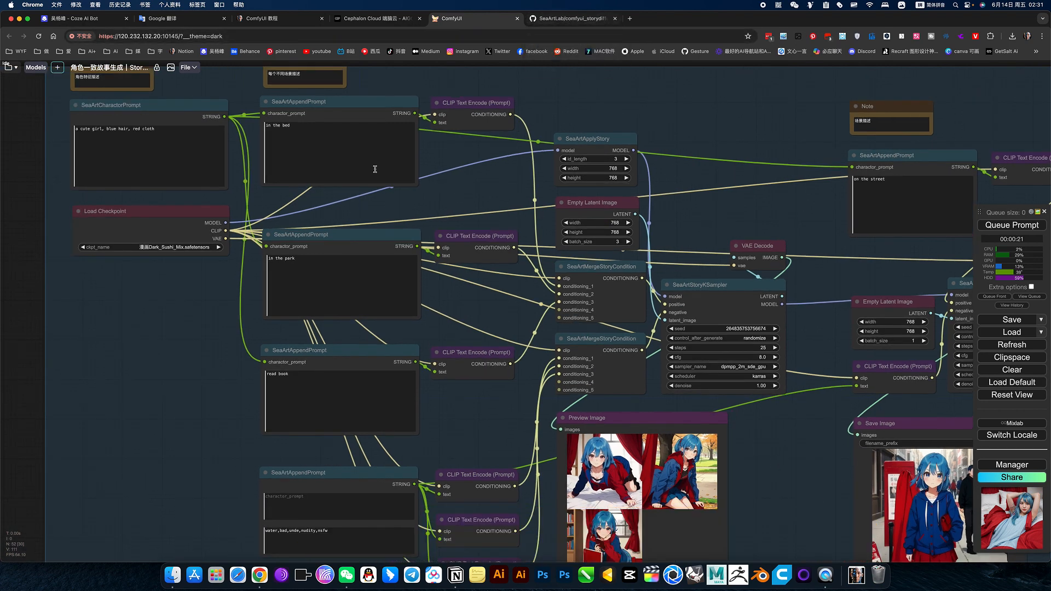
pyautogui.moveTo(548, 181); pyautogui.dragTo(616, 160)
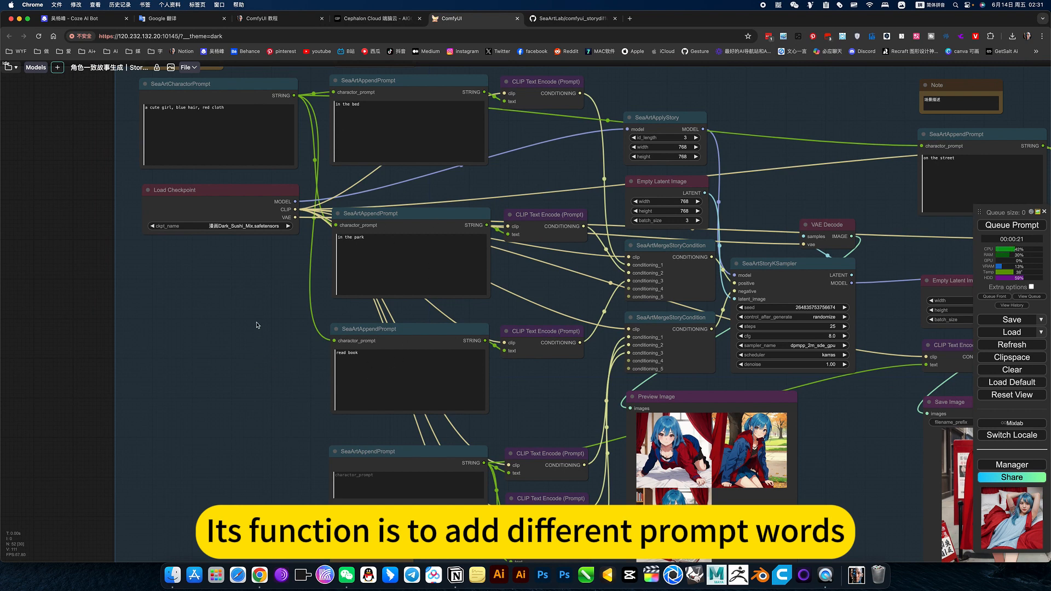
pyautogui.moveTo(258, 326); pyautogui.dragTo(266, 401)
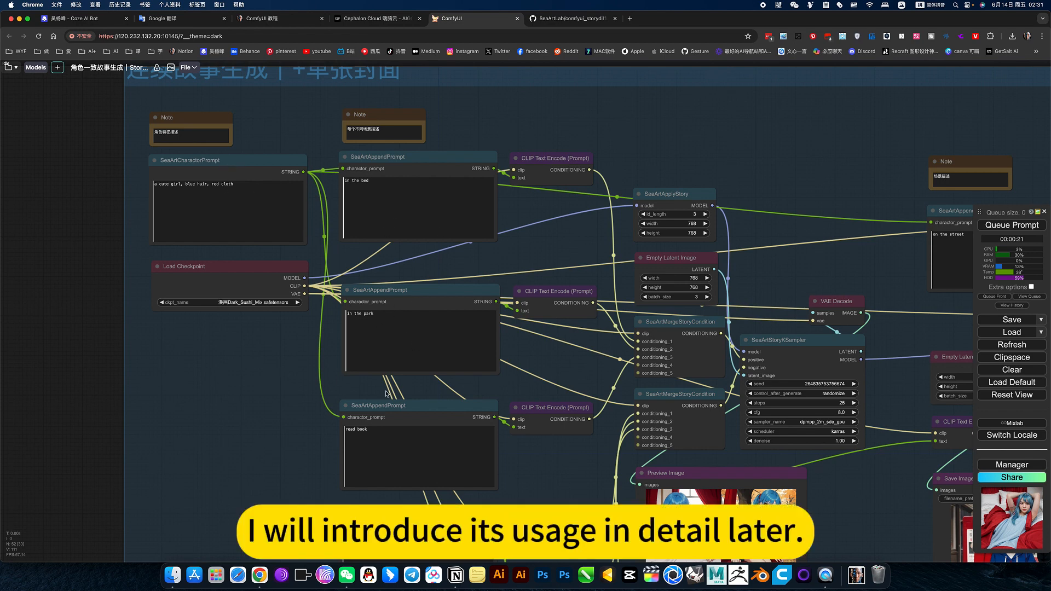
pyautogui.moveTo(282, 386); pyautogui.dragTo(310, 262)
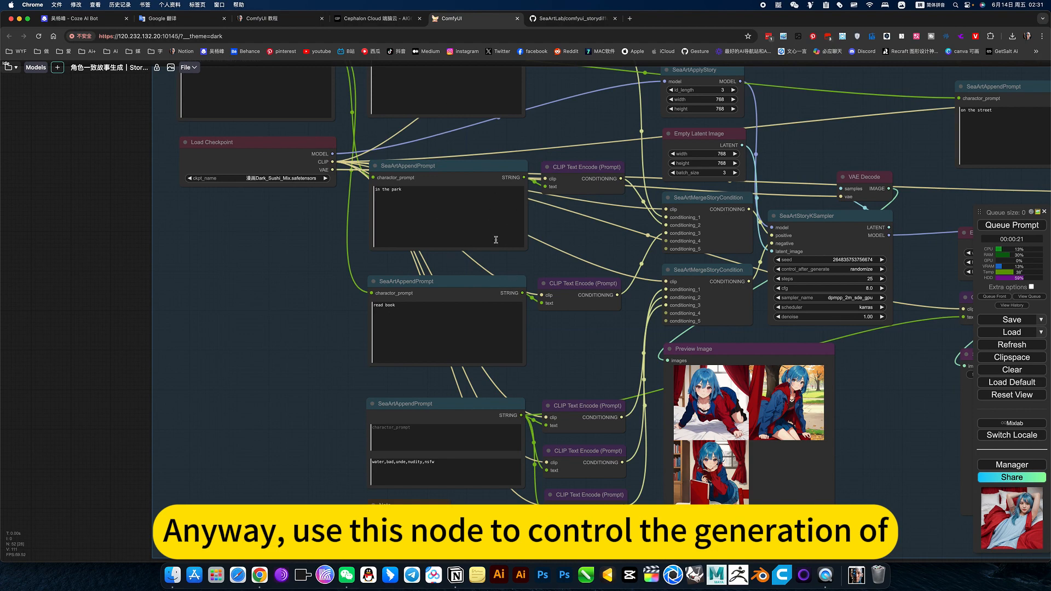
pyautogui.moveTo(843, 396); pyautogui.dragTo(745, 363)
pyautogui.scroll(1, 743, 383)
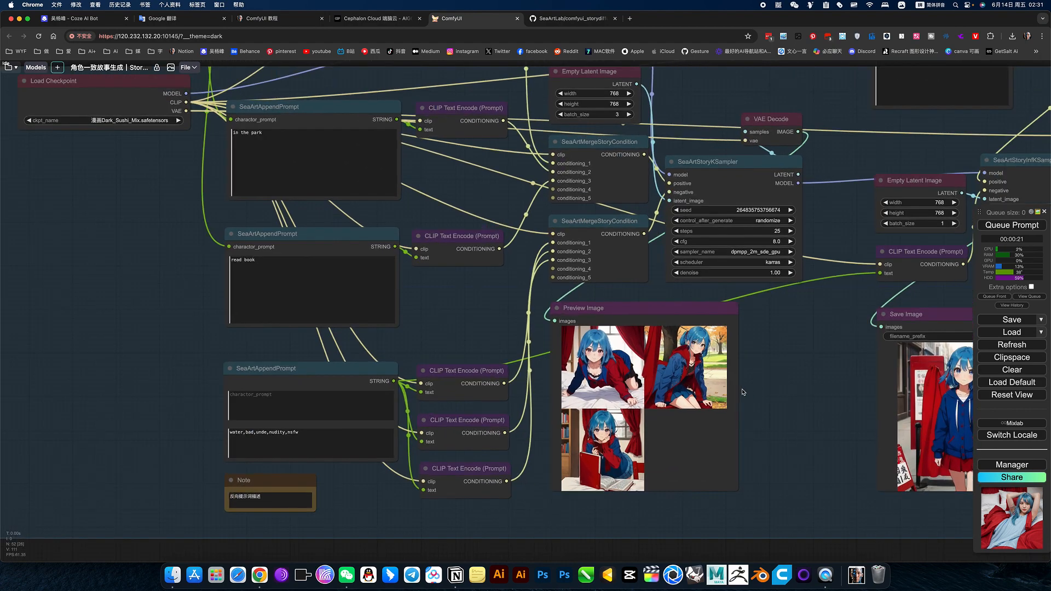
pyautogui.scroll(6, 743, 392)
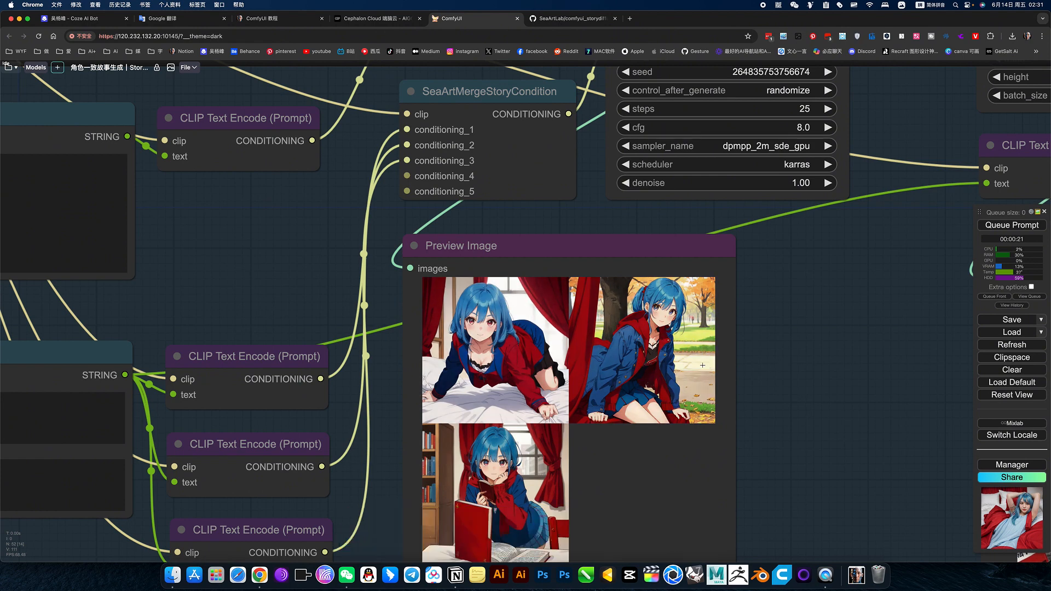
pyautogui.scroll(-5, 625, 368)
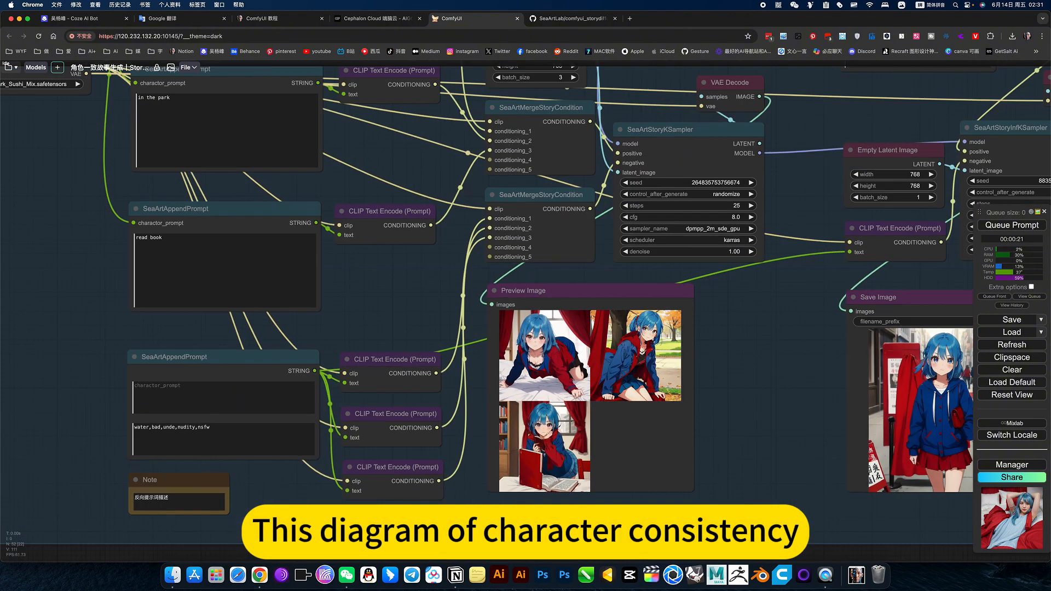
# Switch to the comfyui_storydiffusion GitHub repository and skim its file list and README.
pyautogui.click(553, 19)
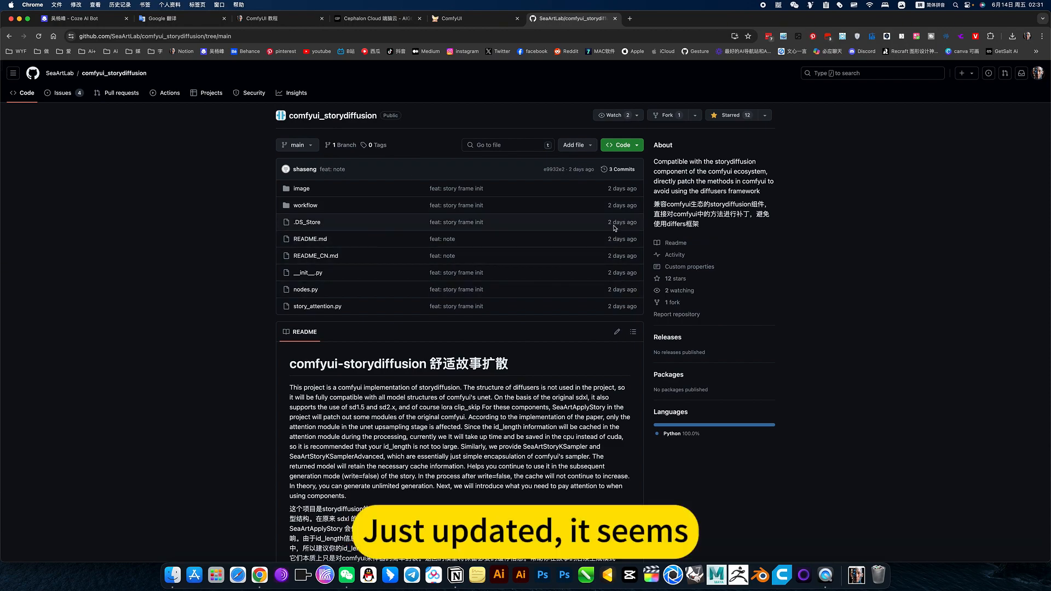
pyautogui.scroll(-10, 604, 362)
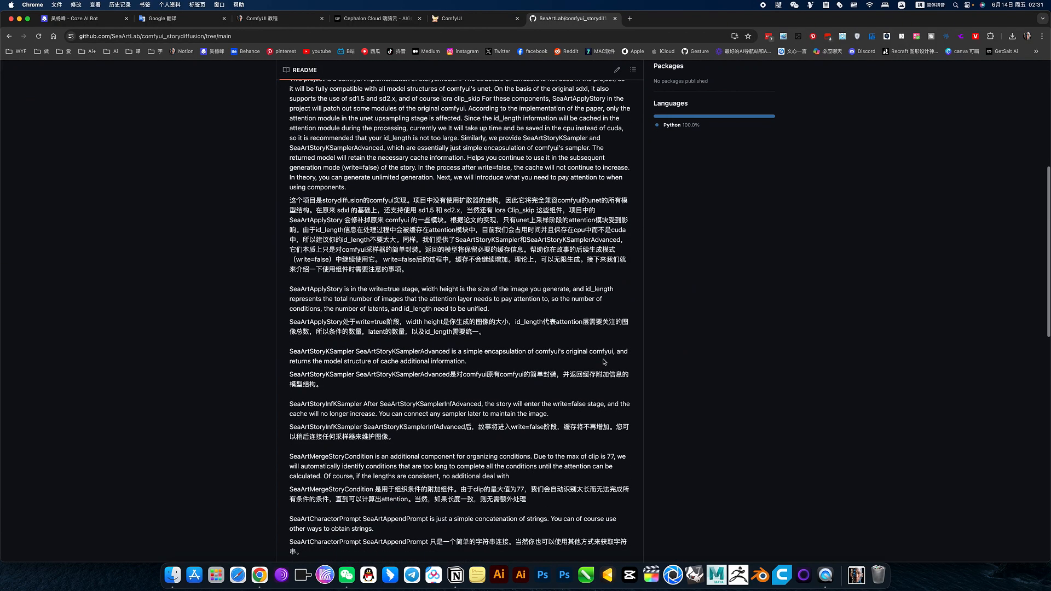
pyautogui.scroll(10, 605, 362)
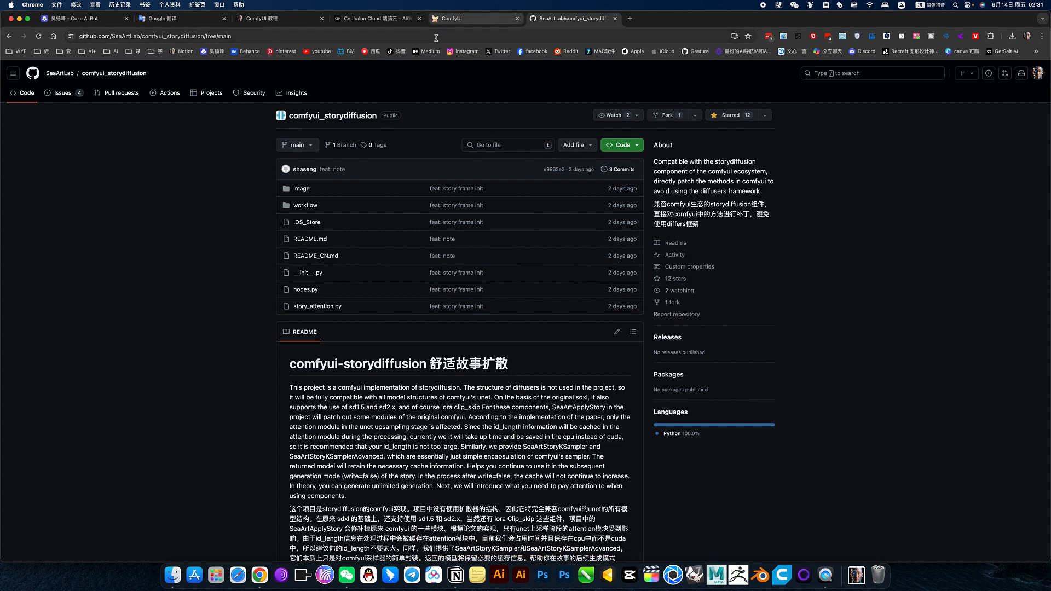
# Switch back to ComfyUI and look up the 角色一致故事生成｜StoryDiffusion workflow in the workspace's saved workflow folder.
pyautogui.click(472, 18)
pyautogui.scroll(-5, 454, 226)
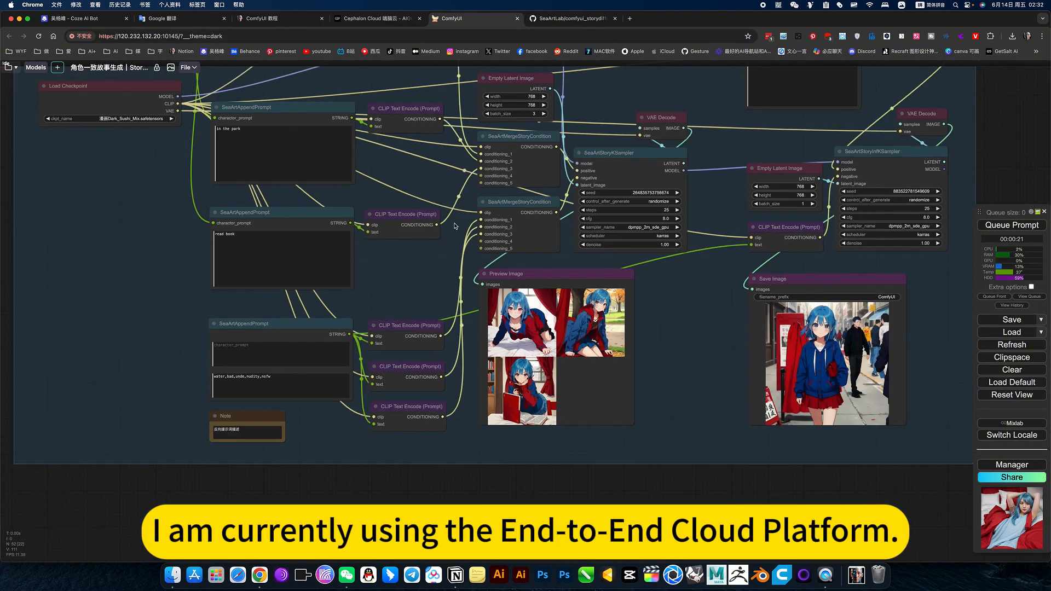
pyautogui.moveTo(415, 100); pyautogui.dragTo(462, 210)
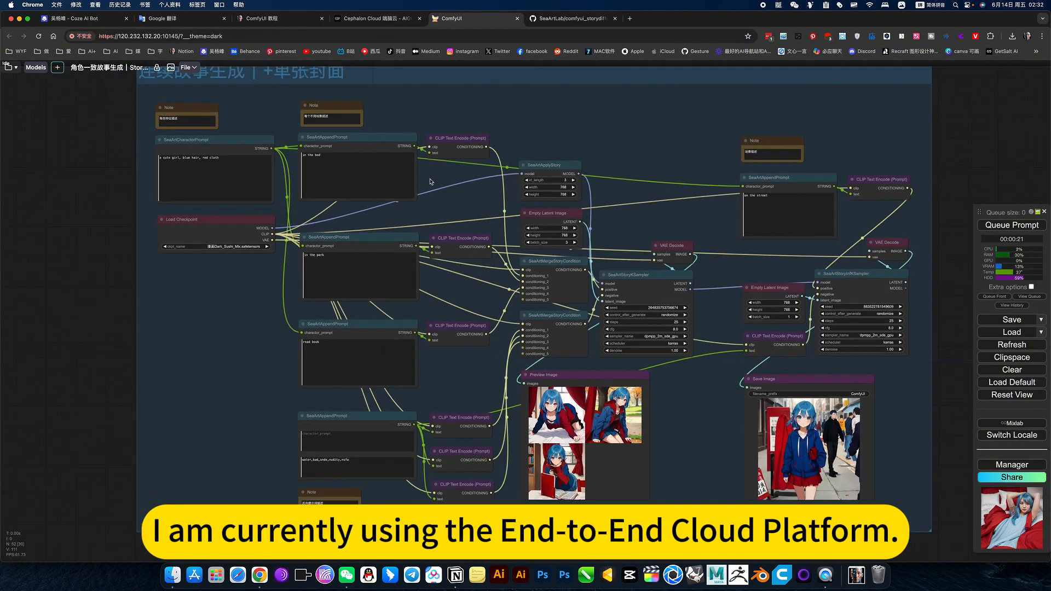
pyautogui.click(15, 69)
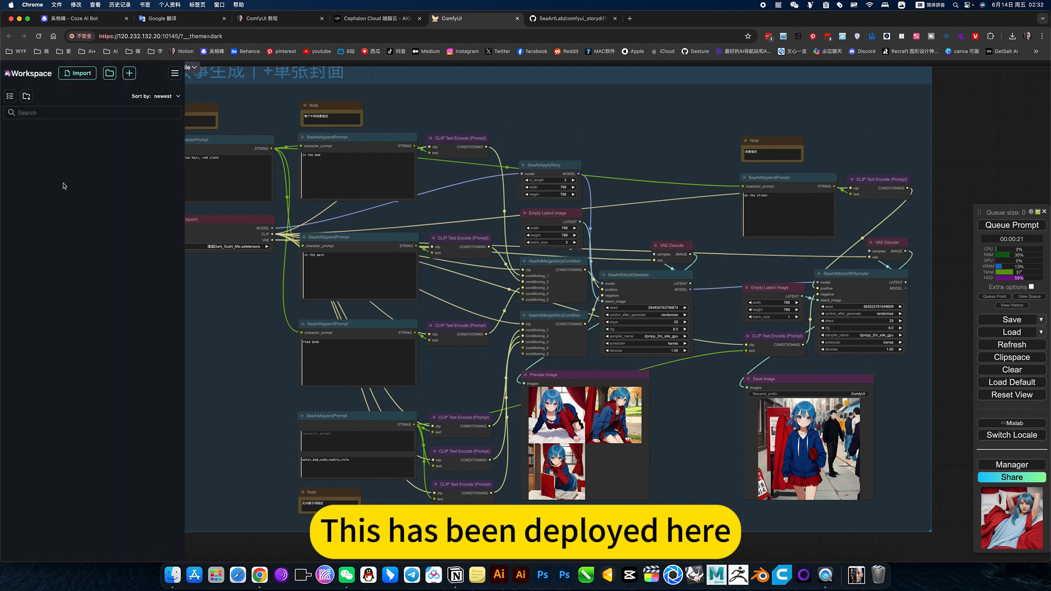
pyautogui.click(8, 132)
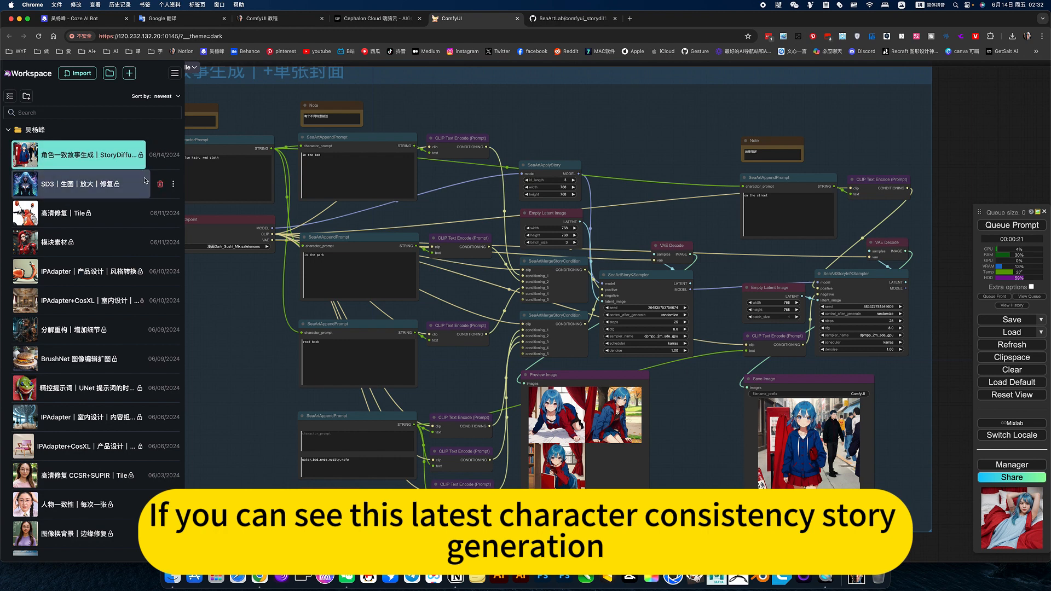
pyautogui.click(103, 161)
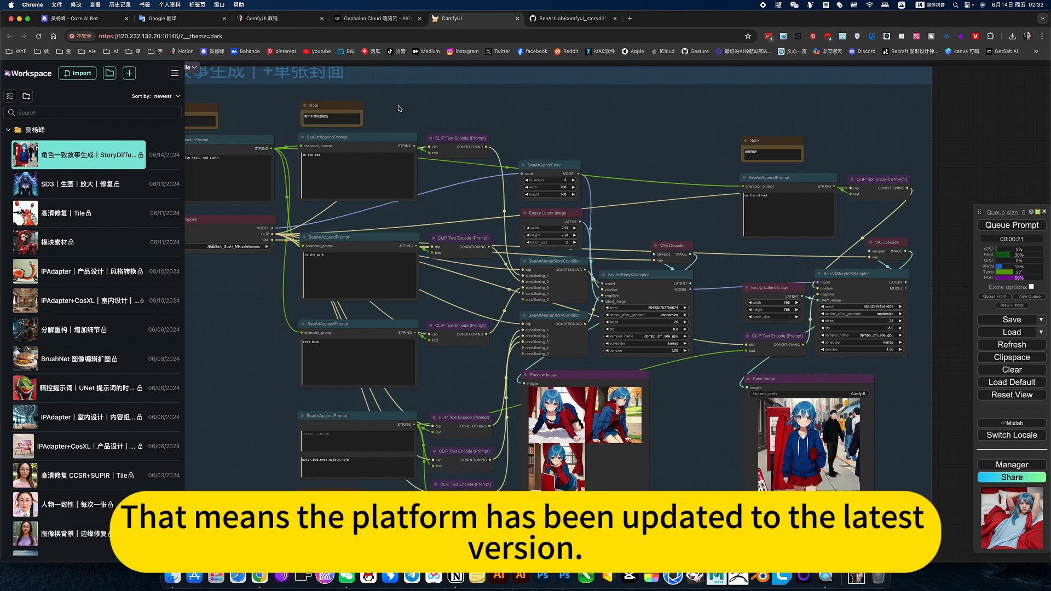
pyautogui.click(407, 112)
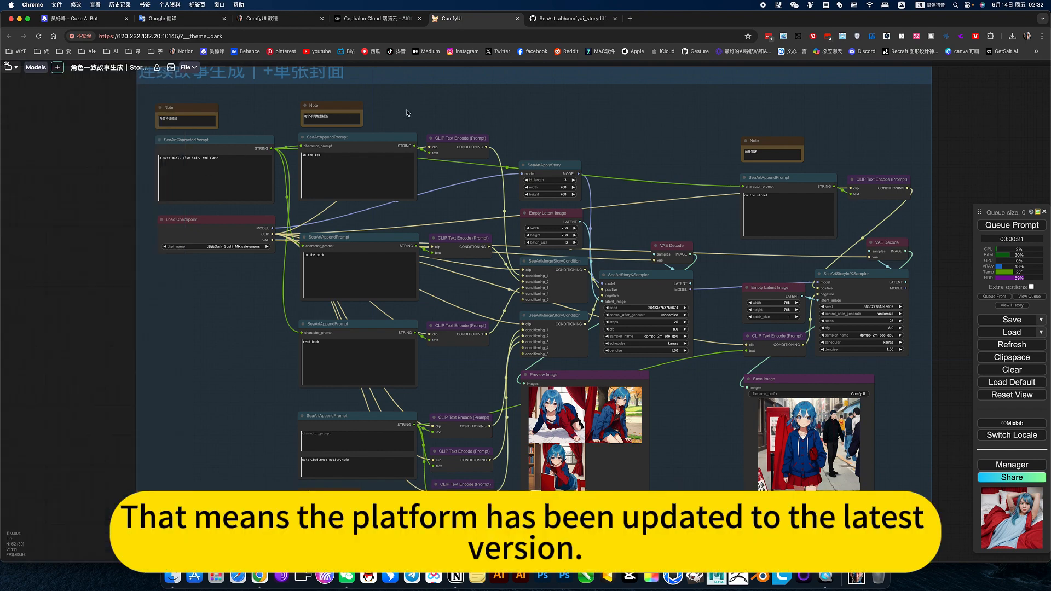
# Check the Cephalon Cloud AIGC application page and inspect the comic checkpoint in ComfyUI's Load Checkpoint node.
pyautogui.click(383, 19)
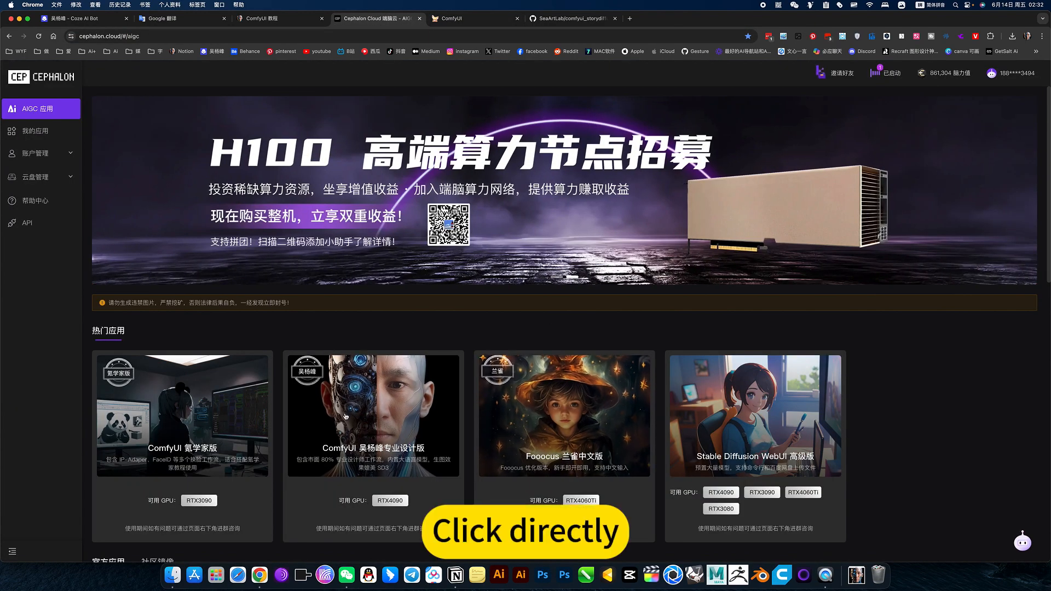
pyautogui.click(465, 21)
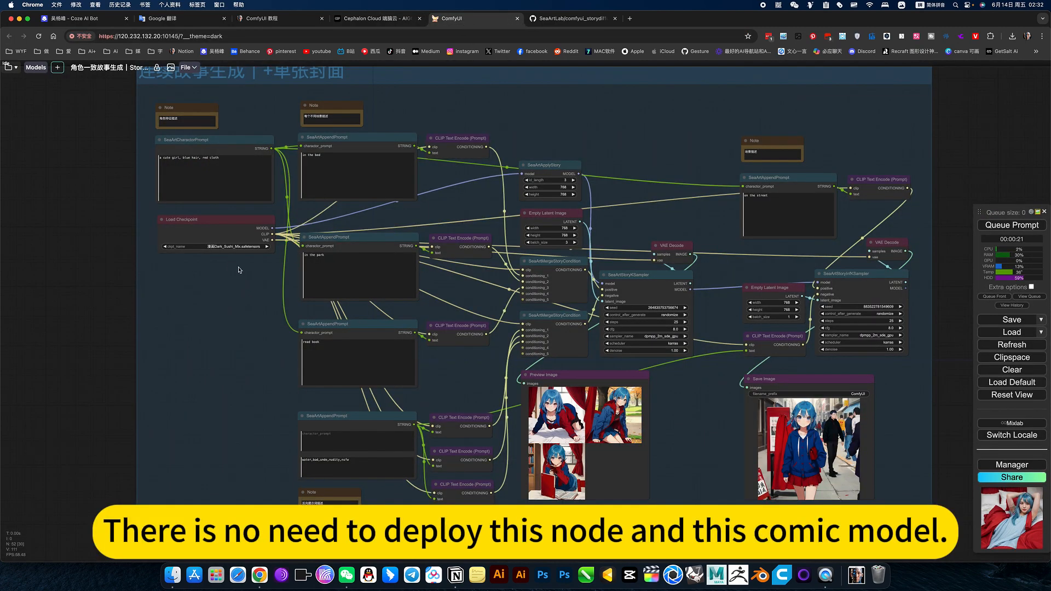
pyautogui.scroll(5, 209, 246)
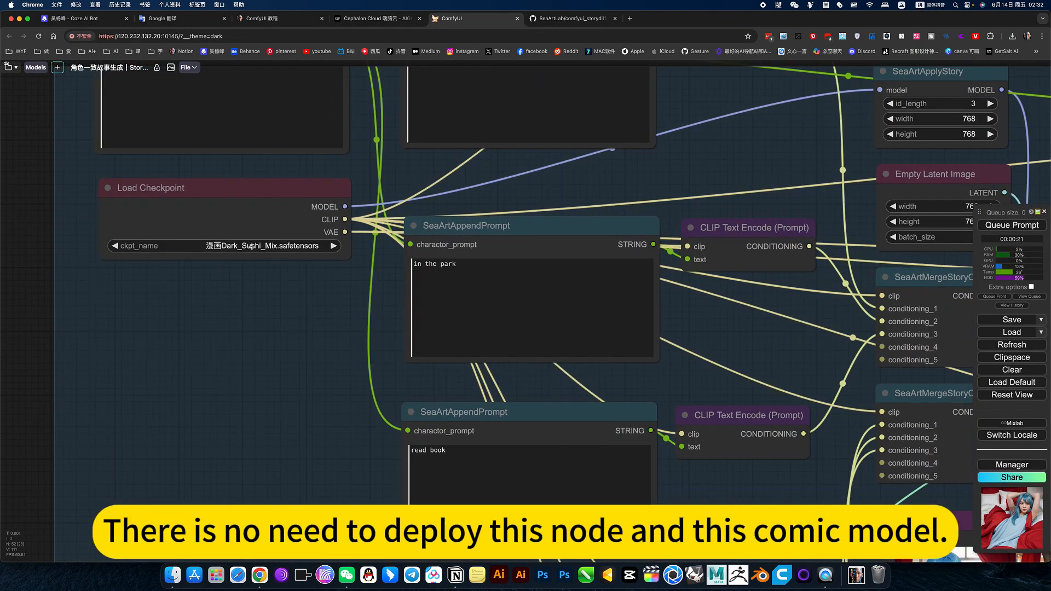
# Examine the realistic-model story workflow above, including its checkpoint, prompt nodes and the consistency of its preview images.
pyautogui.scroll(-8, 270, 290)
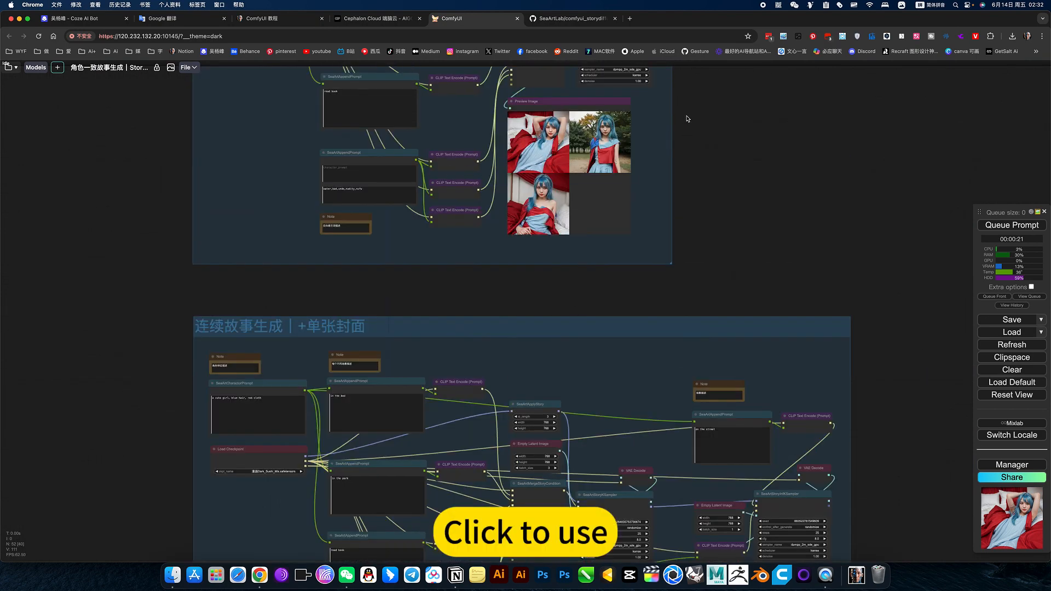
pyautogui.scroll(6, 296, 180)
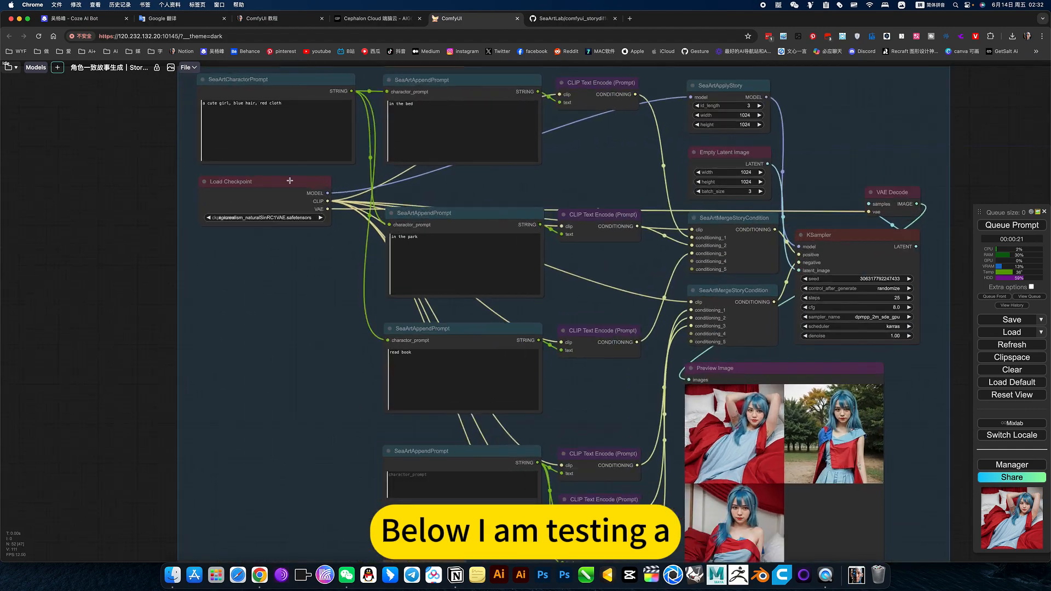
pyautogui.scroll(-3, 294, 198)
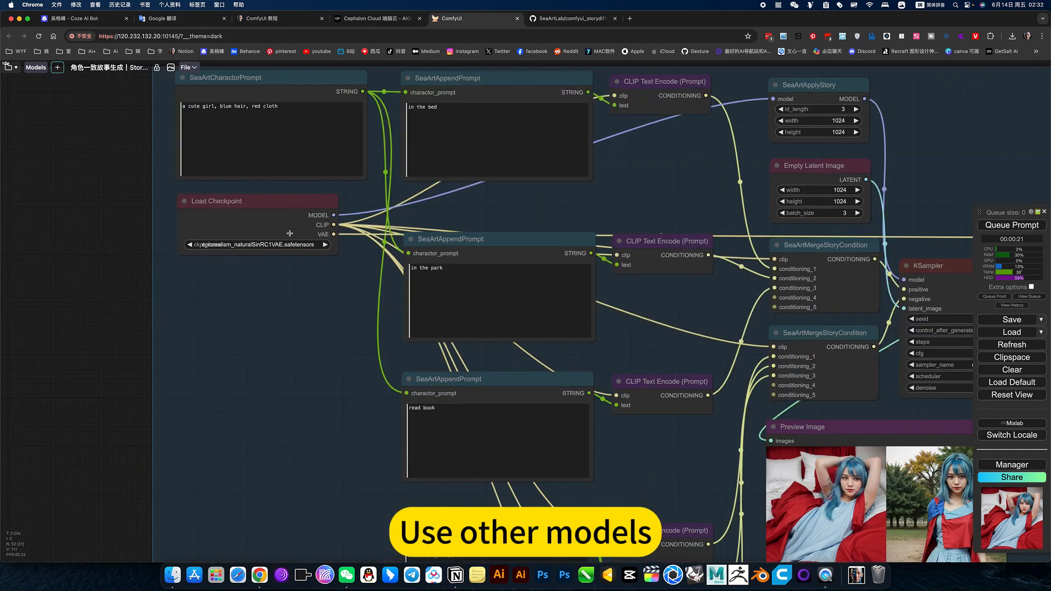
pyautogui.moveTo(323, 316); pyautogui.dragTo(184, 231)
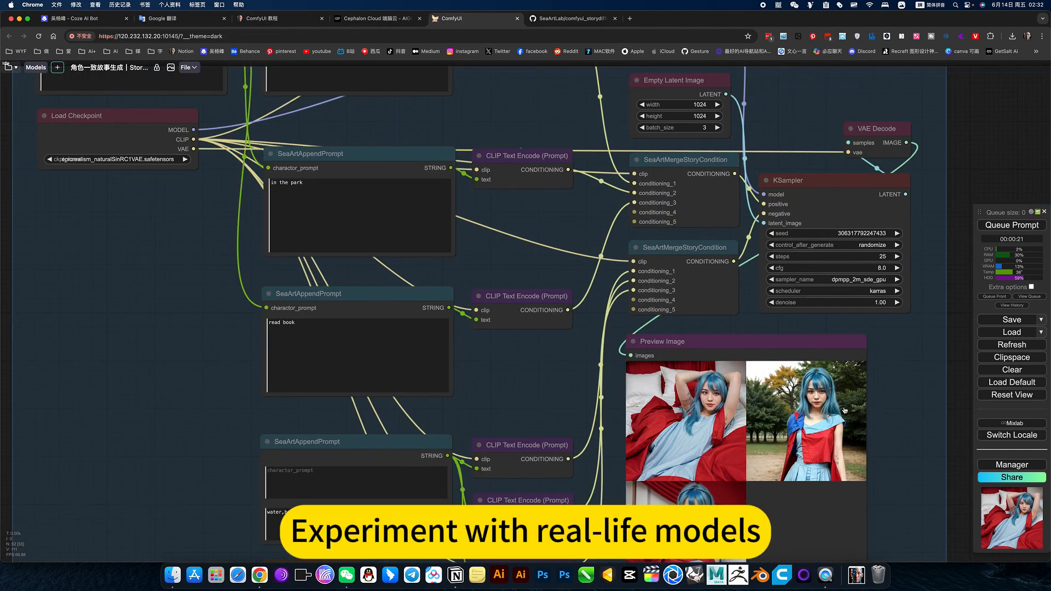
pyautogui.moveTo(892, 423); pyautogui.dragTo(801, 317)
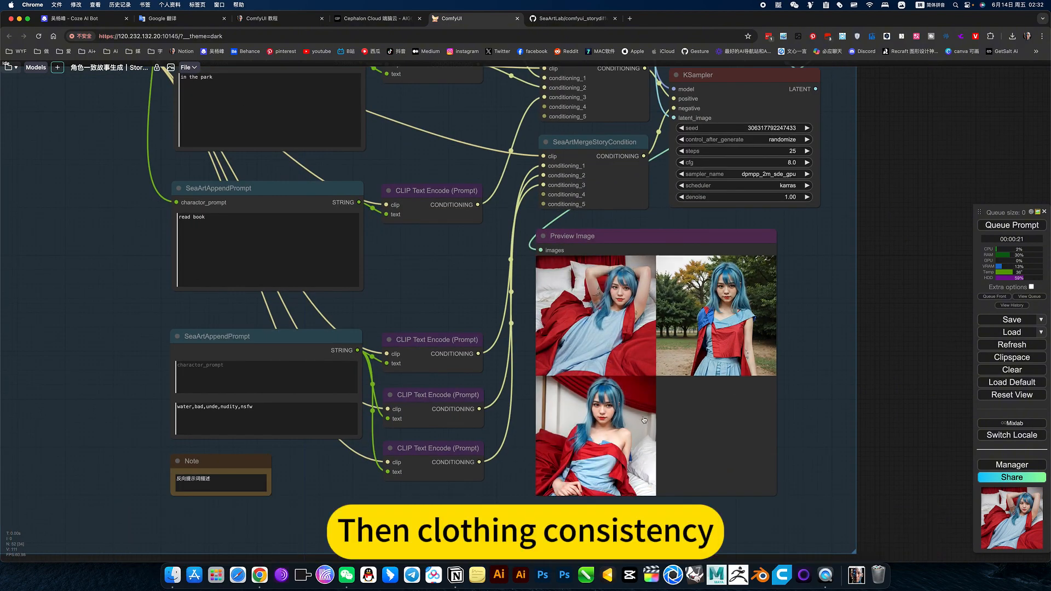
pyautogui.scroll(4, 732, 332)
pyautogui.scroll(3, 733, 335)
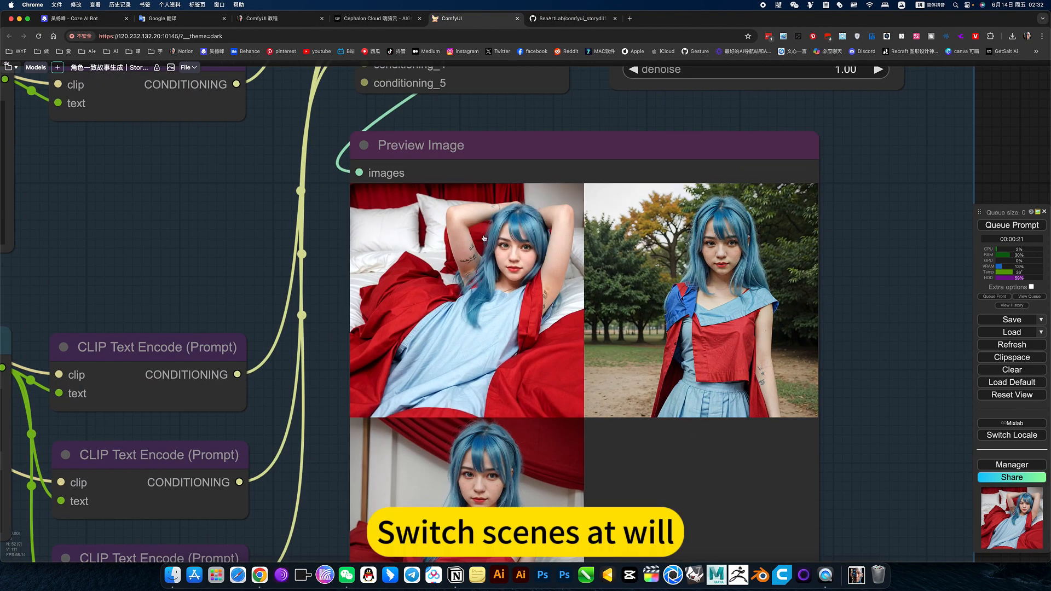
pyautogui.scroll(-6, 520, 453)
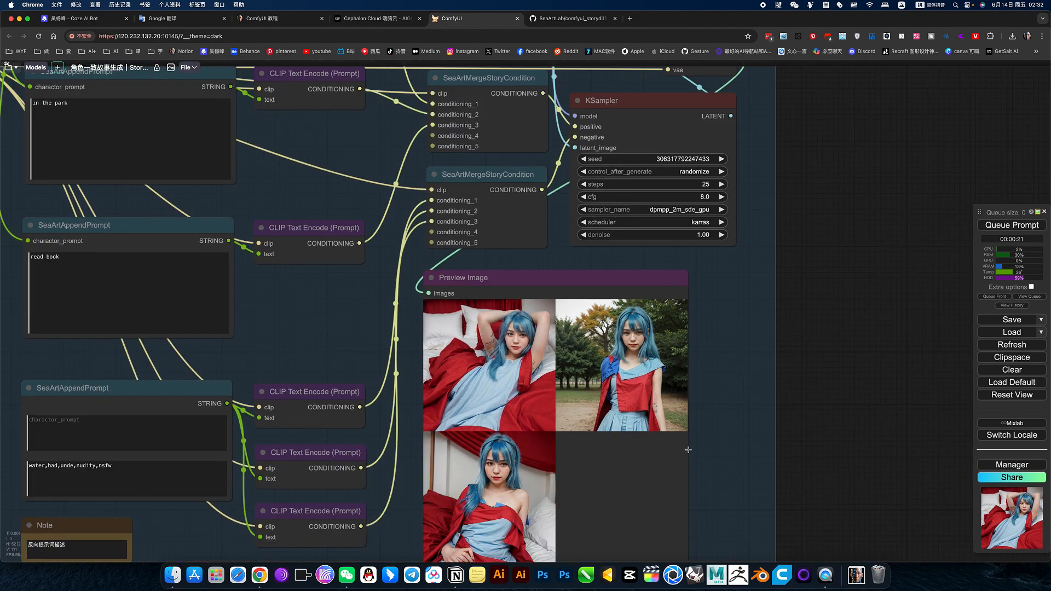
pyautogui.scroll(9, 654, 445)
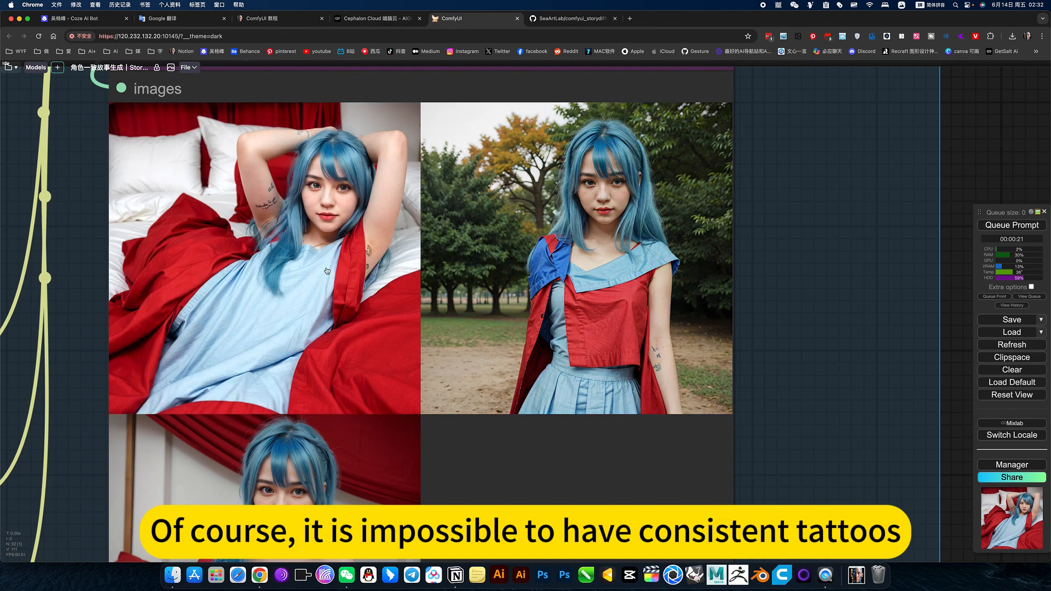
pyautogui.scroll(-10, 472, 299)
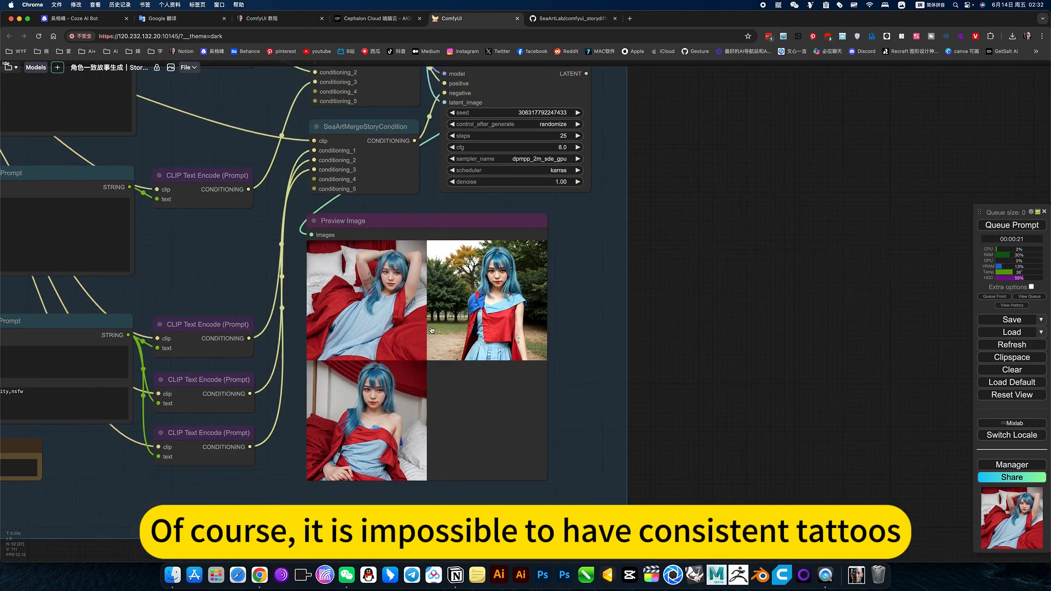
pyautogui.moveTo(578, 314); pyautogui.dragTo(735, 368)
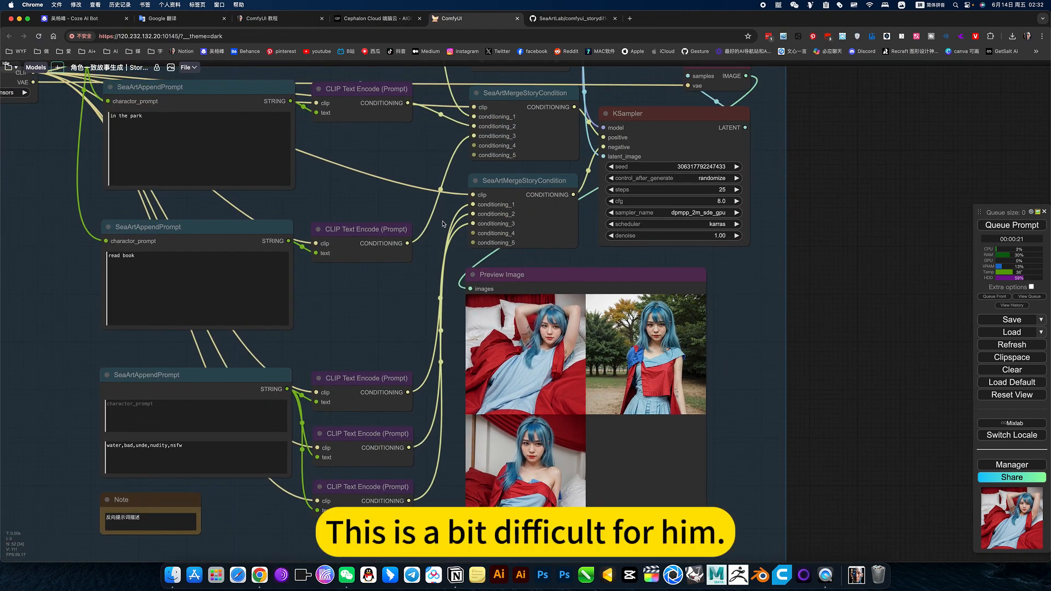
pyautogui.moveTo(370, 288); pyautogui.dragTo(582, 365)
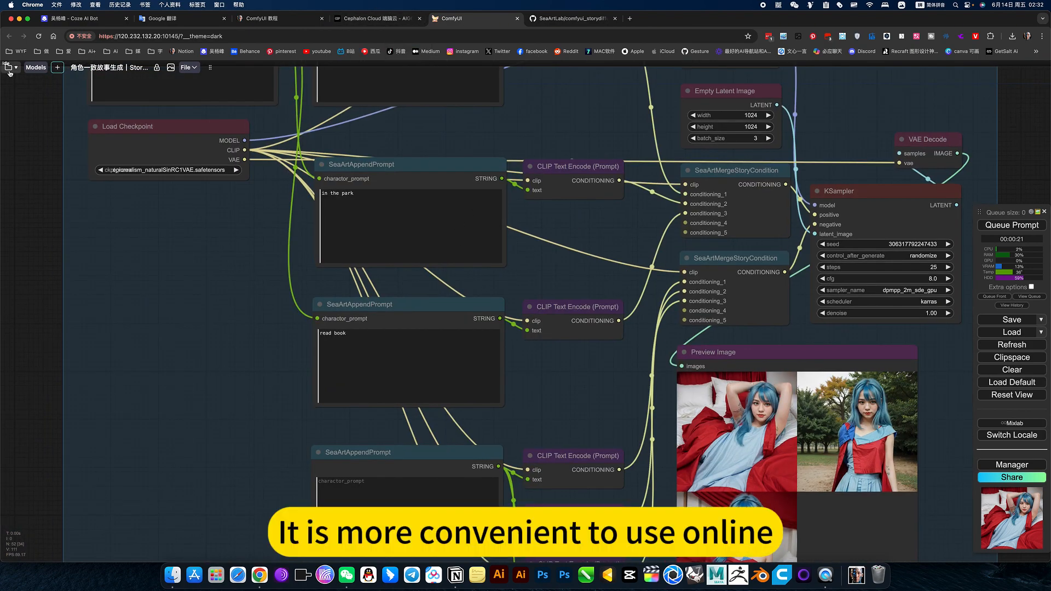
# Switch to the ComfyUI 教程 Notion page and expand the 下载设置 section under 角色一致故事生成｜StoryDiffusion to view its download links.
pyautogui.click(265, 19)
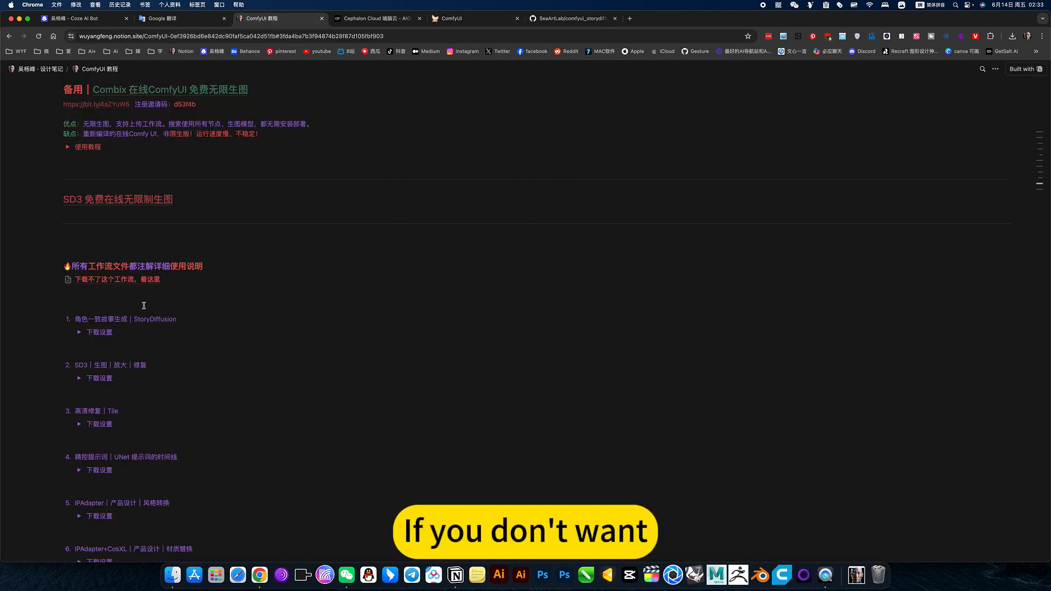
pyautogui.click(79, 333)
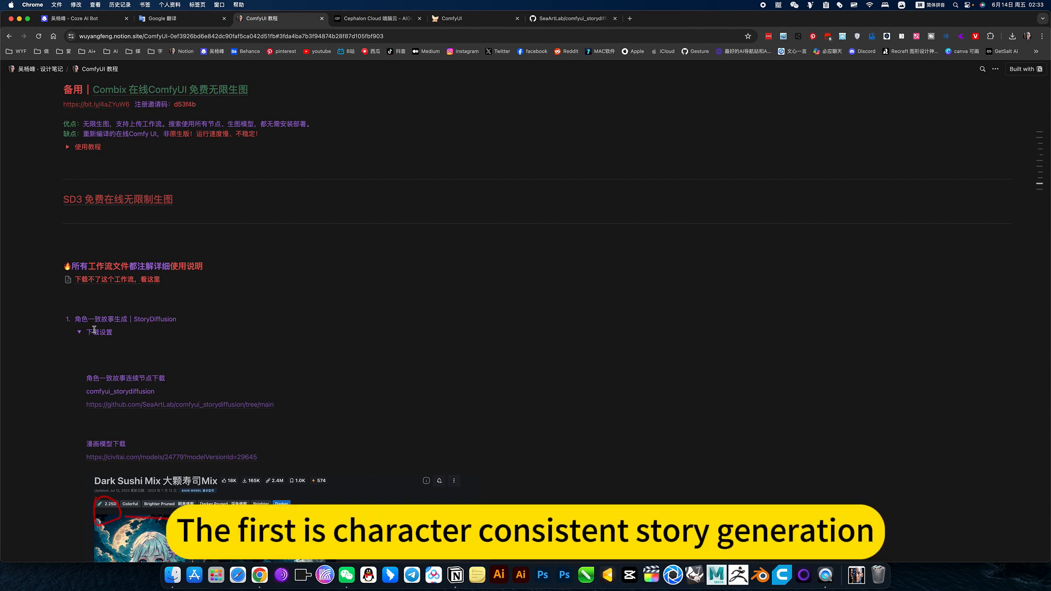
pyautogui.scroll(-3, 152, 340)
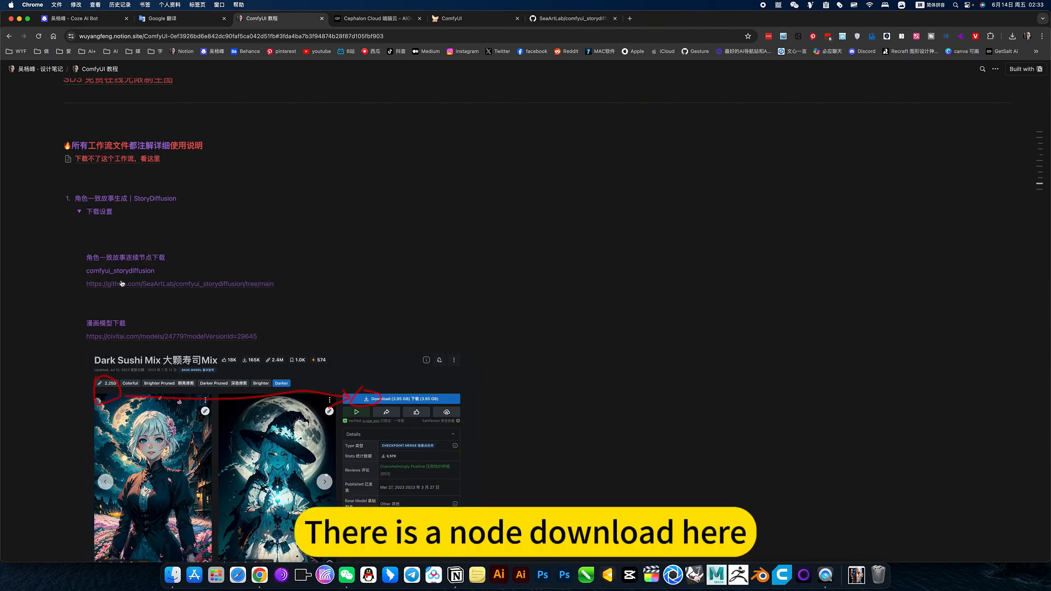
# Review the StoryDiffusion node link, comic model link, workflow screenshots and the workflow JSON attachment on the Notion page.
pyautogui.scroll(-2, 135, 319)
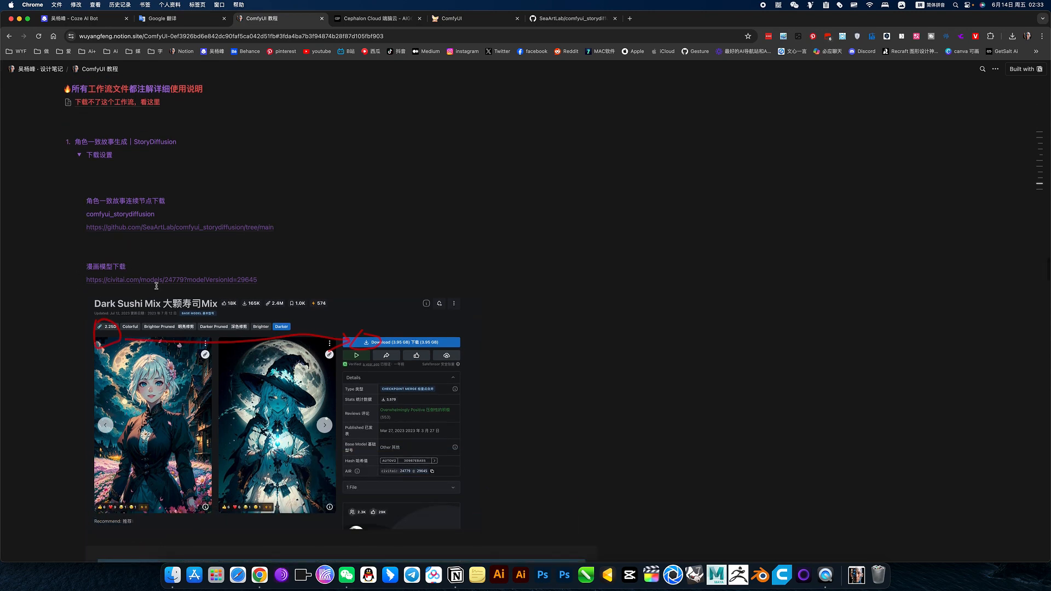
pyautogui.scroll(-4, 156, 304)
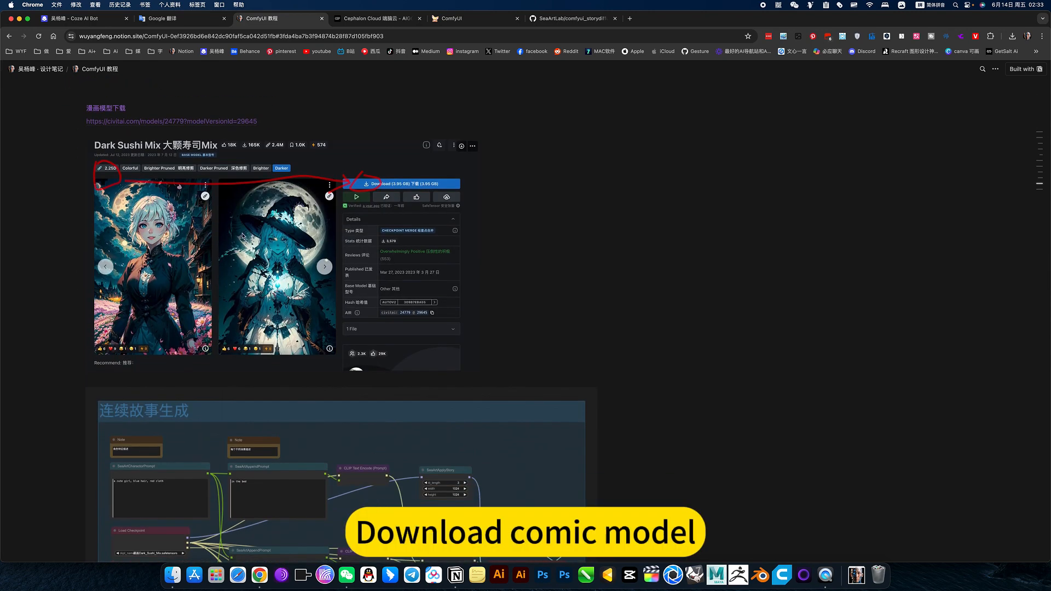
pyautogui.scroll(-5, 244, 236)
pyautogui.scroll(-5, 263, 269)
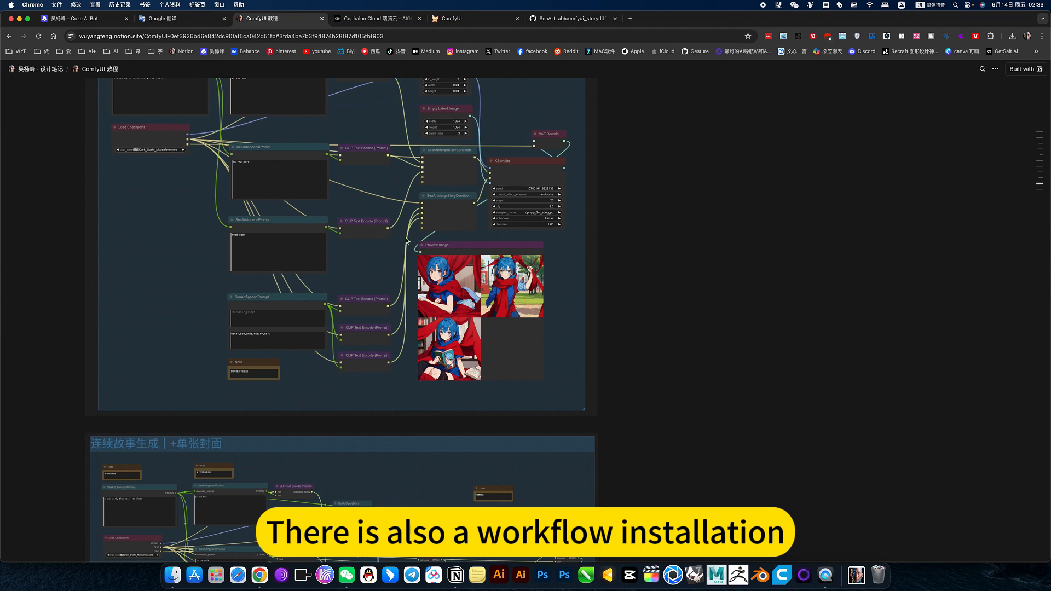
pyautogui.scroll(-3, 406, 240)
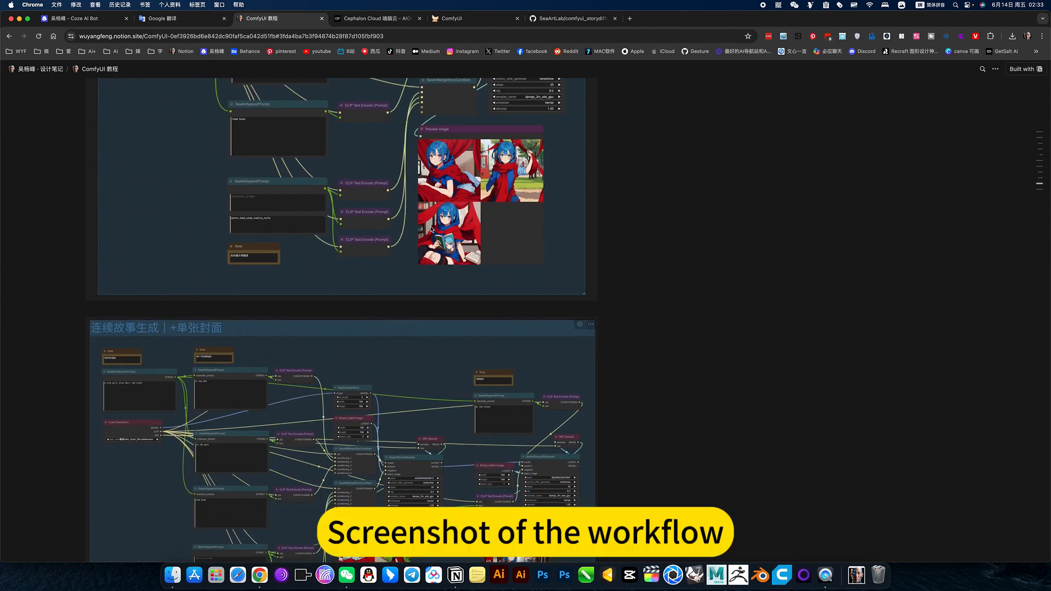
pyautogui.scroll(-5, 431, 229)
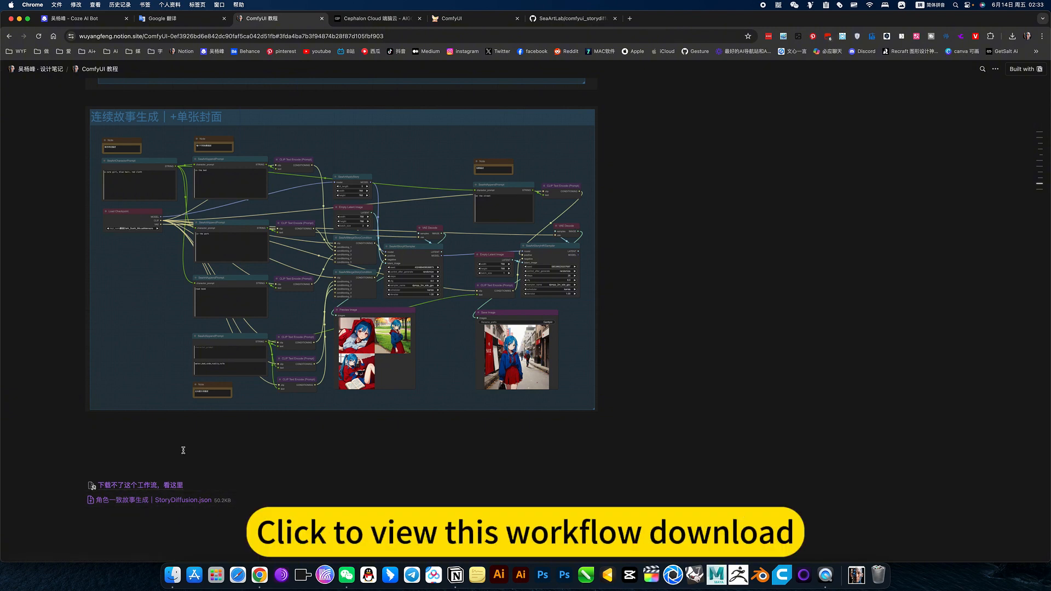
# Switch to the comfyui_storydiffusion GitHub repository and look through its README and Workflow 工作流程 examples.
pyautogui.click(453, 20)
pyautogui.click(575, 19)
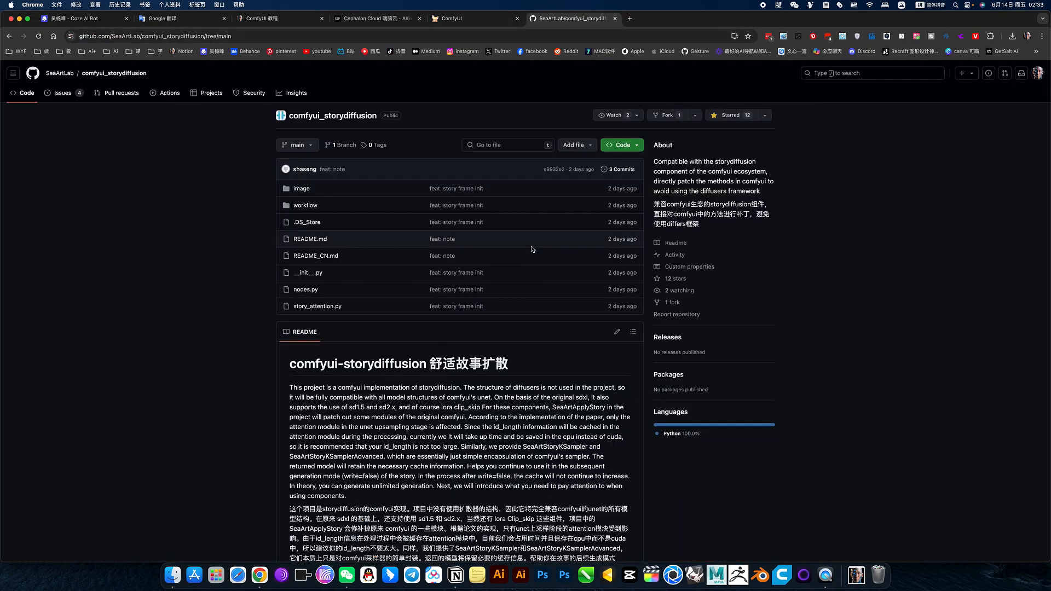
pyautogui.scroll(-5, 539, 253)
pyautogui.scroll(-12, 539, 253)
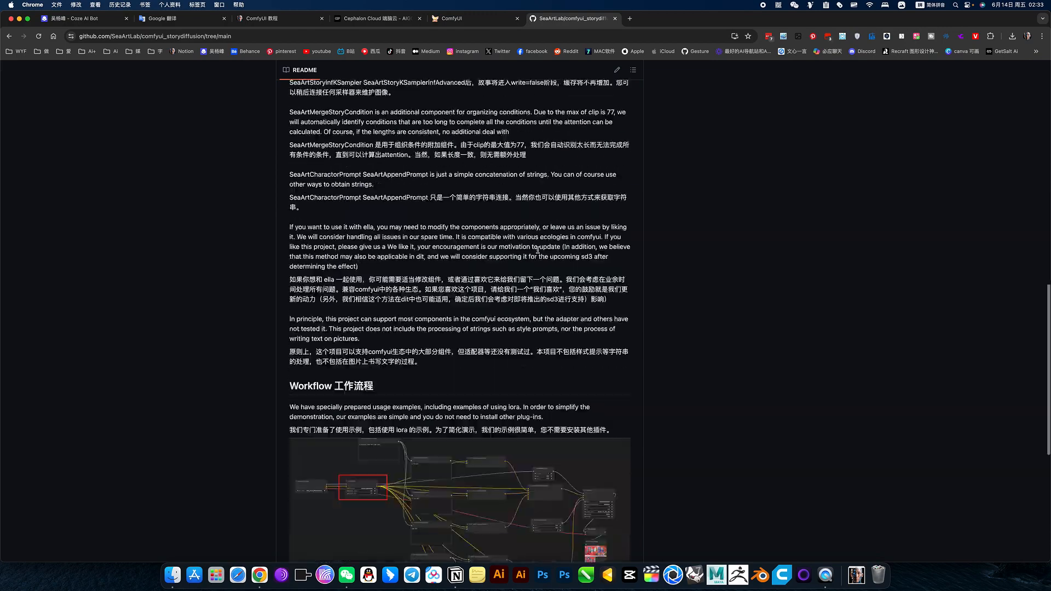
pyautogui.scroll(15, 539, 252)
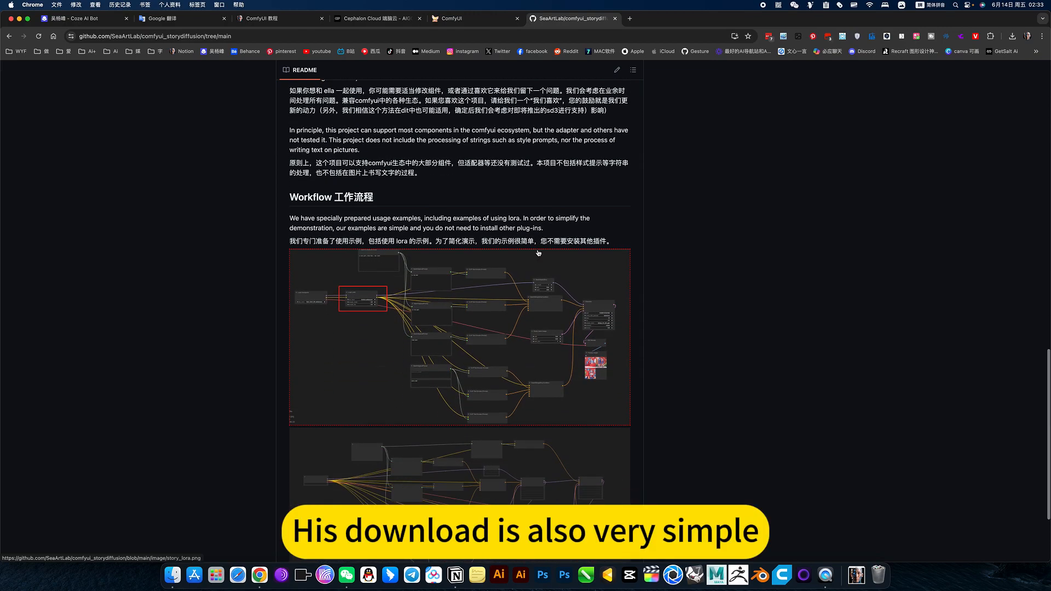
# View the repository's code download options, including Download ZIP, and close the GitHub page to return to ComfyUI.
pyautogui.scroll(4, 538, 253)
pyautogui.click(621, 145)
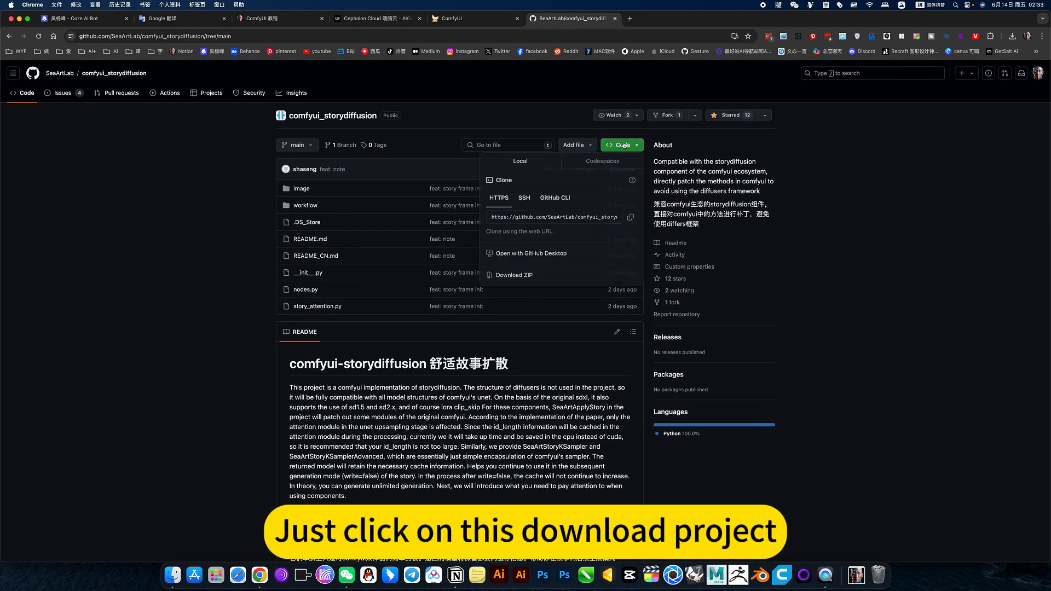
pyautogui.click(774, 288)
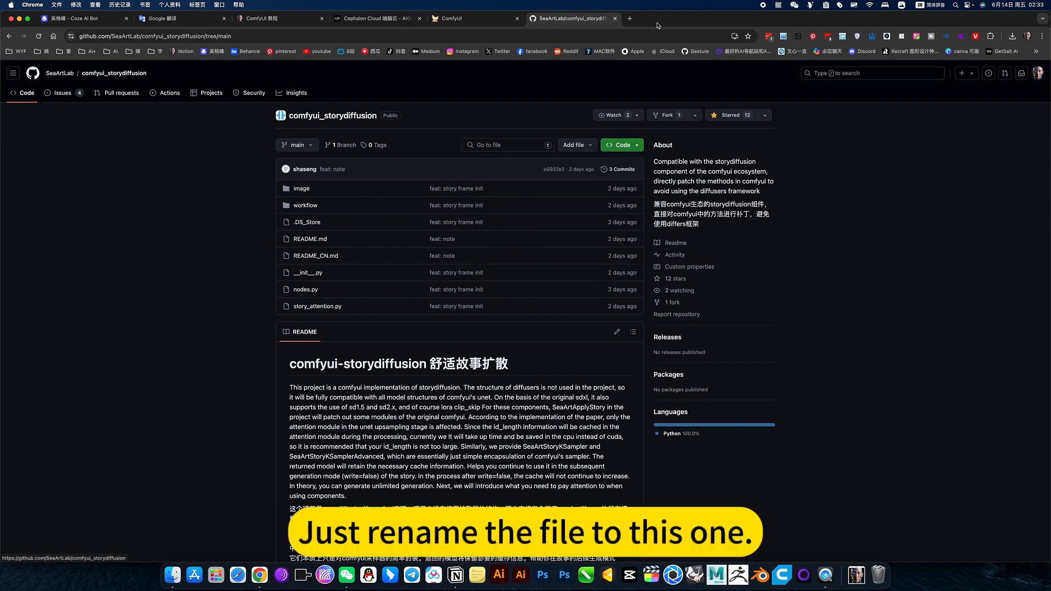
pyautogui.click(616, 19)
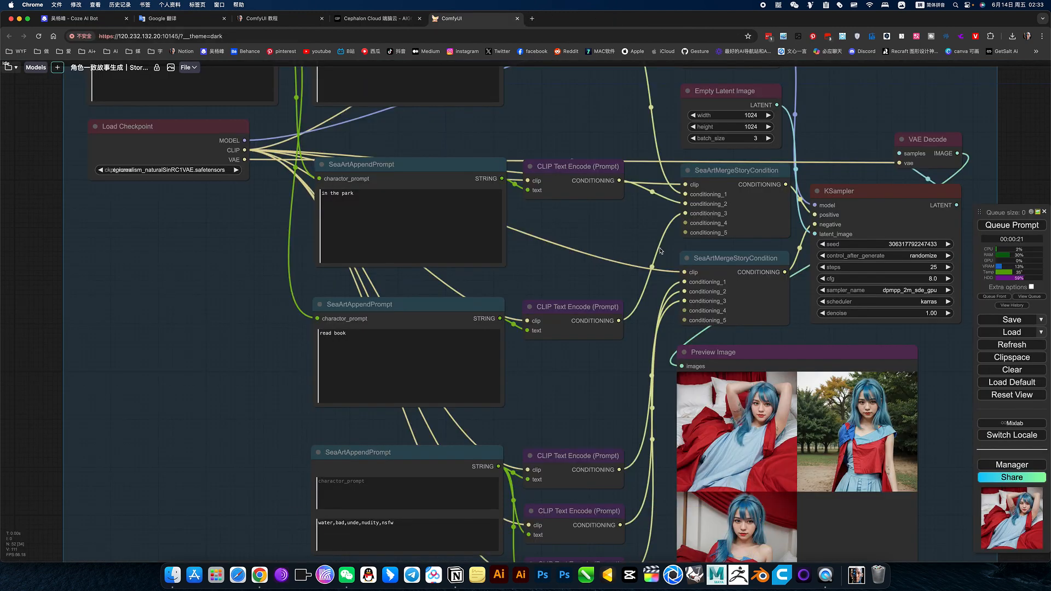
# Identify the StoryDiffusion nodes in the 连续故事生成 group, from SeaArtCharactorPrompt across to SeaArtApplyStory.
pyautogui.scroll(-5, 600, 237)
pyautogui.moveTo(568, 164); pyautogui.dragTo(594, 265)
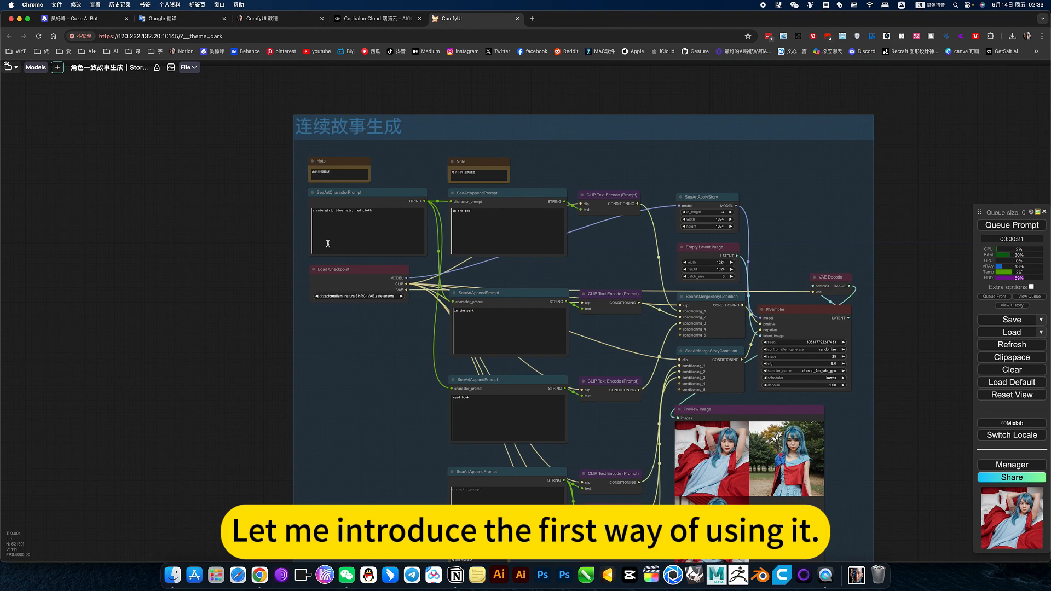
pyautogui.scroll(4, 379, 177)
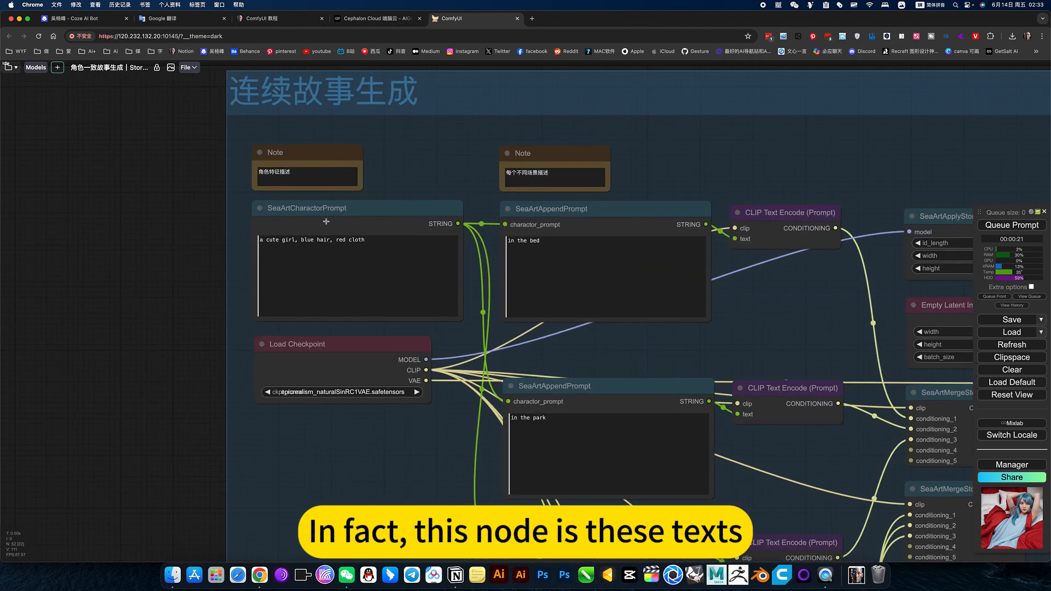
pyautogui.click(346, 196)
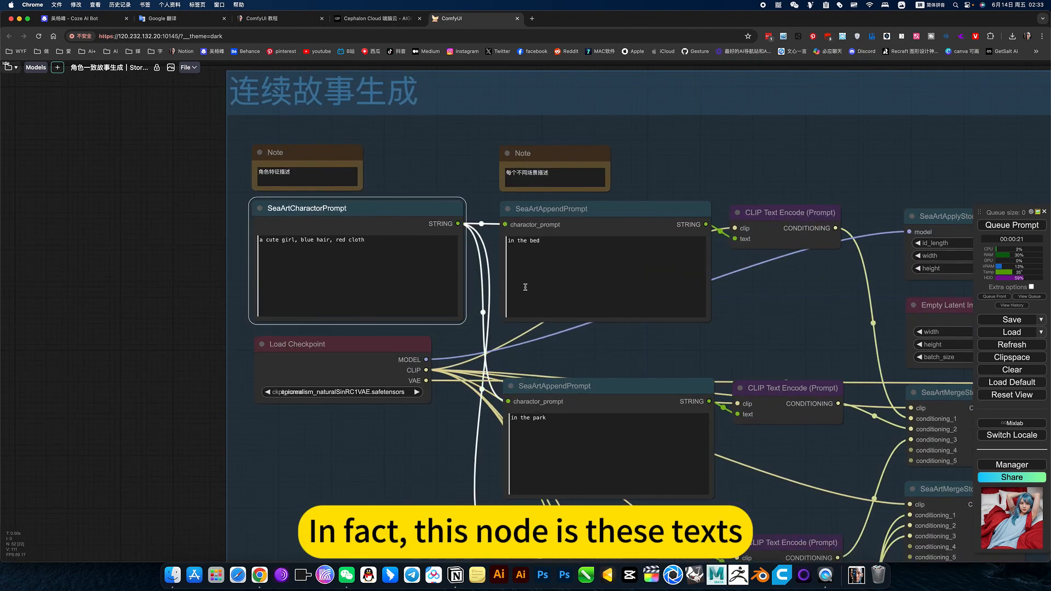
pyautogui.moveTo(747, 301); pyautogui.dragTo(427, 266)
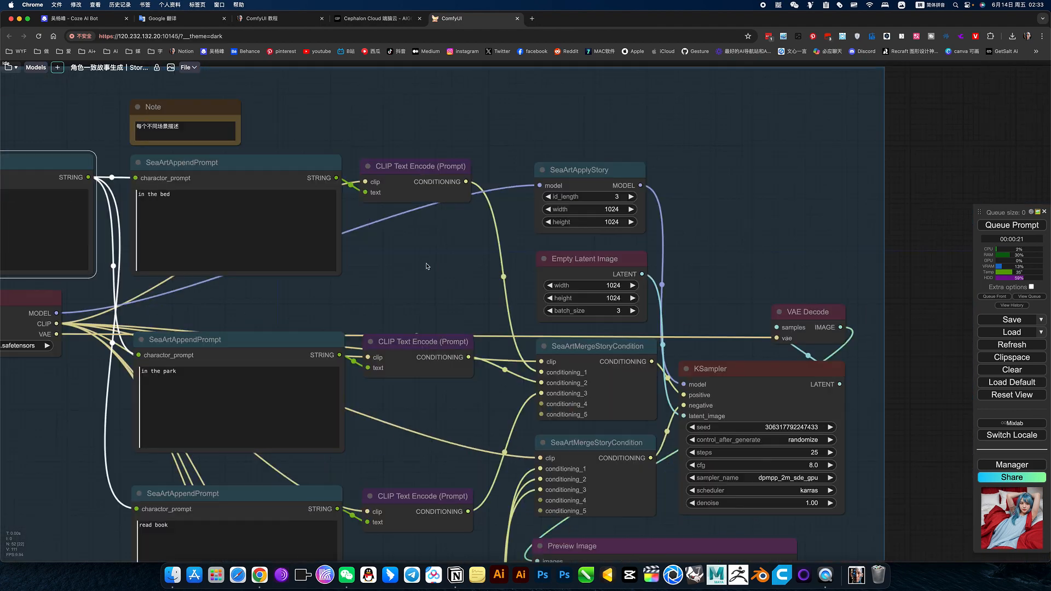
pyautogui.click(593, 169)
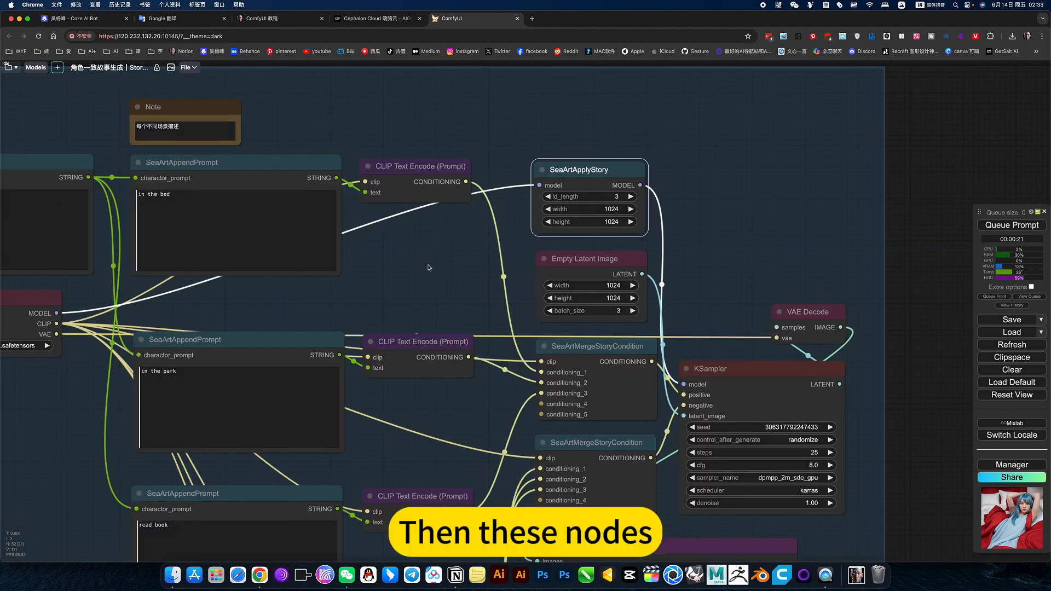
pyautogui.moveTo(480, 279); pyautogui.dragTo(808, 288)
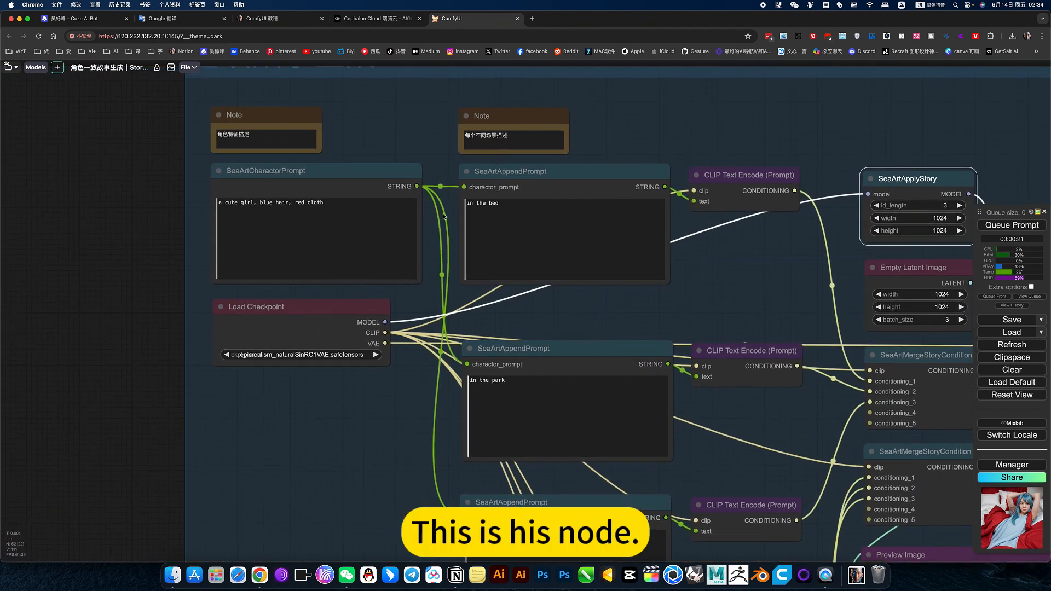
# Examine the SeaArtCharactorPrompt node's character description and the 角色特征描述 note above it.
pyautogui.moveTo(657, 307); pyautogui.dragTo(632, 316)
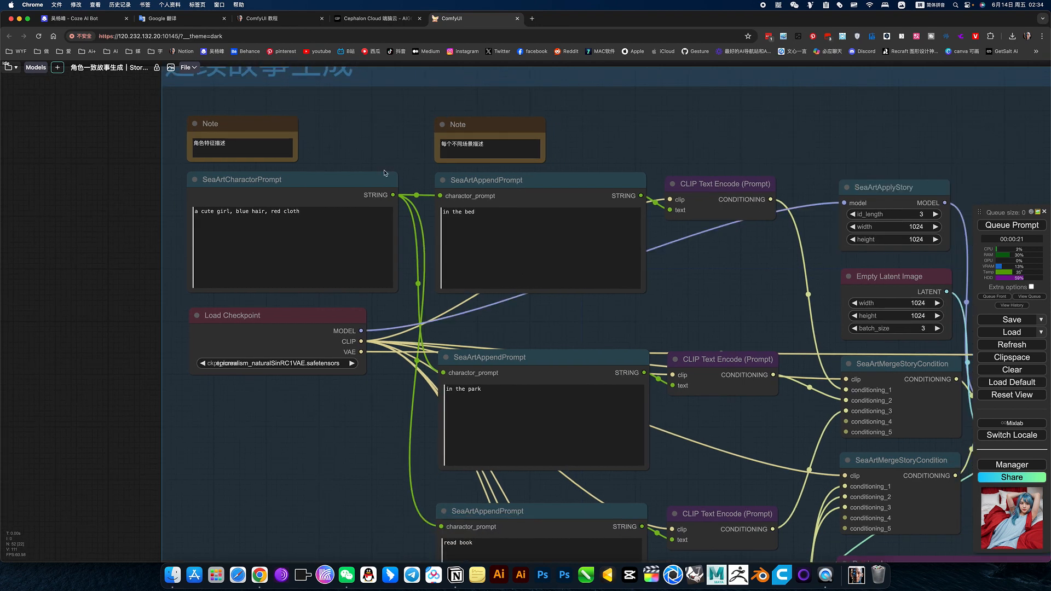
pyautogui.moveTo(357, 142); pyautogui.dragTo(386, 134)
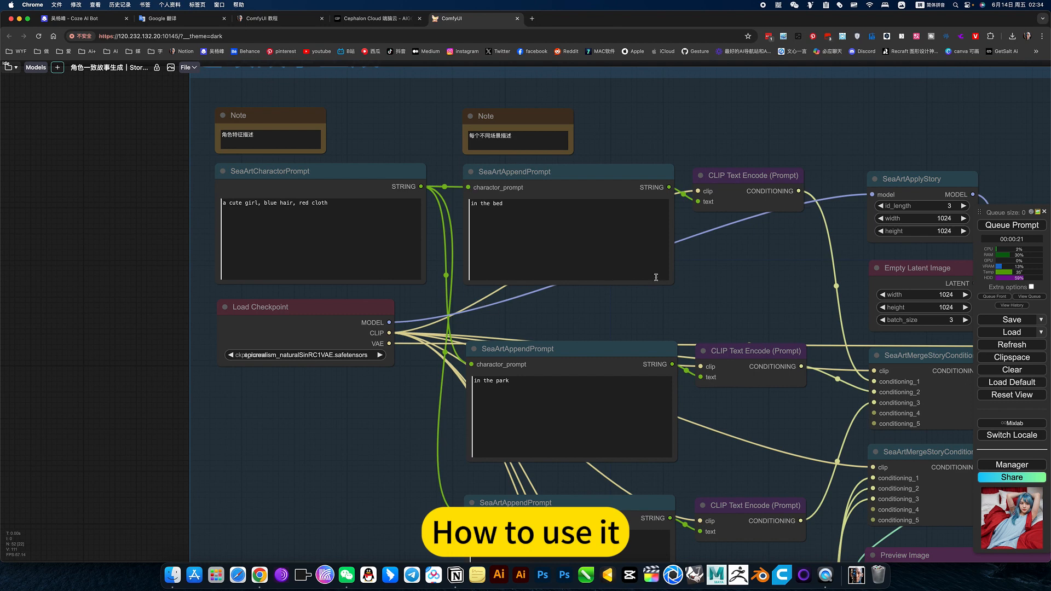
pyautogui.click(356, 174)
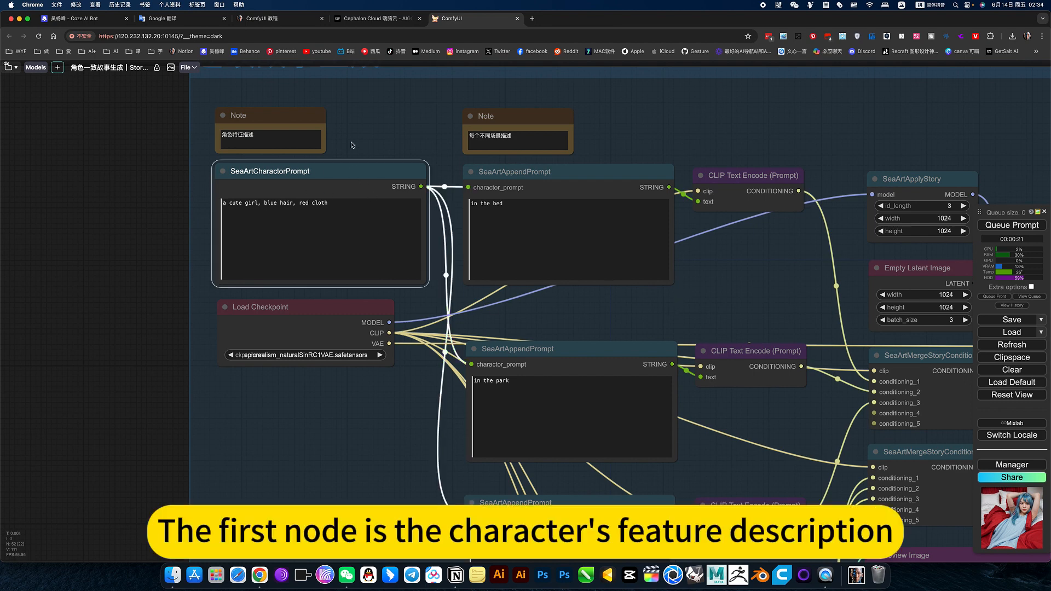
pyautogui.moveTo(352, 145); pyautogui.dragTo(452, 185)
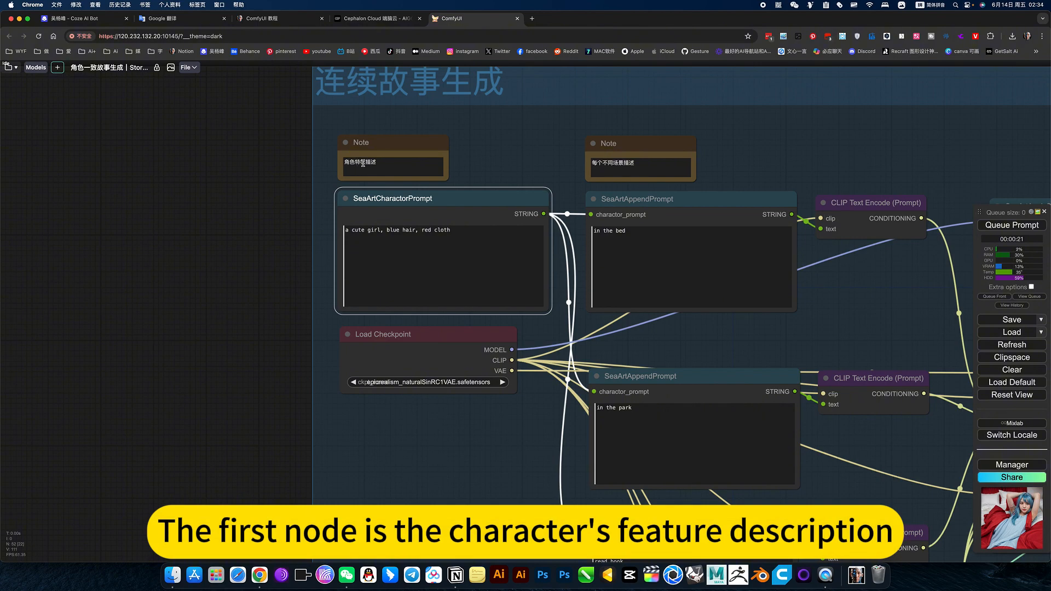
pyautogui.scroll(5, 314, 235)
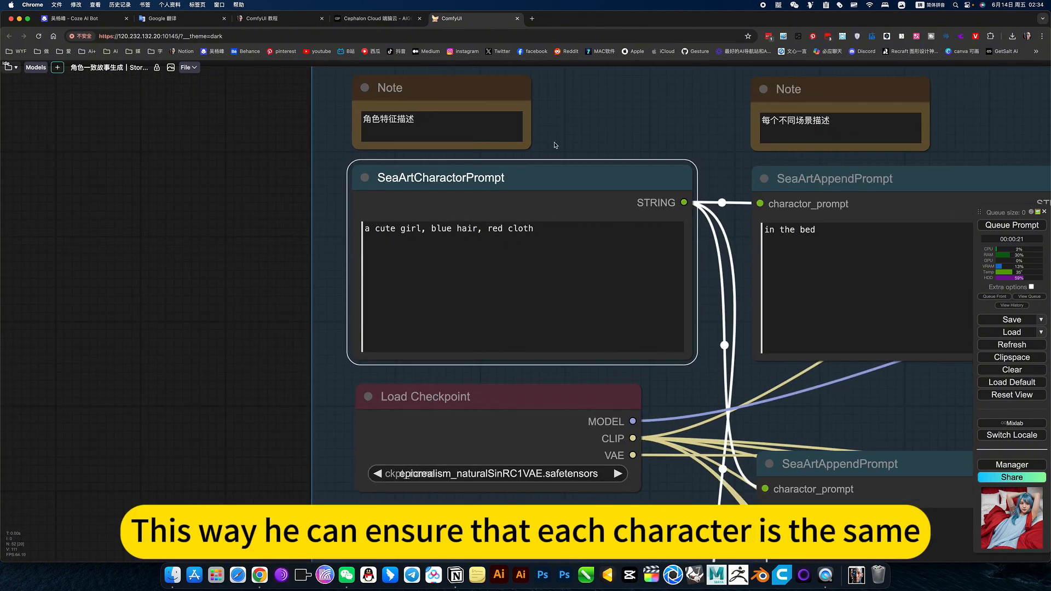
# Examine the three SeaArtAppendPrompt scene nodes for bed, park and book, and their links from the character prompt.
pyautogui.scroll(-4, 554, 145)
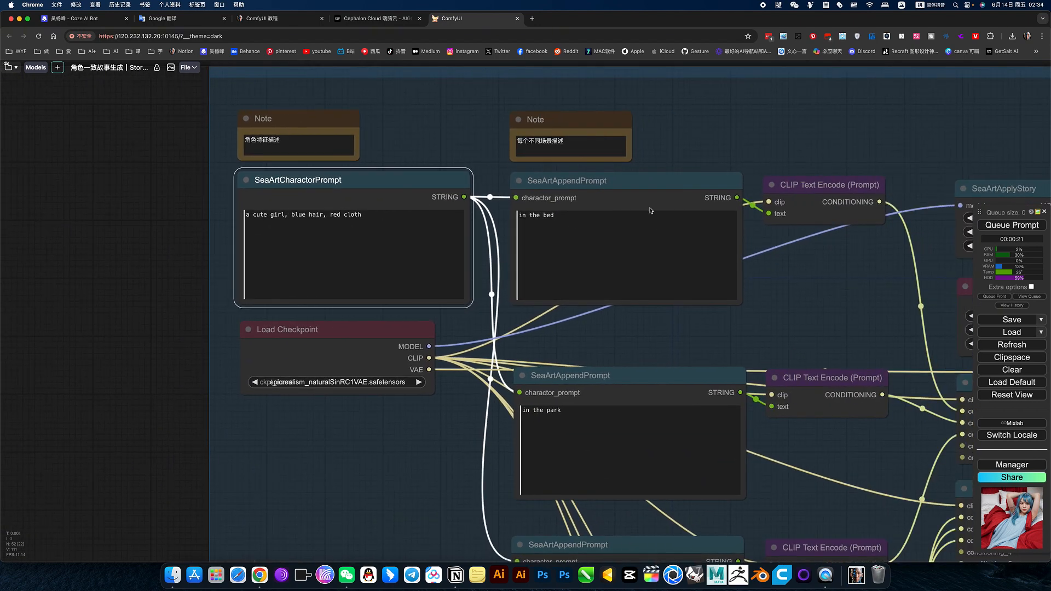
pyautogui.click(619, 181)
pyautogui.moveTo(780, 322); pyautogui.dragTo(758, 218)
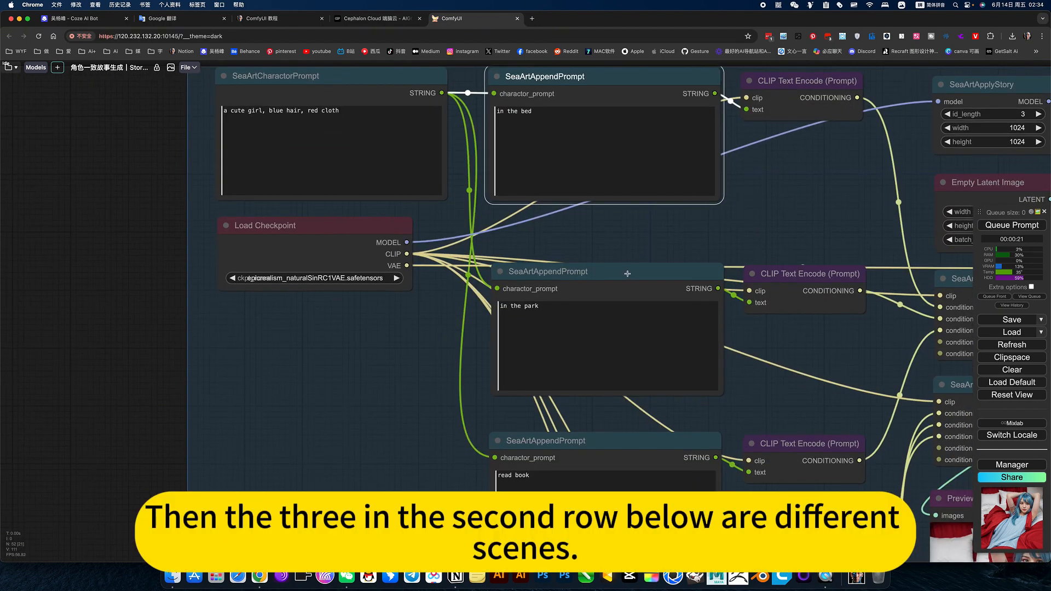
pyautogui.scroll(-3, 627, 275)
pyautogui.scroll(-2, 627, 274)
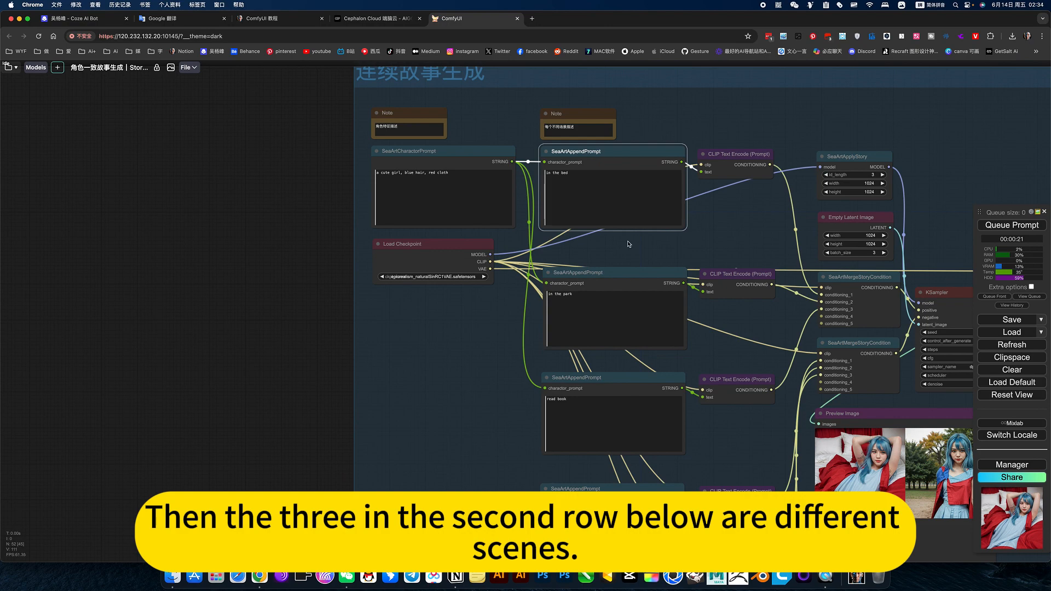
pyautogui.scroll(5, 569, 157)
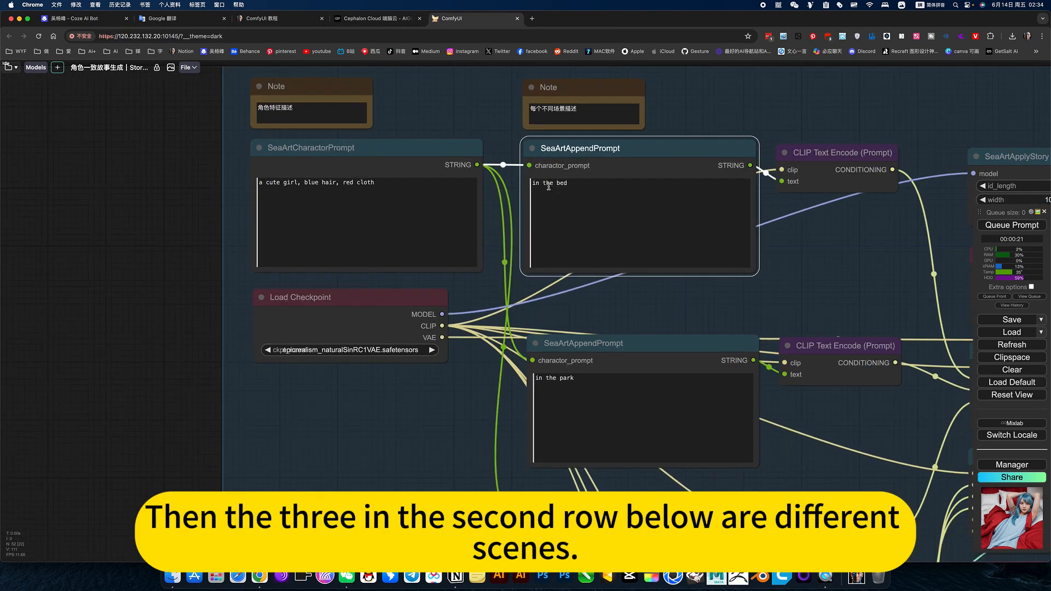
pyautogui.moveTo(799, 246); pyautogui.dragTo(807, 197)
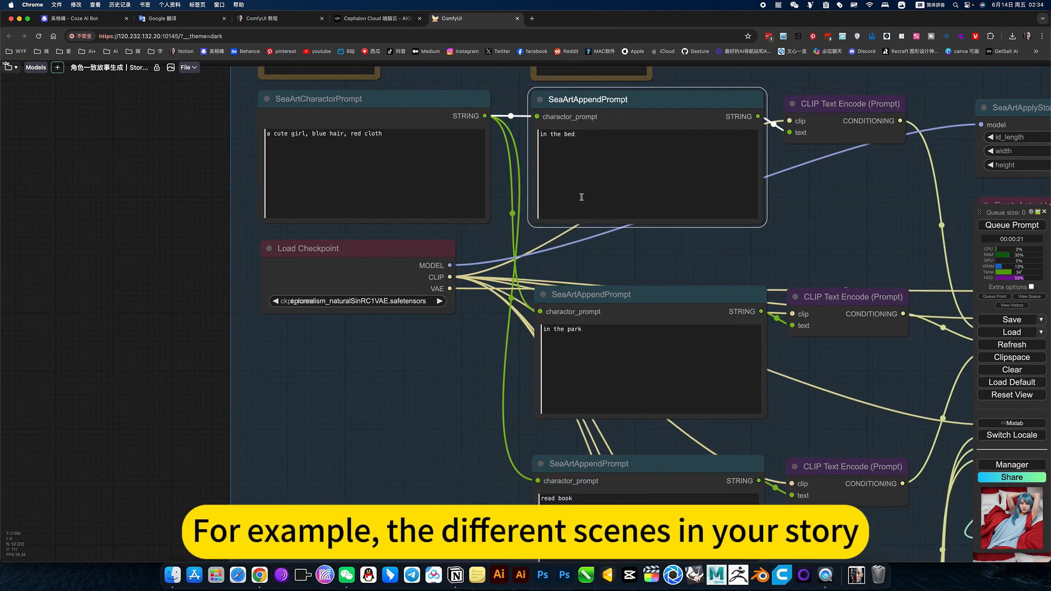
pyautogui.moveTo(458, 408); pyautogui.dragTo(494, 407)
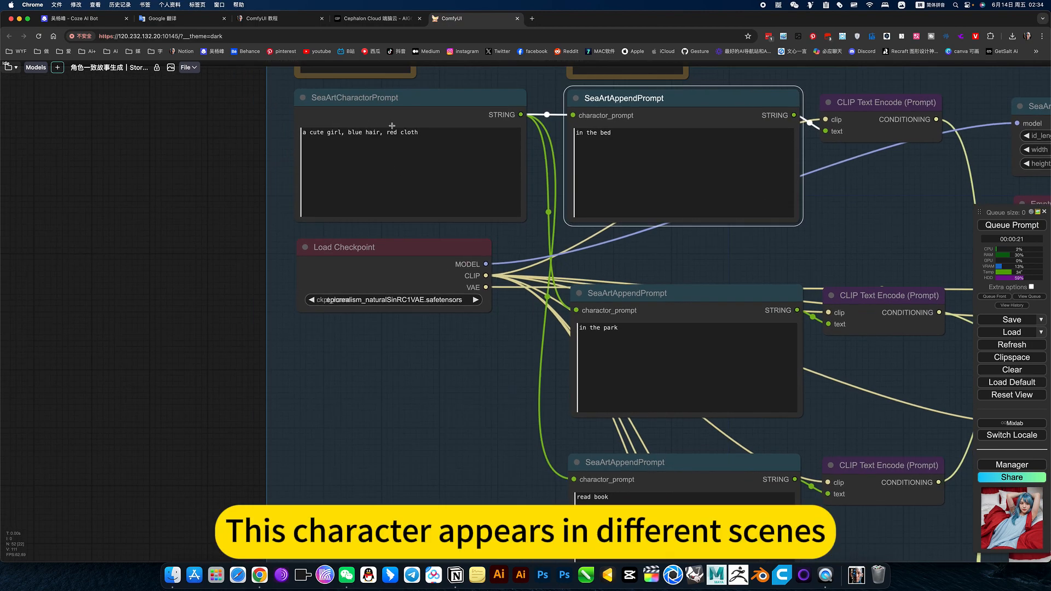
pyautogui.scroll(-5, 712, 411)
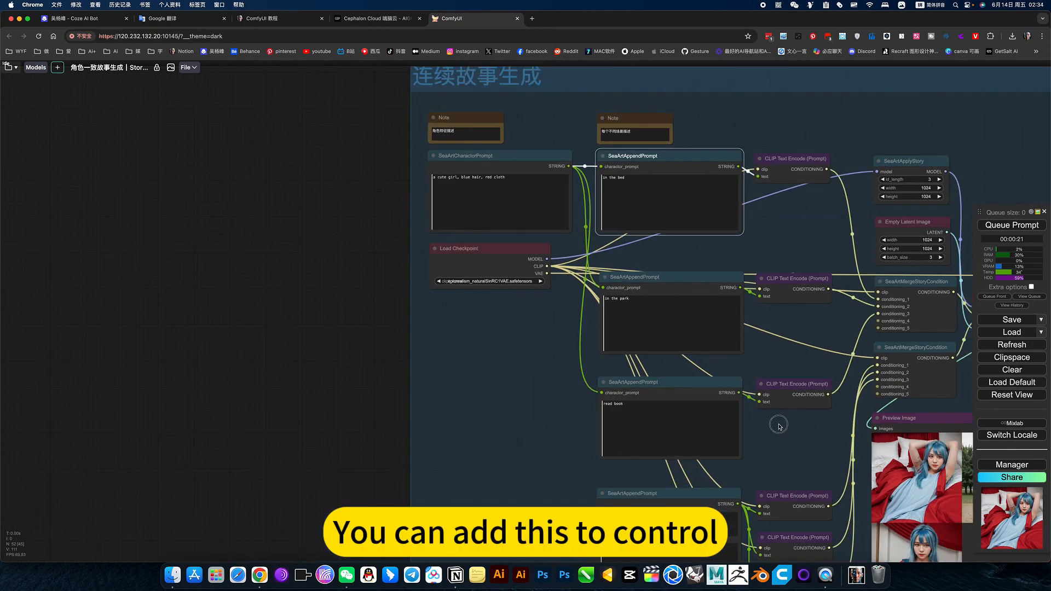
# Inspect the negative SeaArtAppendPrompt node marked 反向提示词描述 and its connections to the three CLIP Text Encode nodes.
pyautogui.moveTo(783, 430); pyautogui.dragTo(632, 262)
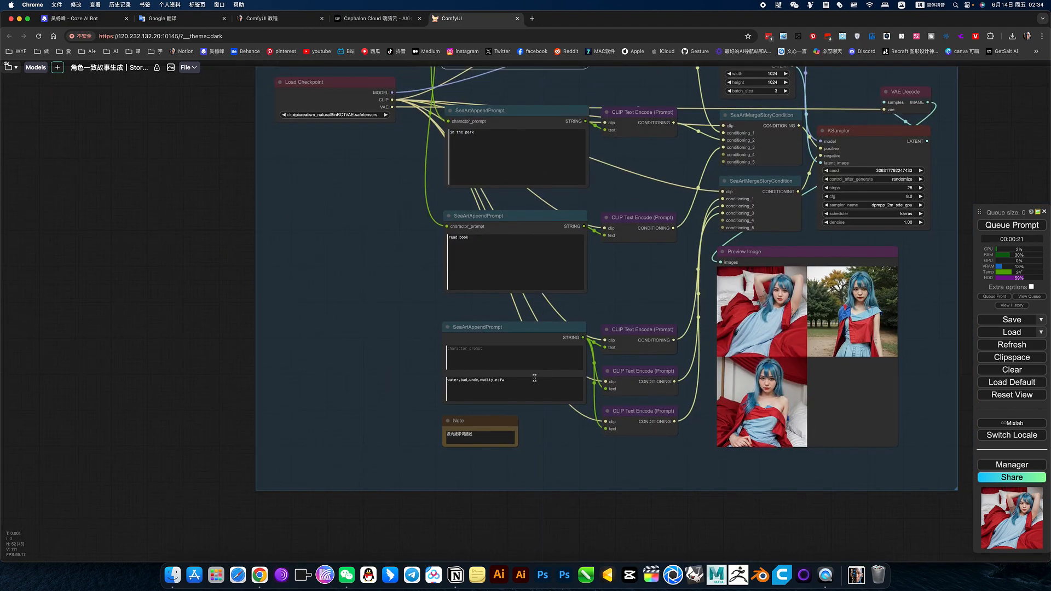
pyautogui.scroll(7, 520, 408)
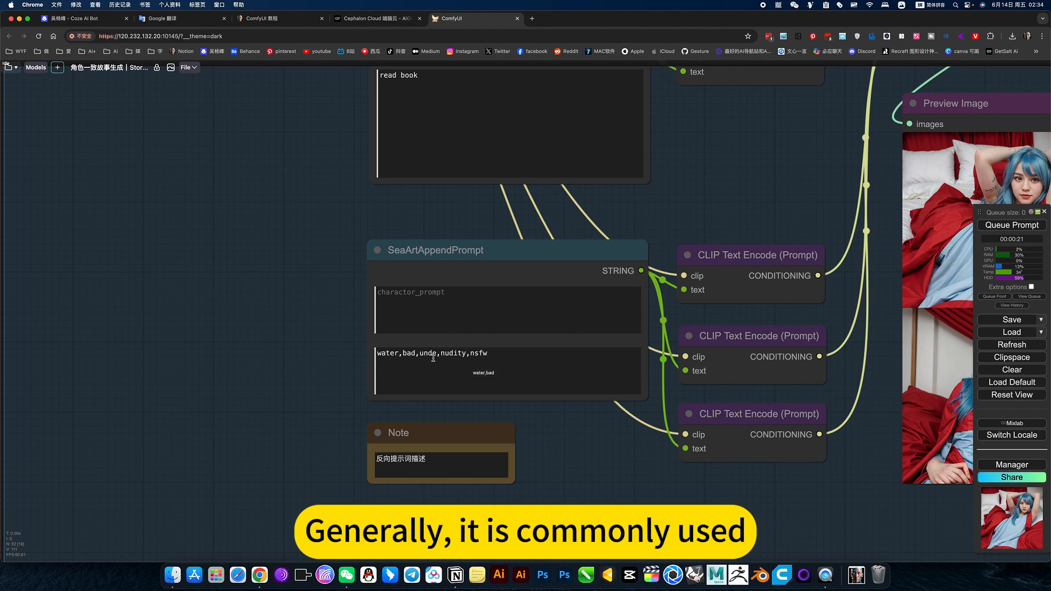
pyautogui.moveTo(543, 436); pyautogui.dragTo(435, 447)
pyautogui.scroll(-1, 497, 451)
pyautogui.scroll(-3, 497, 451)
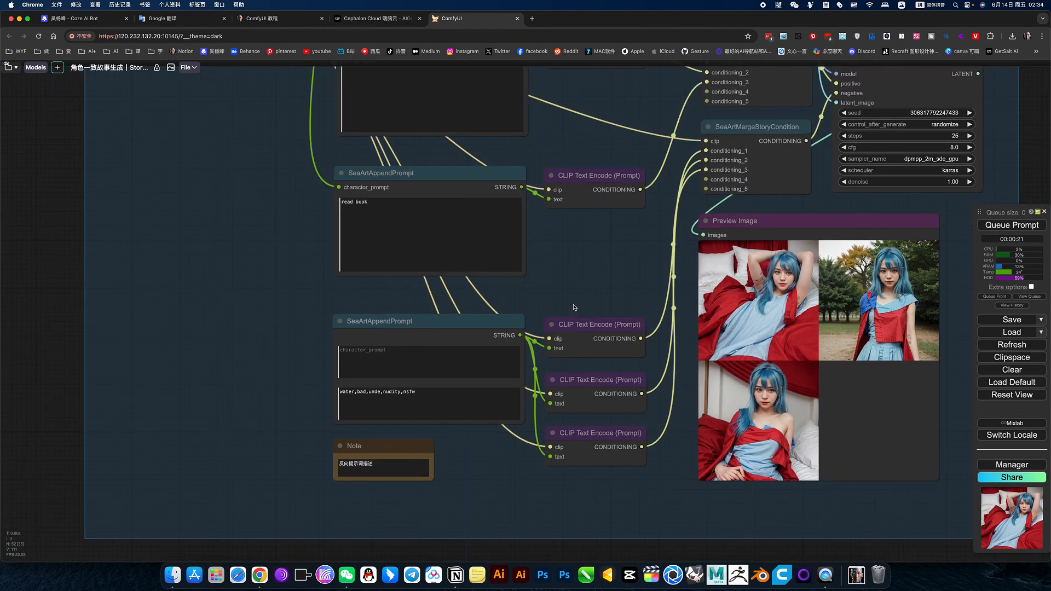
pyautogui.moveTo(570, 320); pyautogui.dragTo(557, 369)
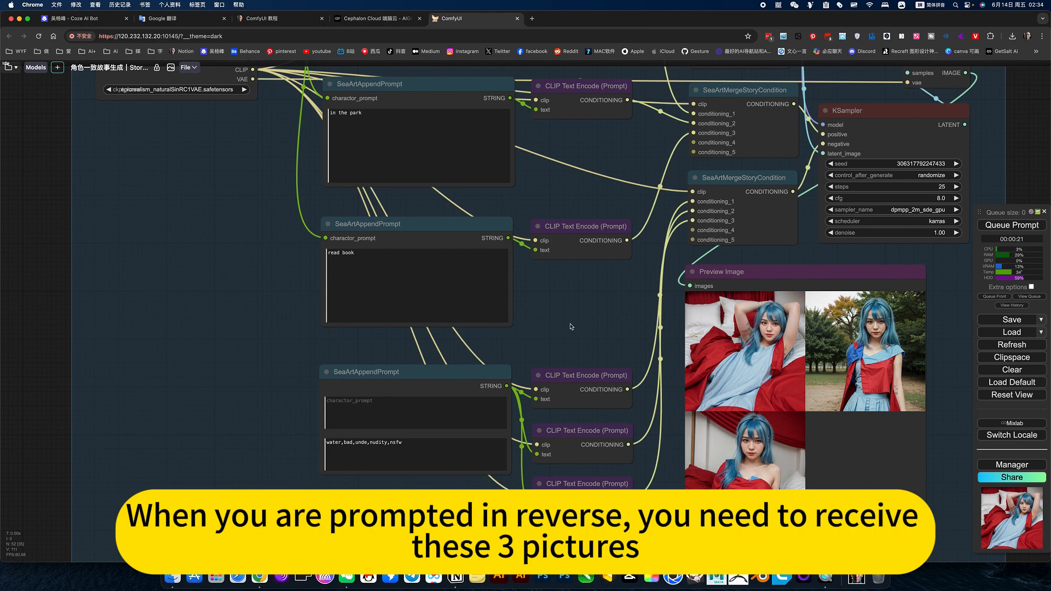
# Look over the whole 连续故事生成 group to see how the prompt encoders feed the SeaArtMergeStoryCondition nodes and KSampler.
pyautogui.moveTo(570, 327); pyautogui.dragTo(559, 433)
pyautogui.scroll(-3, 559, 432)
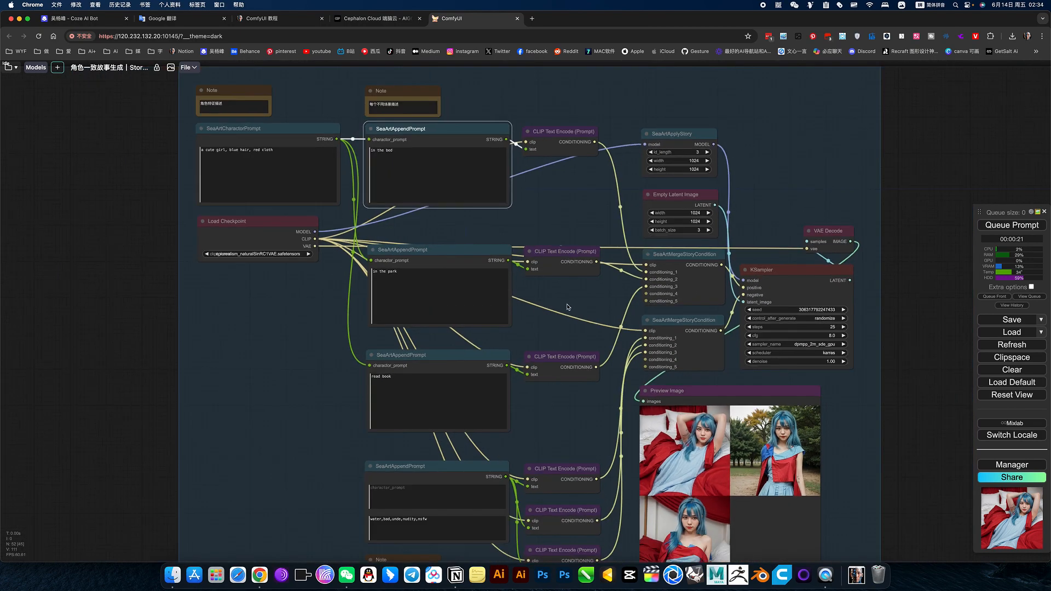
pyautogui.scroll(2, 568, 307)
pyautogui.scroll(-2, 645, 305)
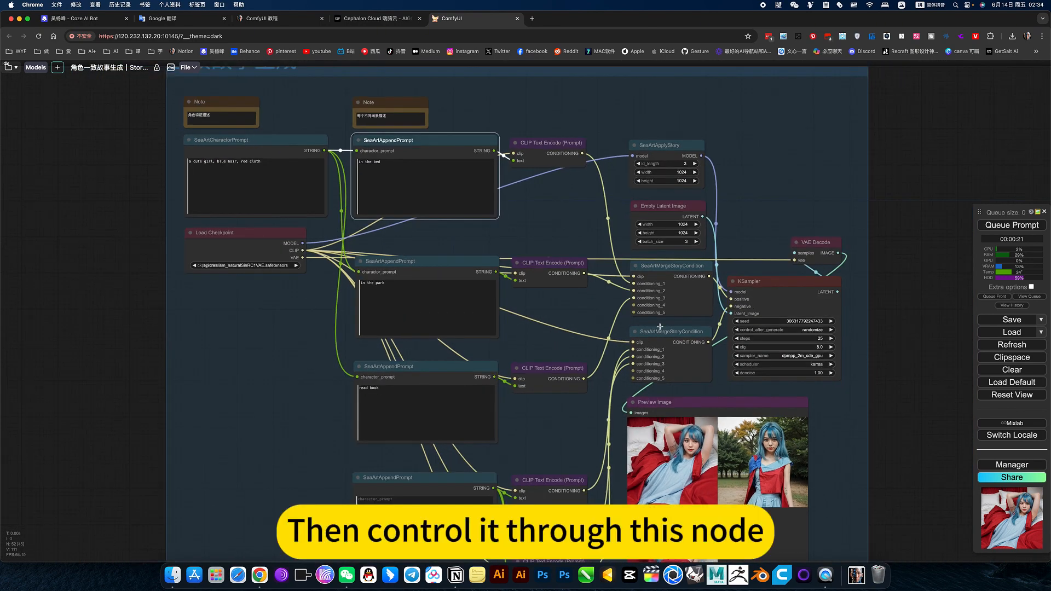
# Inspect the lower SeaArtMergeStoryCondition node, its negative conditioning inputs and its link to the KSampler's negative input.
pyautogui.scroll(5, 660, 327)
pyautogui.click(675, 340)
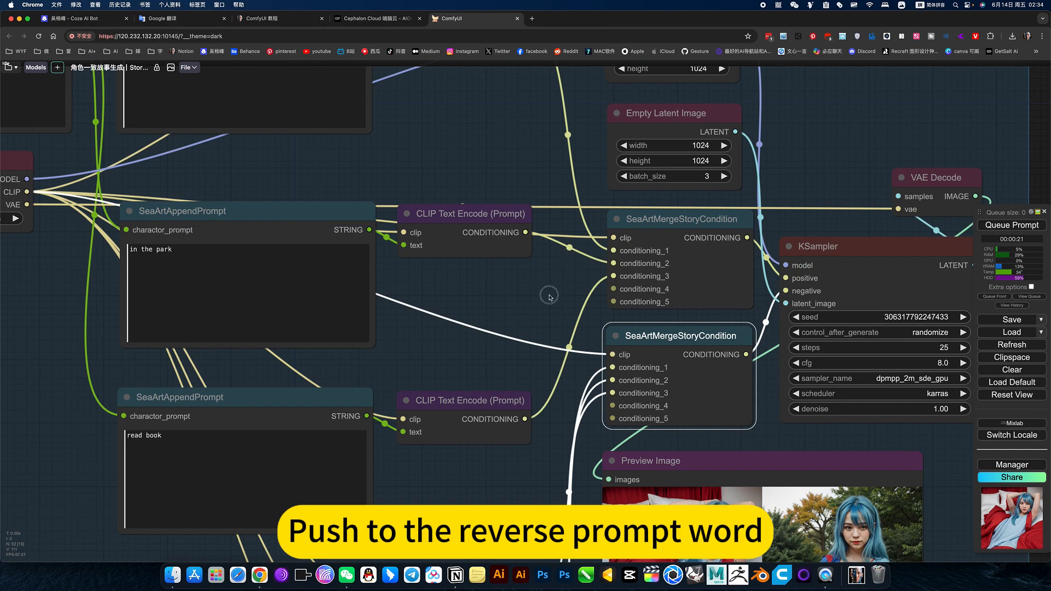
pyautogui.scroll(3, 543, 362)
pyautogui.scroll(-5, 544, 361)
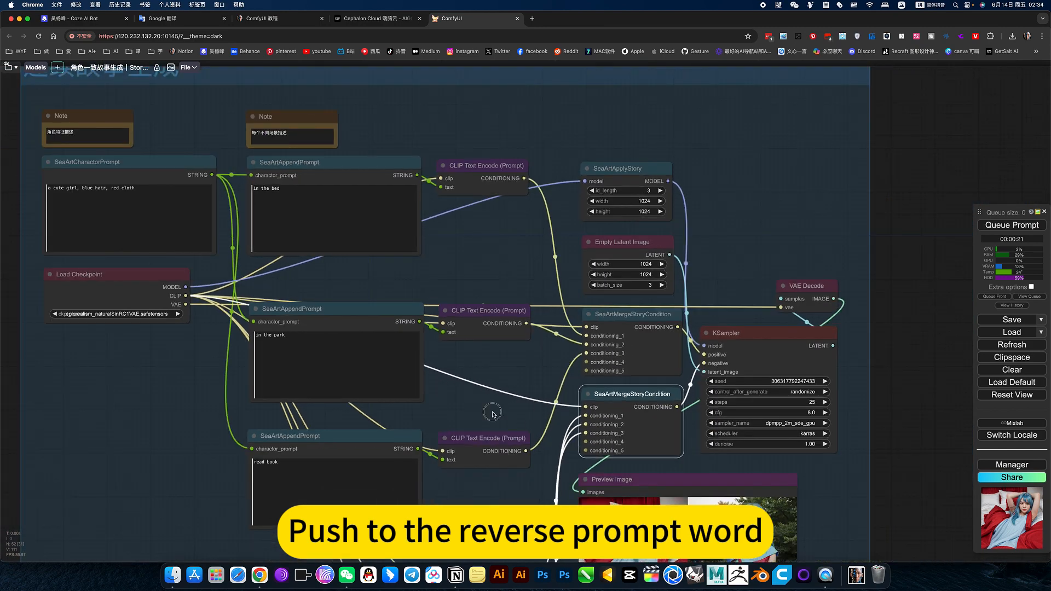
pyautogui.scroll(1, 520, 428)
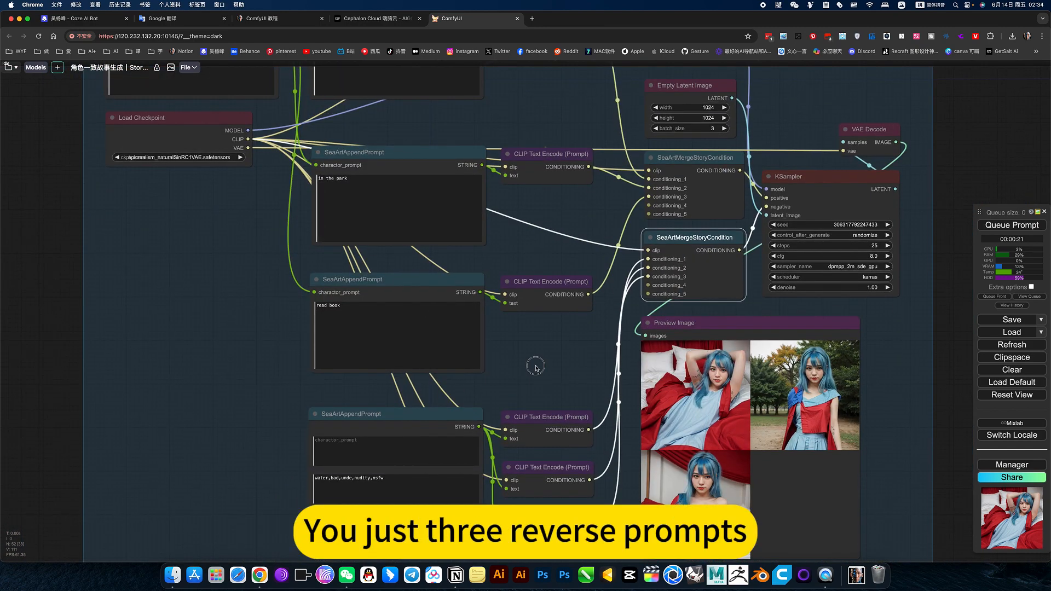
# Move the "read book" scene's CLIP Text Encode node down to the negative encoders and back beside its scene node.
pyautogui.scroll(-2, 541, 333)
pyautogui.scroll(-3, 565, 424)
pyautogui.moveTo(562, 299); pyautogui.dragTo(553, 406)
pyautogui.scroll(2, 554, 408)
pyautogui.scroll(-2, 554, 408)
pyautogui.moveTo(546, 339); pyautogui.dragTo(555, 411)
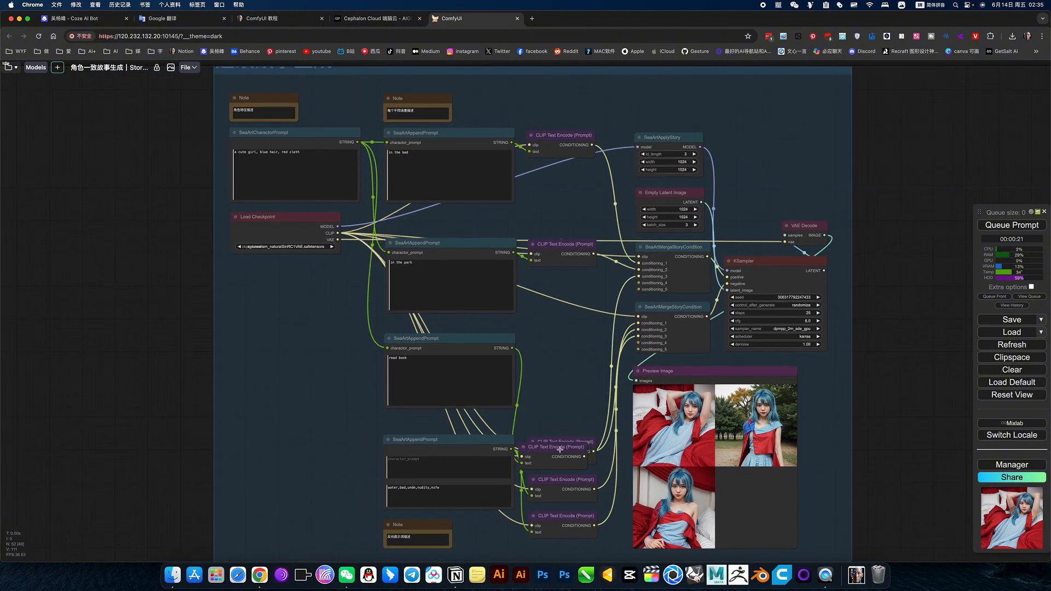
pyautogui.moveTo(562, 447); pyautogui.dragTo(567, 344)
pyautogui.click(563, 403)
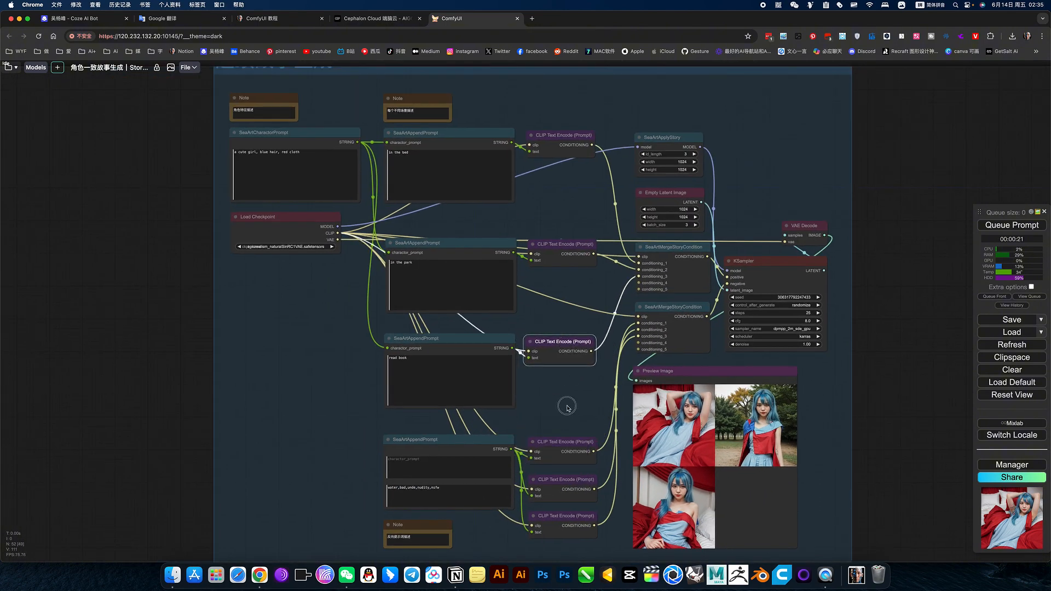
# Select the "read book" SeaArtAppendPrompt and CLIP Text Encode nodes together, and inspect the upper SeaArtMergeStoryCondition node's conditioning inputs.
pyautogui.scroll(5, 572, 406)
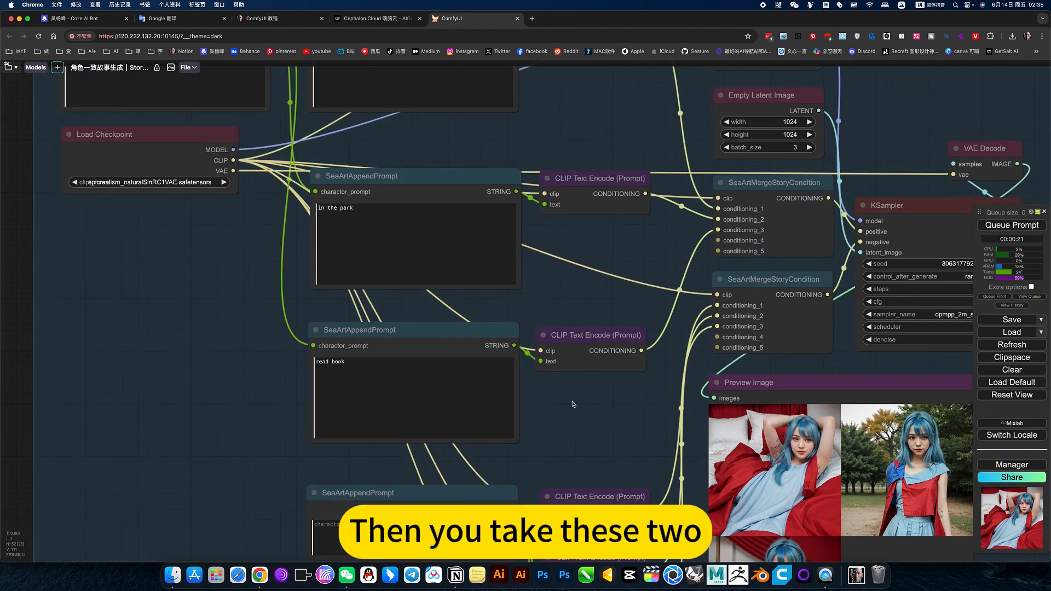
pyautogui.scroll(3, 573, 404)
pyautogui.moveTo(573, 404); pyautogui.dragTo(436, 333)
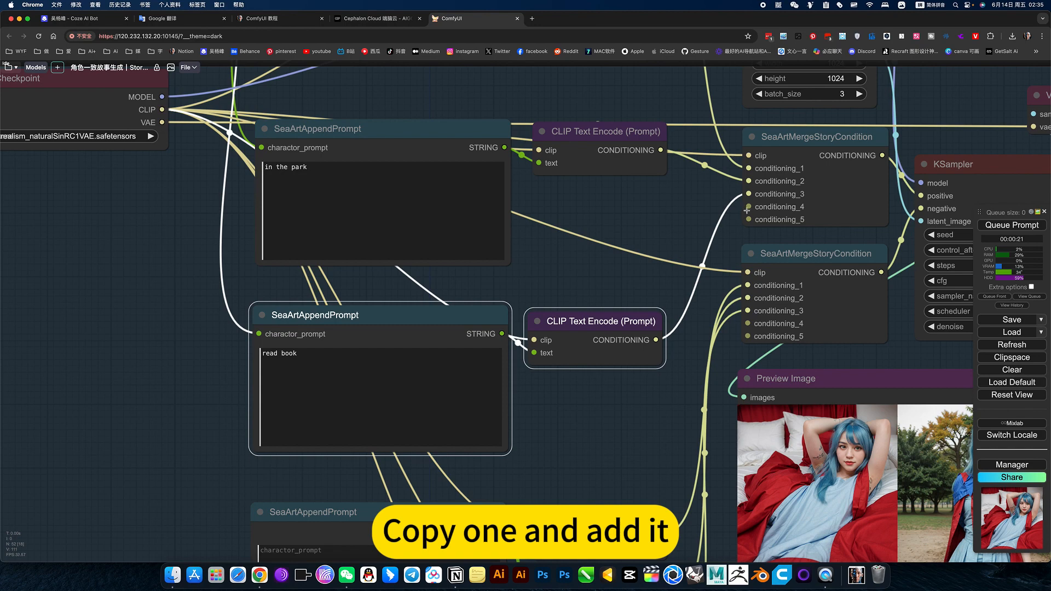
pyautogui.moveTo(662, 211); pyautogui.dragTo(524, 307)
pyautogui.click(688, 227)
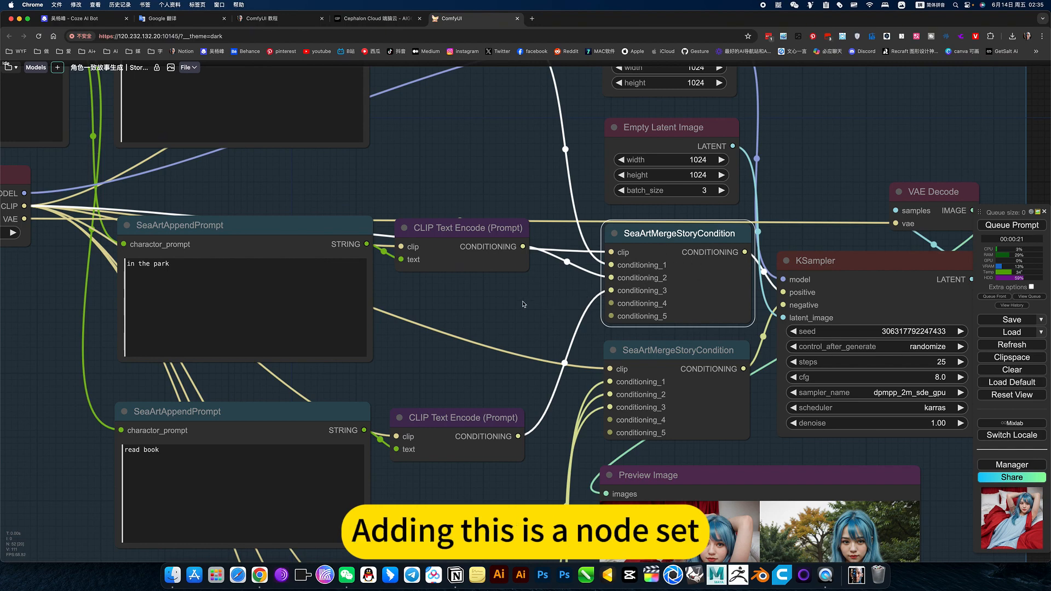
# Compare the id_length setting in the SeaArtApplyStory node with the batch_size setting in the Empty Latent Image node.
pyautogui.scroll(-5, 526, 309)
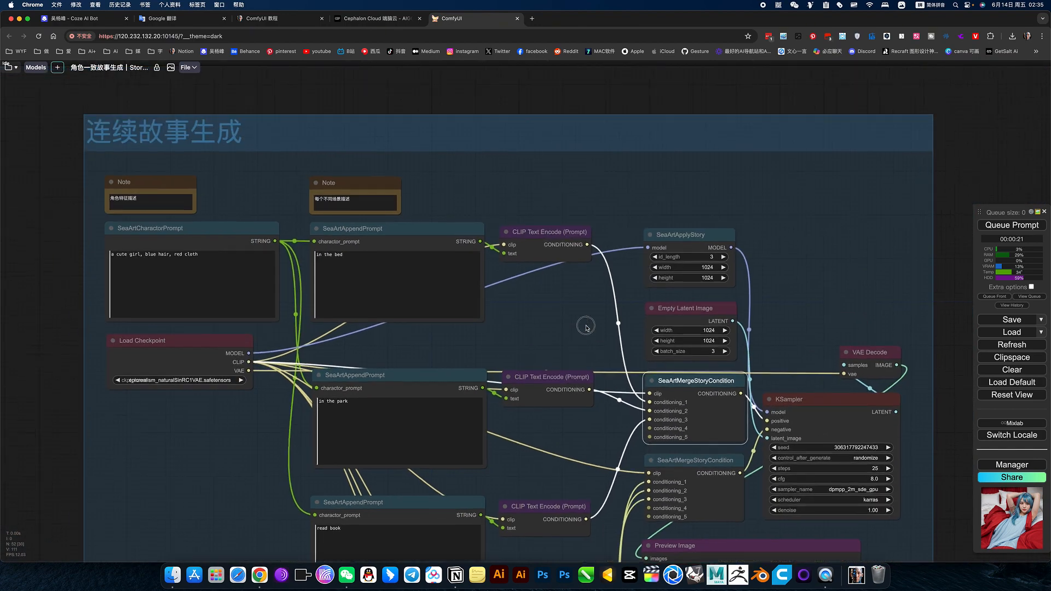
pyautogui.moveTo(586, 328); pyautogui.dragTo(602, 306)
pyautogui.scroll(5, 604, 316)
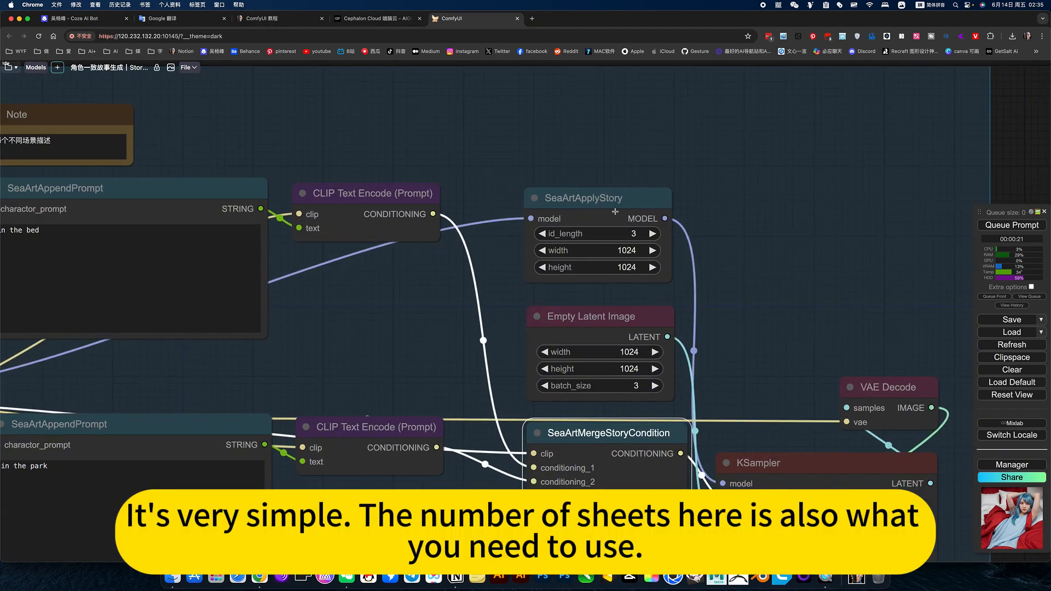
pyautogui.click(615, 206)
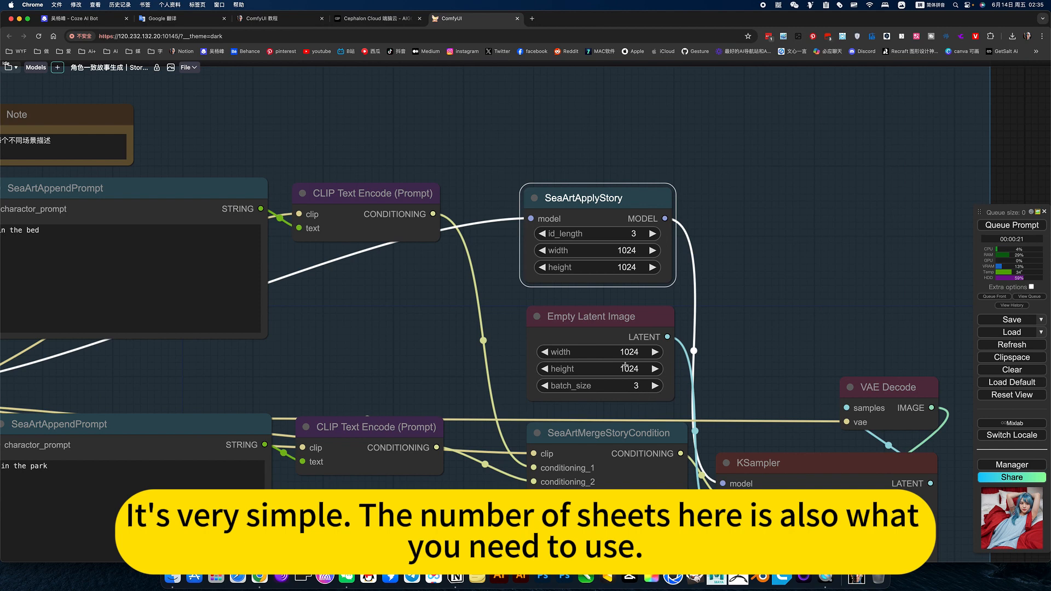
pyautogui.click(619, 383)
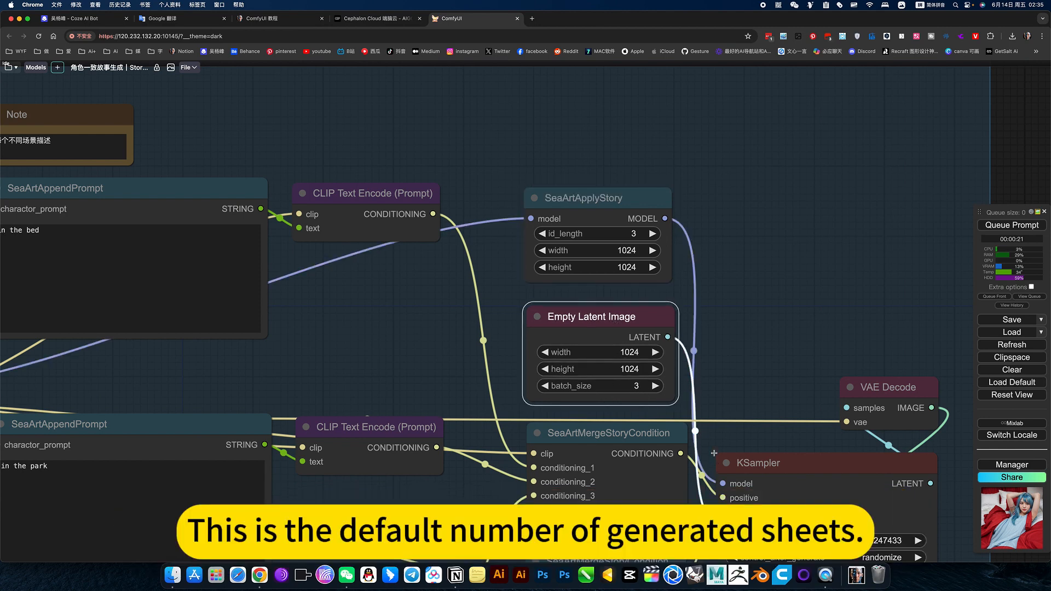
pyautogui.scroll(2, 636, 189)
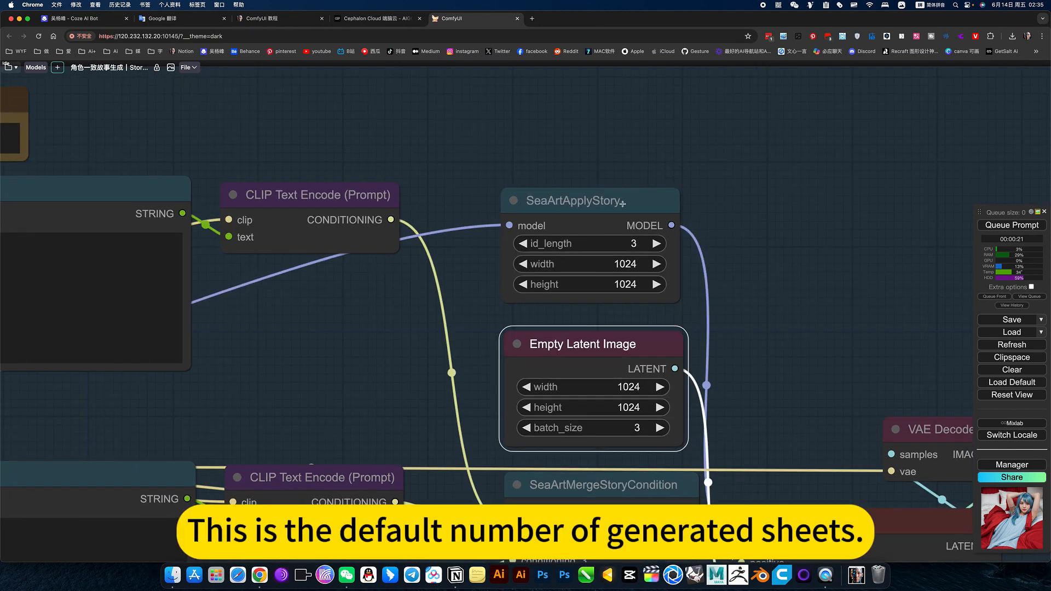
pyautogui.click(634, 217)
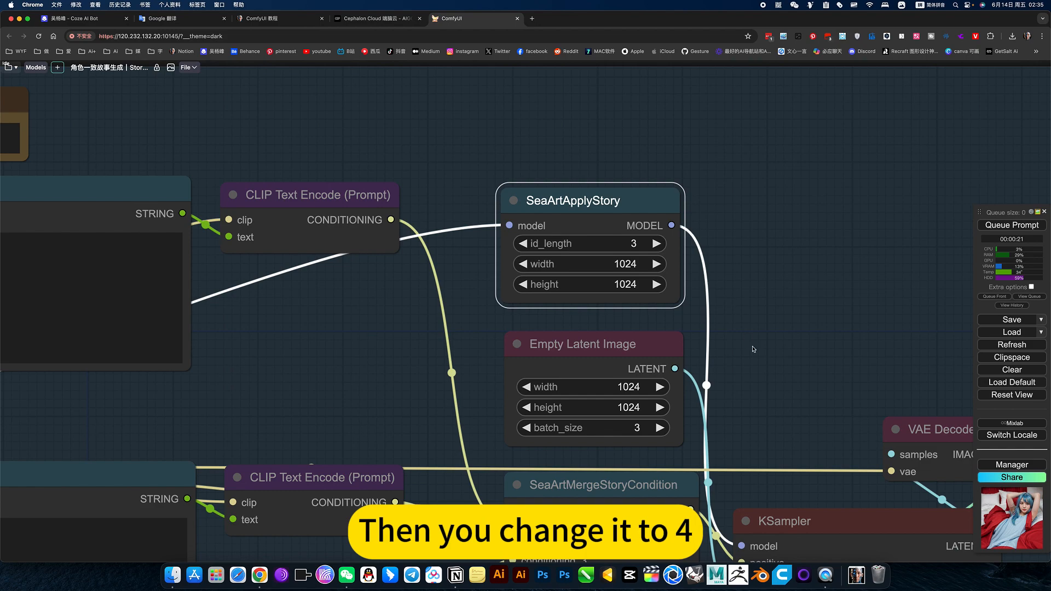
# Review the sampler_name options of the KSampler and close the list without choosing another sampler.
pyautogui.scroll(-5, 752, 349)
pyautogui.scroll(2, 707, 203)
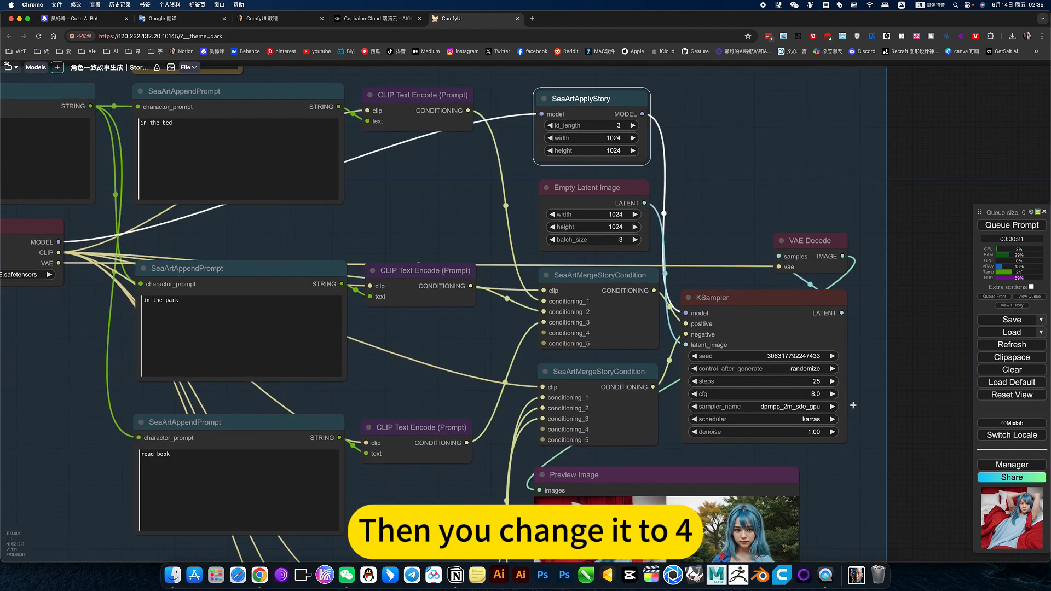
pyautogui.scroll(-5, 853, 405)
pyautogui.click(777, 300)
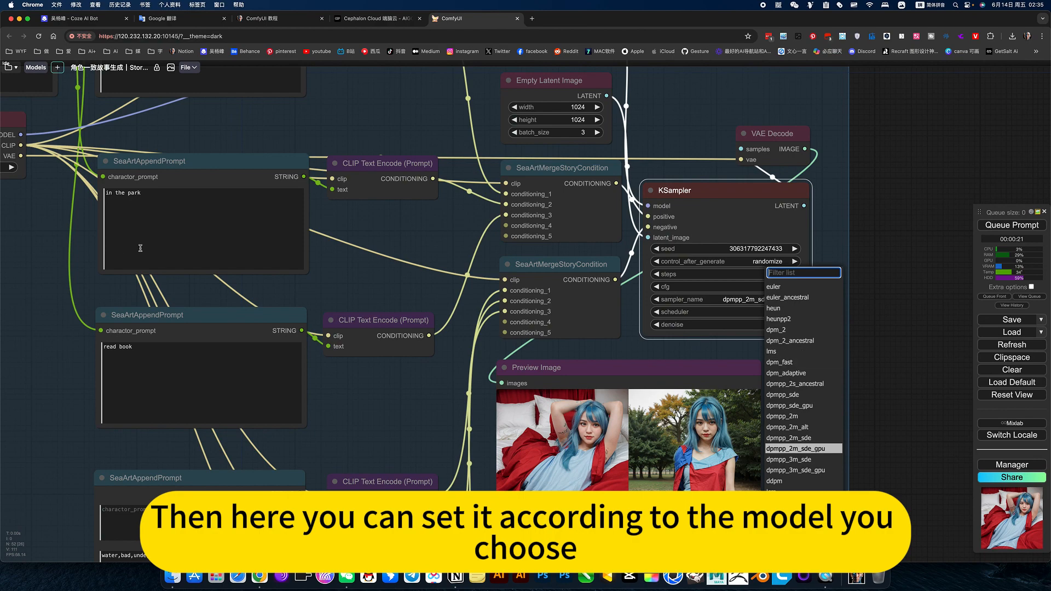
pyautogui.click(422, 225)
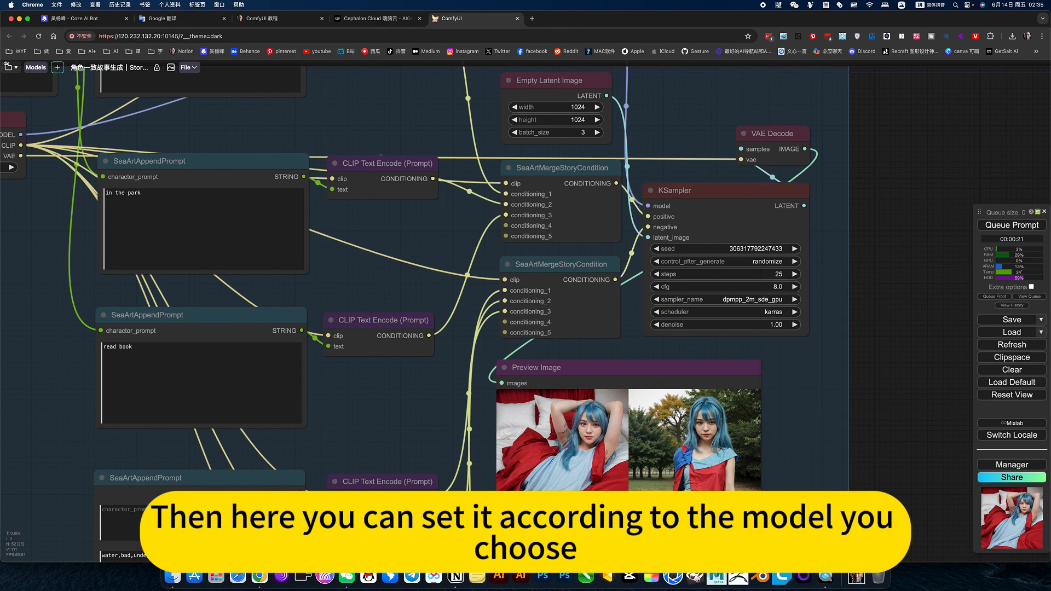
# Select the "read book" scene node with its text encoder, and check character consistency across the images in Preview Image.
pyautogui.scroll(-5, 783, 430)
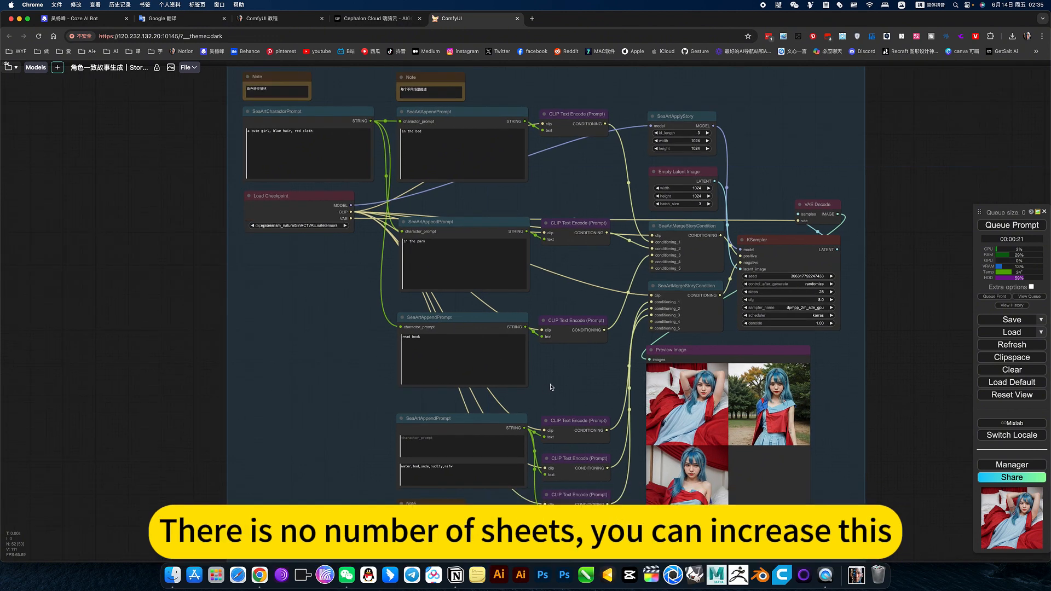
pyautogui.moveTo(576, 373); pyautogui.dragTo(351, 273)
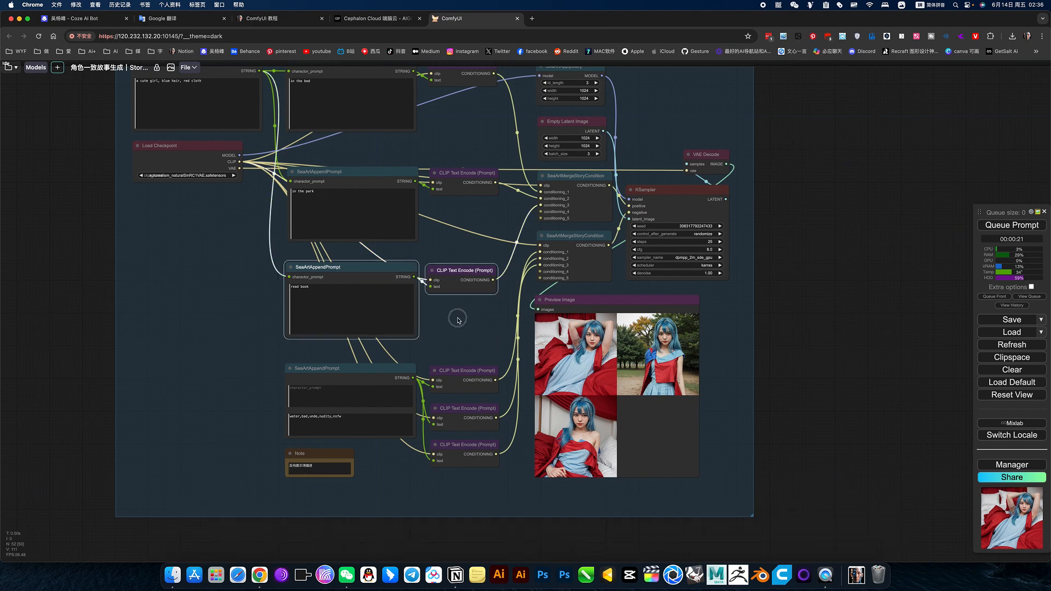
pyautogui.moveTo(726, 390); pyautogui.dragTo(834, 455)
pyautogui.scroll(1, 720, 414)
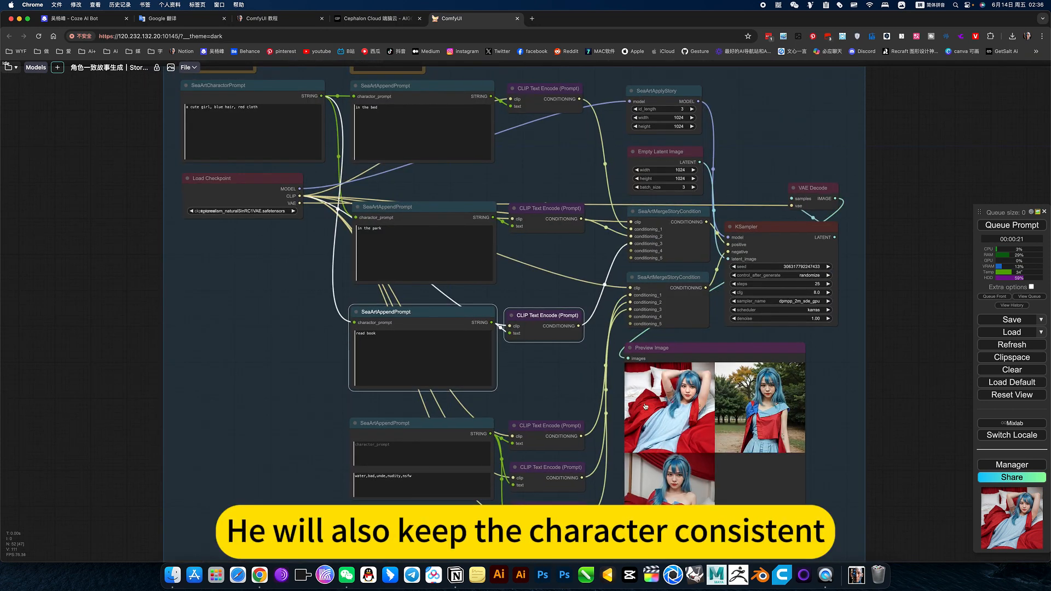
# Bypass all nodes of the 连续故事生成 group above the cover group.
pyautogui.moveTo(598, 413); pyautogui.dragTo(610, 135)
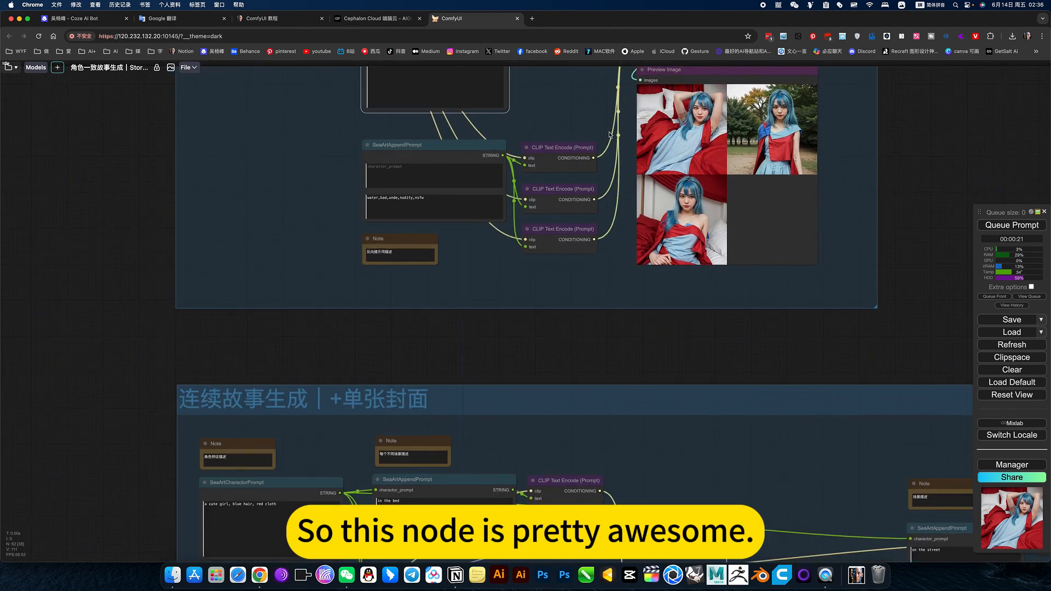
pyautogui.moveTo(564, 90); pyautogui.dragTo(583, 266)
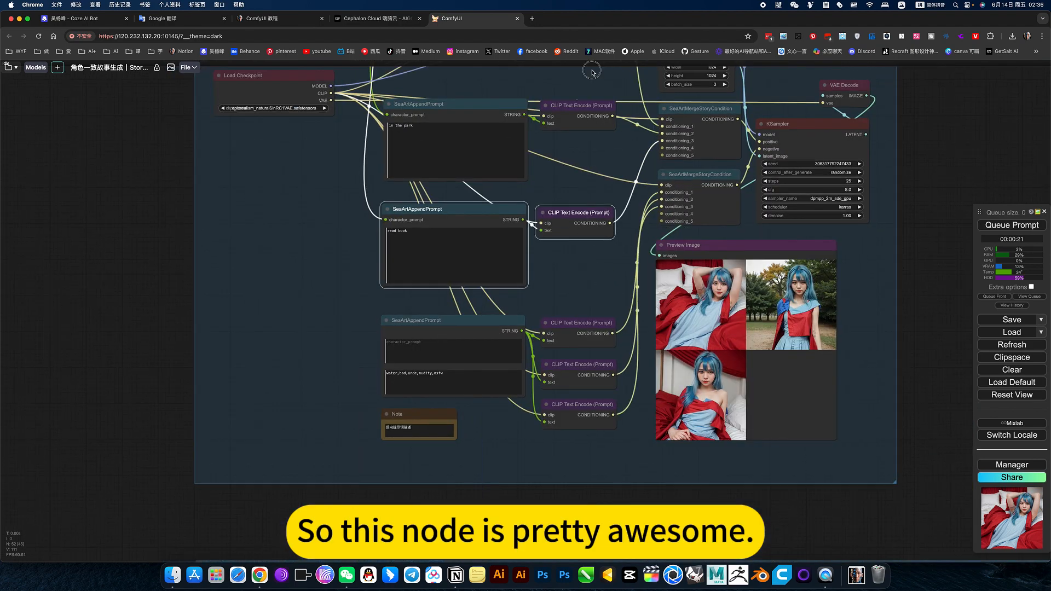
pyautogui.scroll(-5, 595, 275)
pyautogui.rightClick(602, 213)
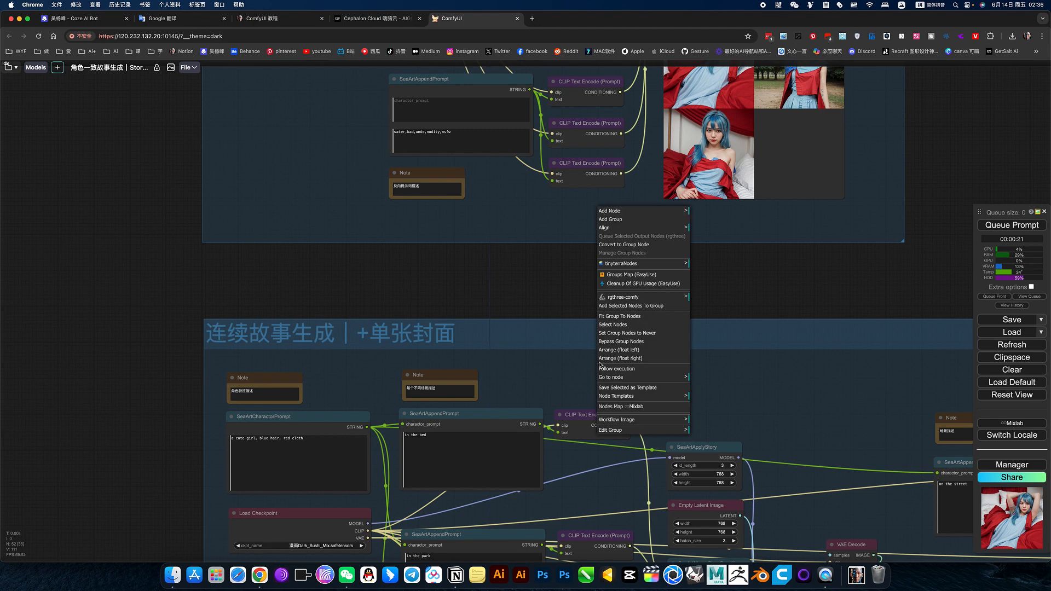
pyautogui.click(630, 341)
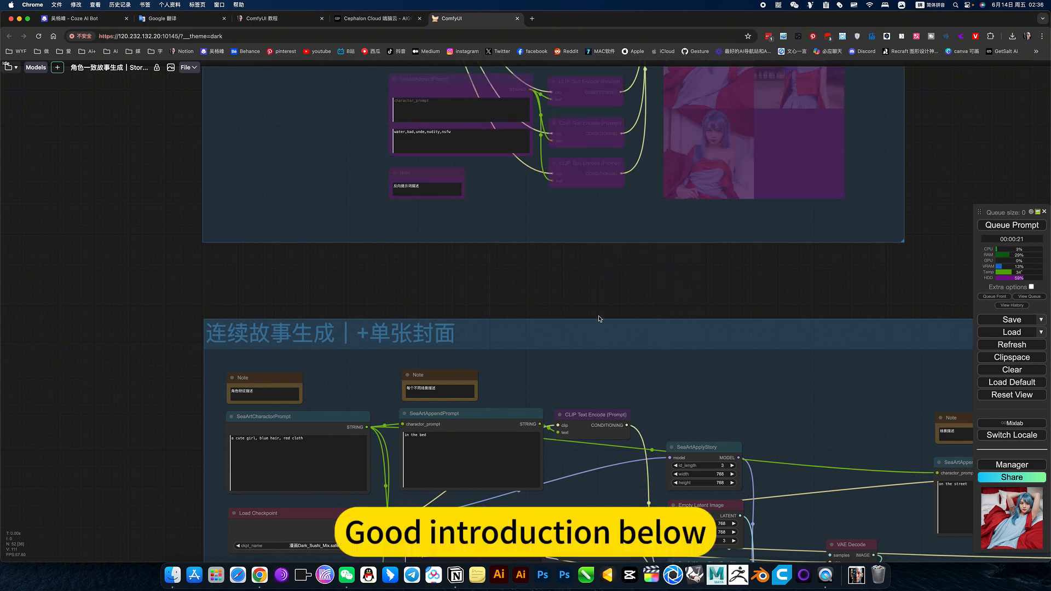
# Examine the 连续故事生成｜+单张封面 group's cover branch, including its 场景描述 note, "on the street" prompt and SeaArtStoryInfKSampler.
pyautogui.scroll(-3, 585, 304)
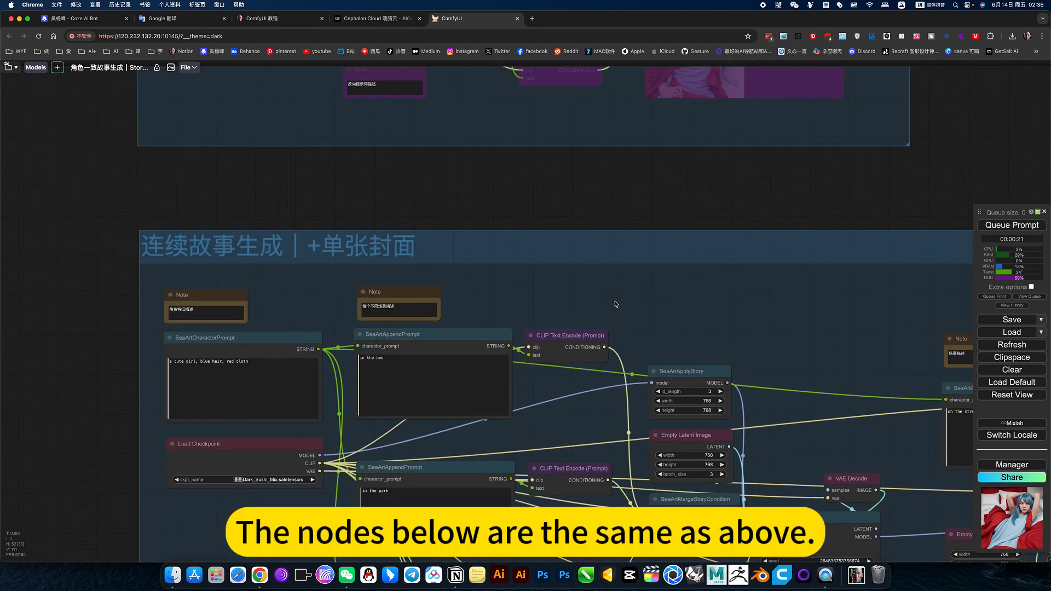
pyautogui.moveTo(703, 332); pyautogui.dragTo(488, 157)
pyautogui.moveTo(645, 445); pyautogui.dragTo(565, 266)
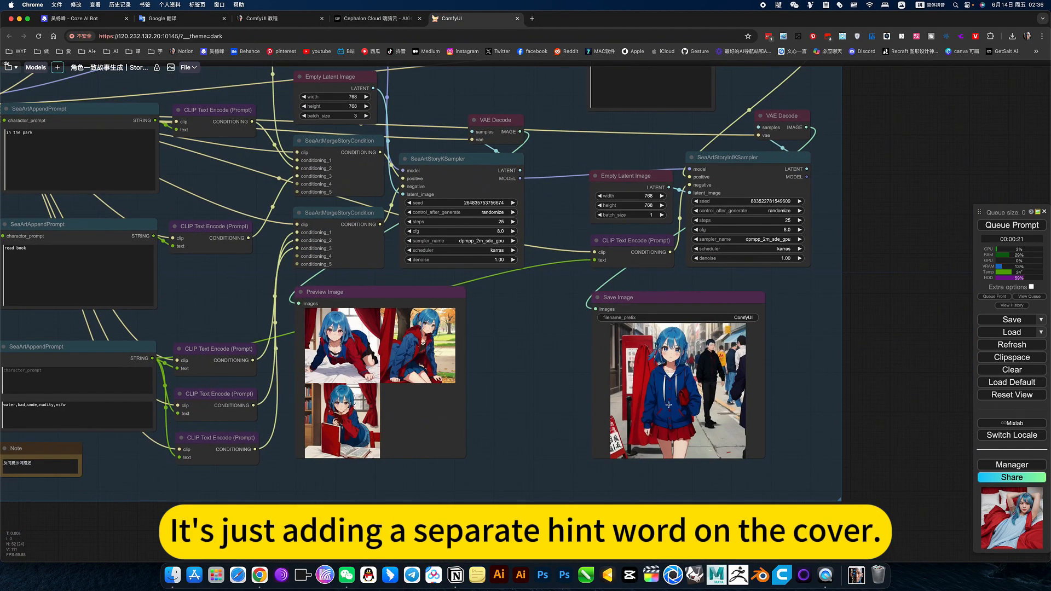
pyautogui.moveTo(783, 316); pyautogui.dragTo(779, 466)
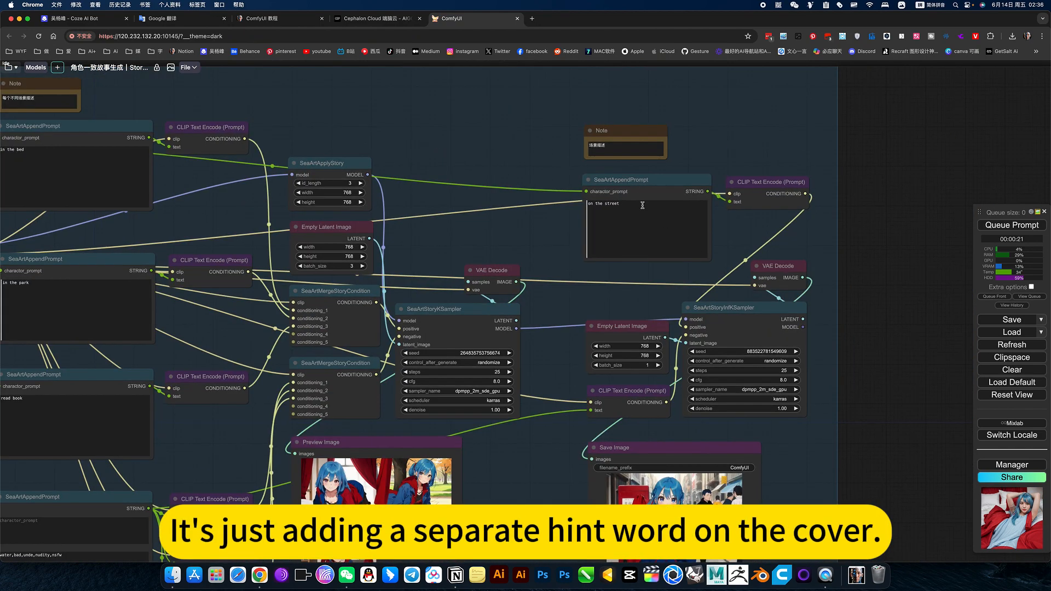
pyautogui.moveTo(533, 237); pyautogui.dragTo(729, 186)
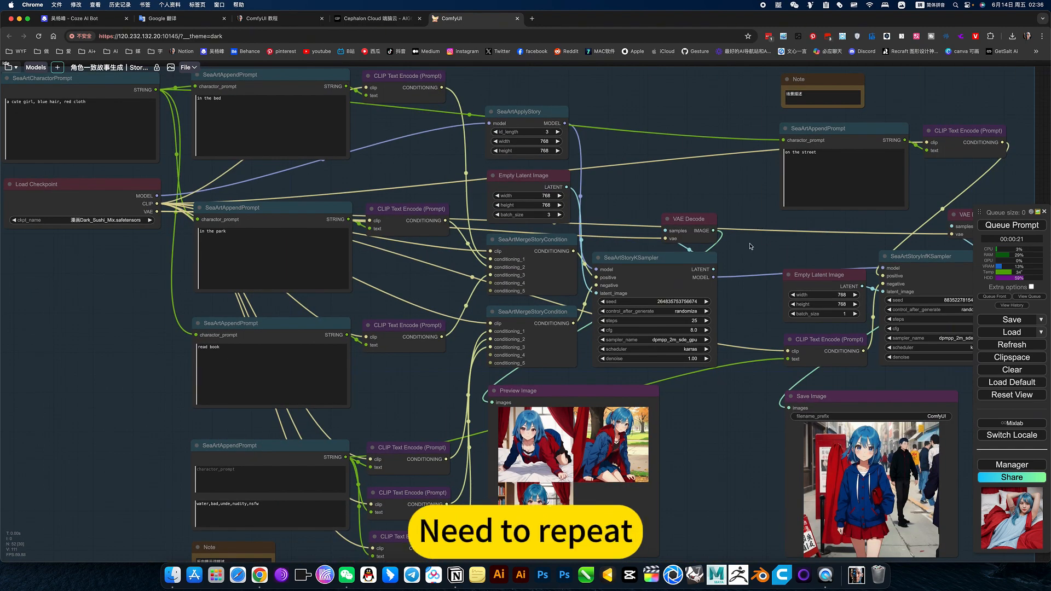
pyautogui.scroll(5, 751, 247)
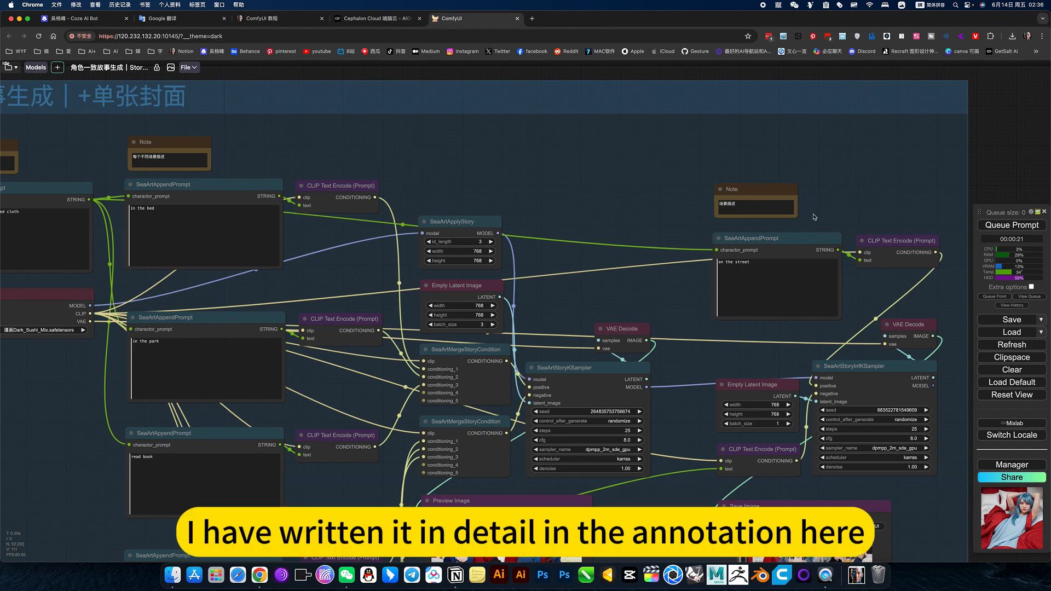
pyautogui.scroll(5, 775, 203)
pyautogui.scroll(-10, 602, 269)
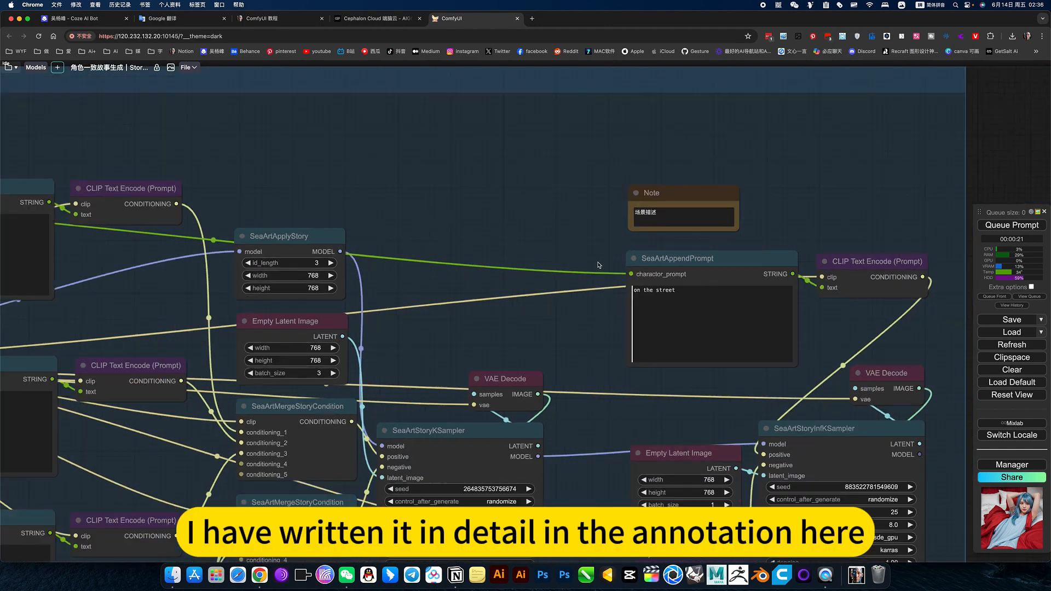
pyautogui.moveTo(750, 448); pyautogui.dragTo(768, 417)
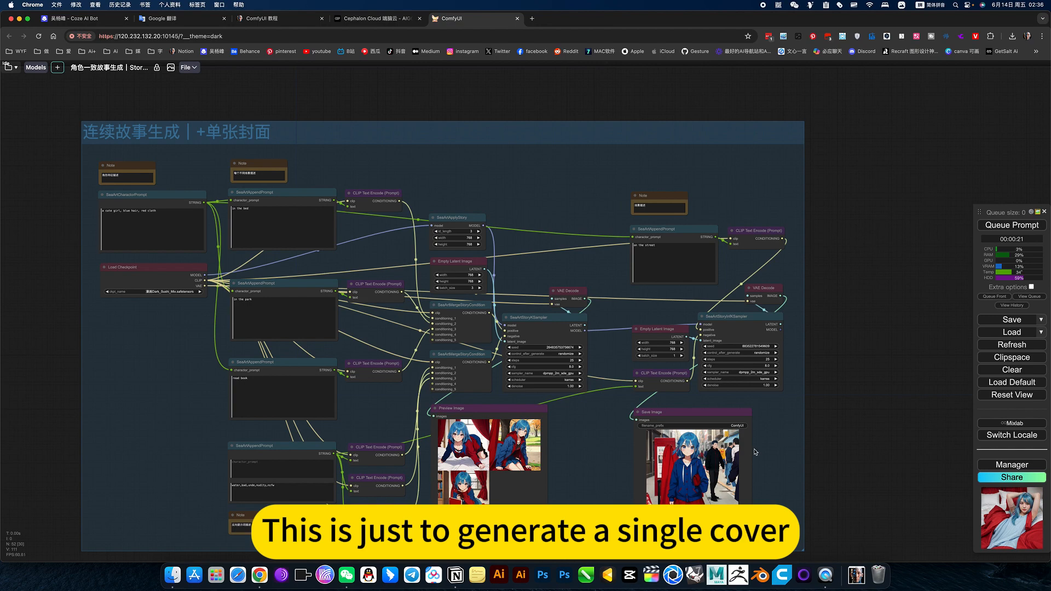
# Compare the story images in Preview Image with the cover in Save Image, and look over the cover group's prompt nodes.
pyautogui.moveTo(607, 450); pyautogui.dragTo(701, 401)
pyautogui.scroll(3, 679, 418)
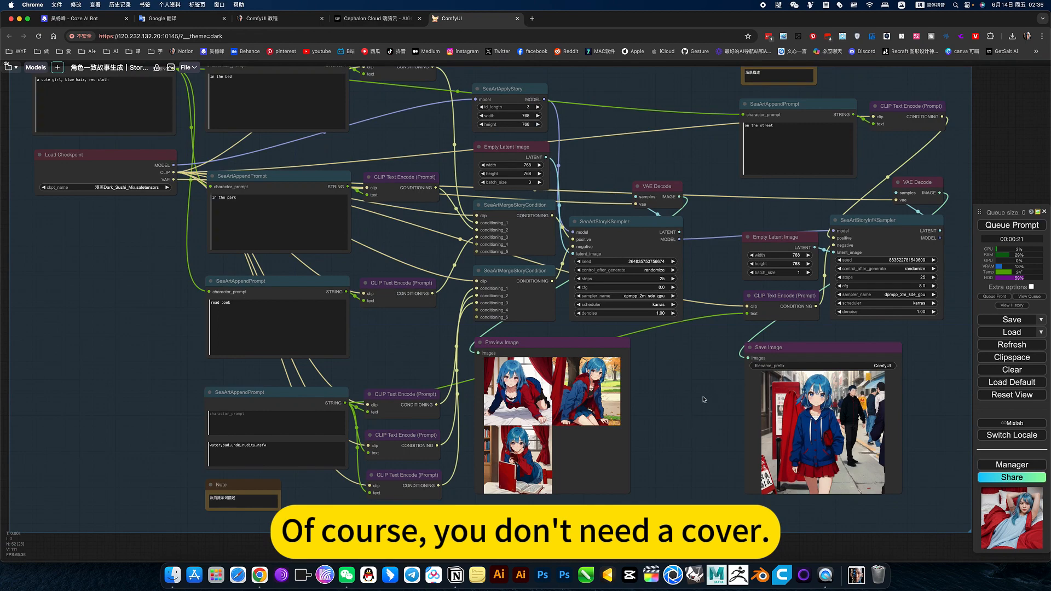
pyautogui.moveTo(704, 399); pyautogui.dragTo(690, 451)
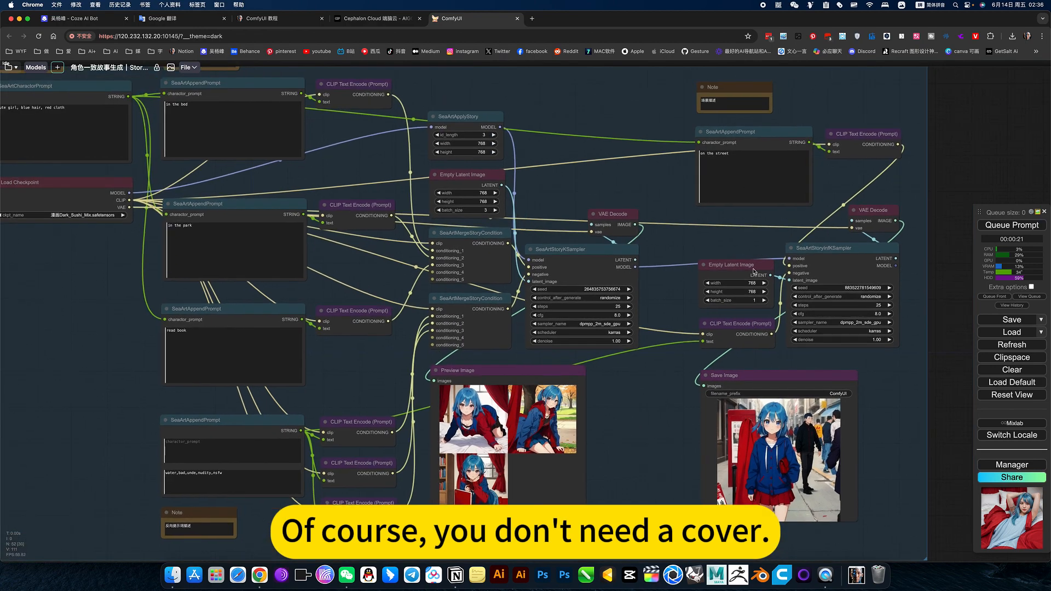
pyautogui.moveTo(661, 413); pyautogui.dragTo(797, 331)
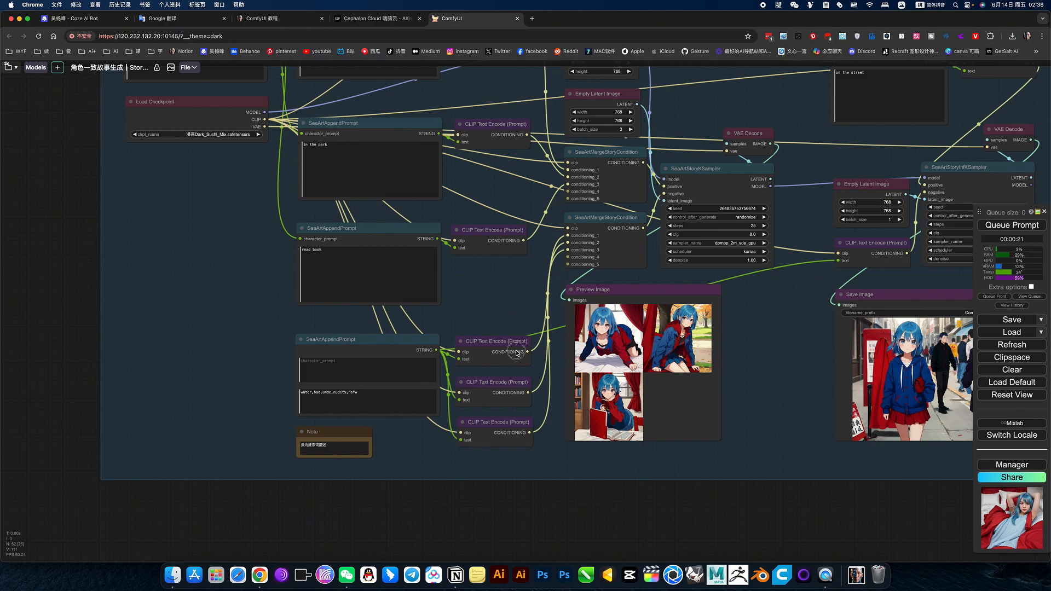
pyautogui.moveTo(500, 291); pyautogui.dragTo(653, 392)
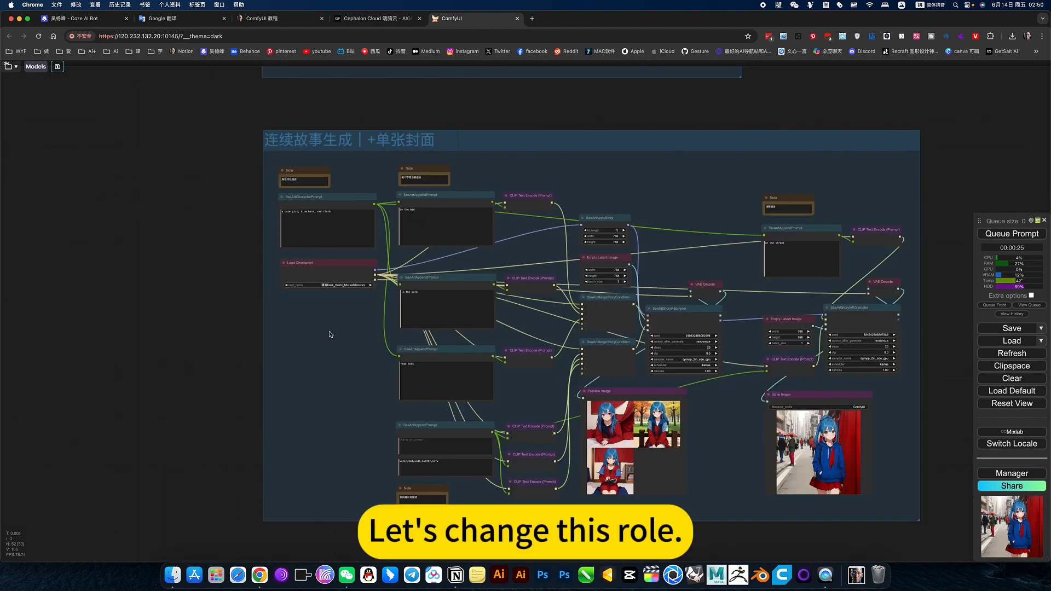
# Change the clothing description in the SeaArtCharactorPrompt text to "pink cloth".
pyautogui.scroll(8, 328, 337)
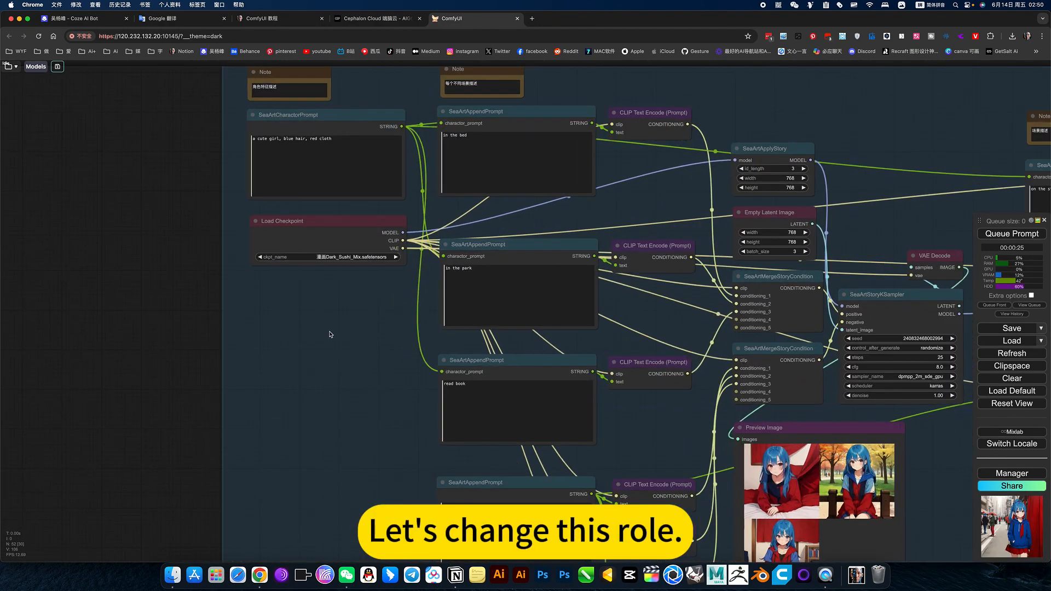
pyautogui.scroll(-6, 319, 341)
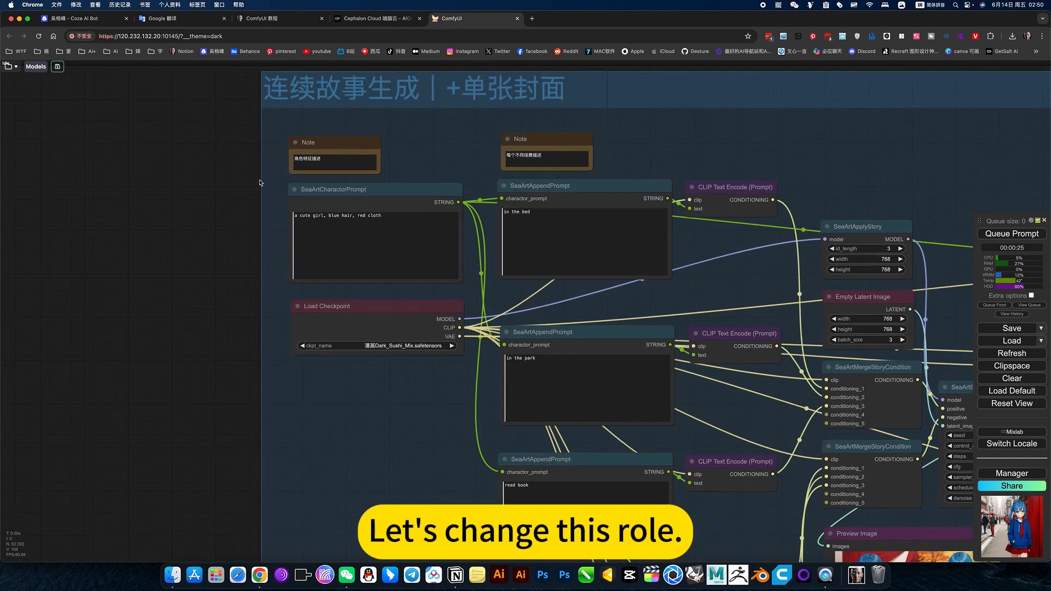
pyautogui.scroll(10, 259, 183)
pyautogui.click(411, 235)
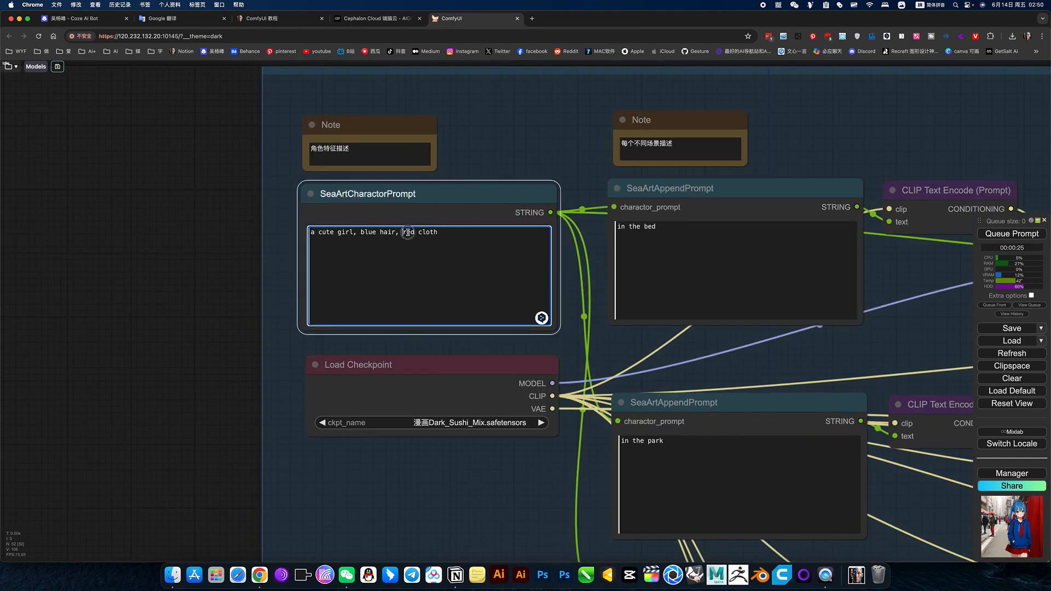
pyautogui.moveTo(403, 233); pyautogui.dragTo(415, 234)
pyautogui.write('pink')
pyautogui.press('Return')
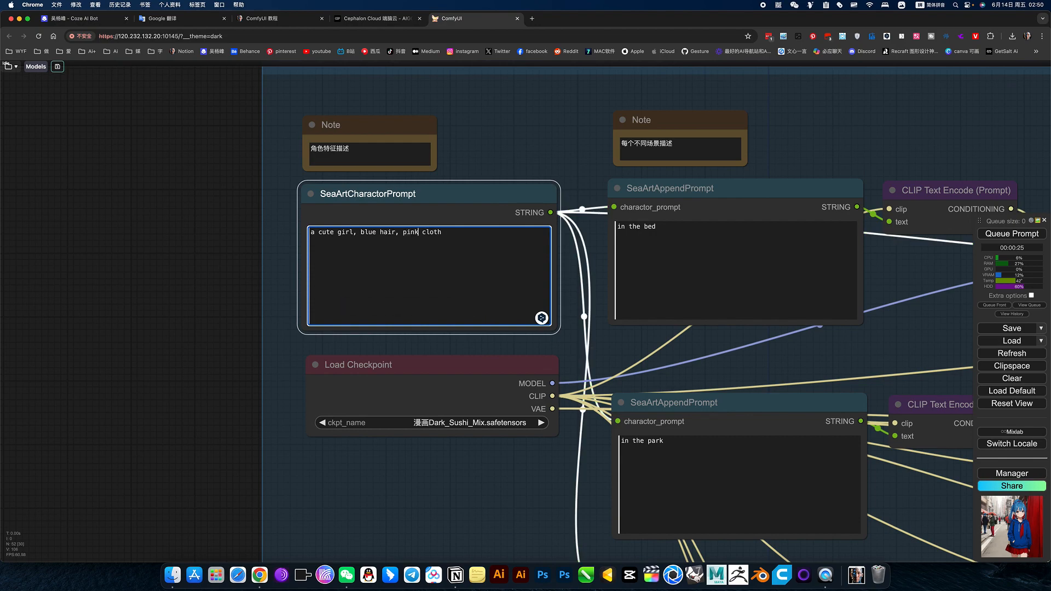
# Queue the workflow for the pink-clothed character and follow the generation through the samplers, Preview Image and Save Image nodes.
pyautogui.scroll(-3, 493, 464)
pyautogui.moveTo(465, 464); pyautogui.dragTo(314, 349)
pyautogui.click(1012, 234)
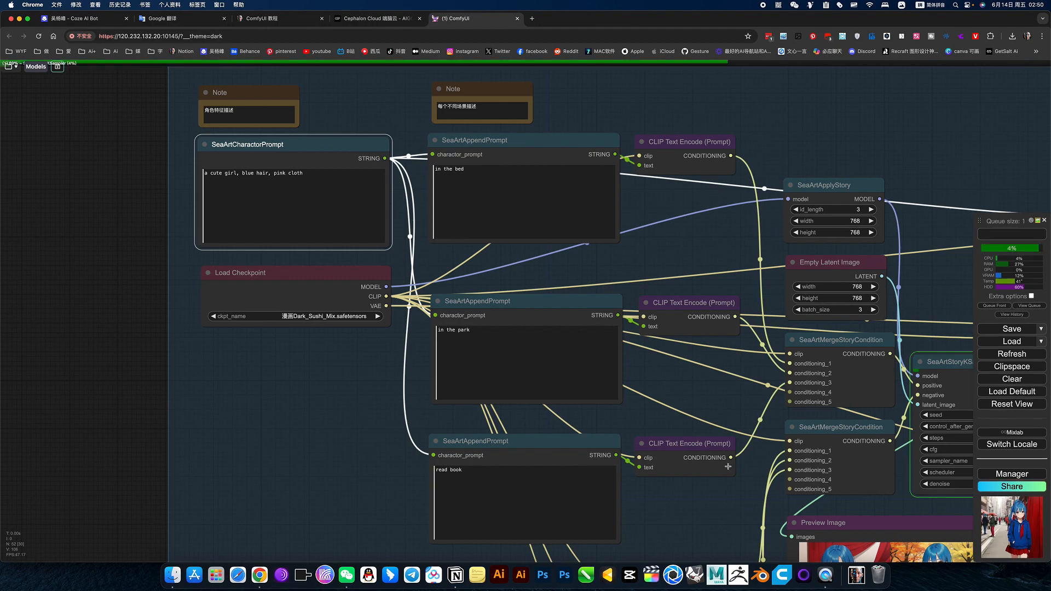
pyautogui.moveTo(728, 504); pyautogui.dragTo(472, 268)
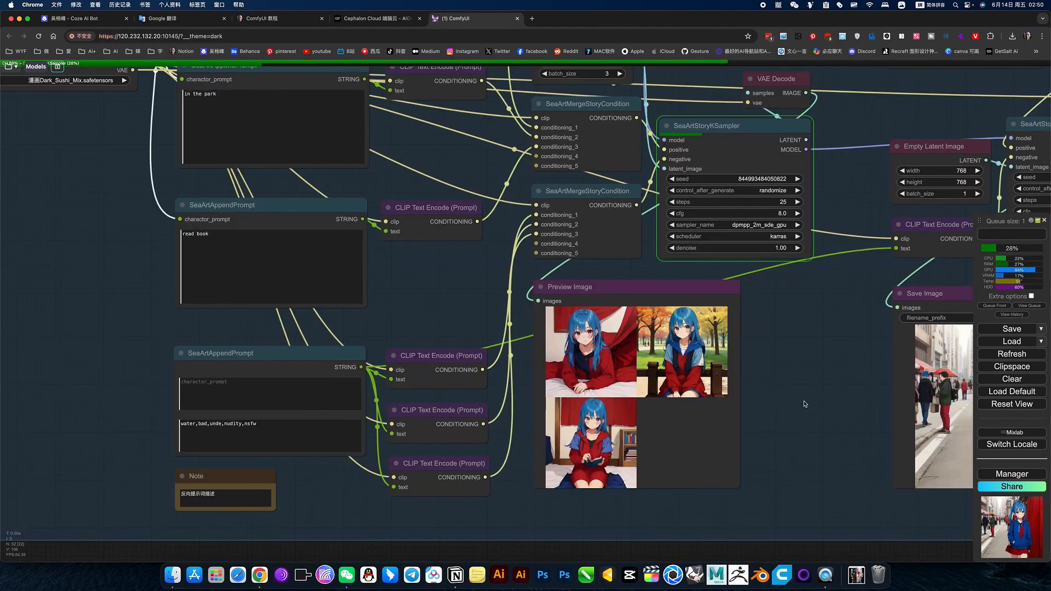
pyautogui.moveTo(811, 404); pyautogui.dragTo(767, 409)
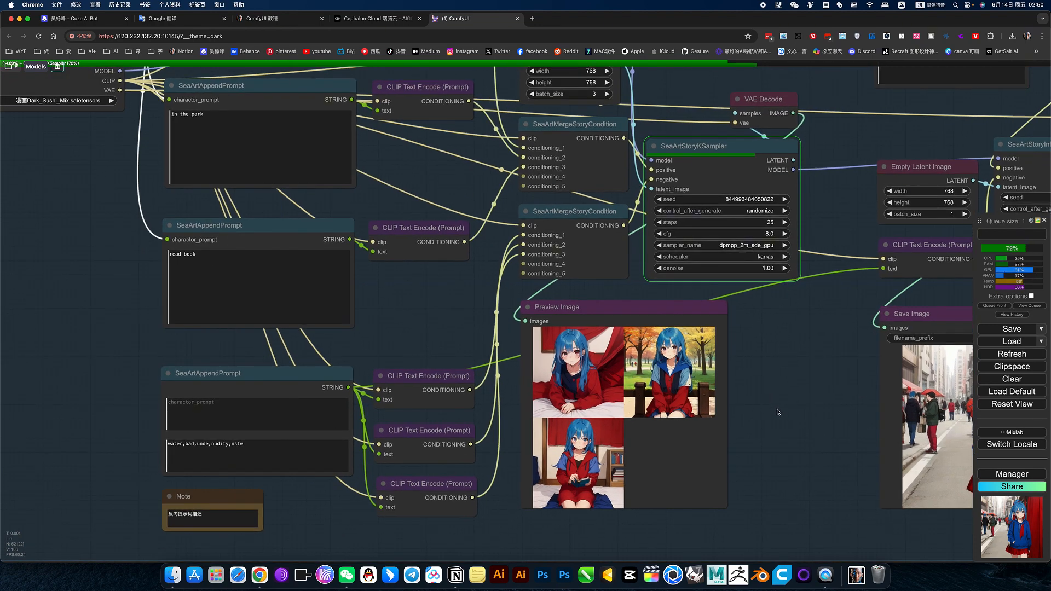
pyautogui.scroll(-4, 778, 409)
pyautogui.moveTo(780, 385); pyautogui.dragTo(772, 426)
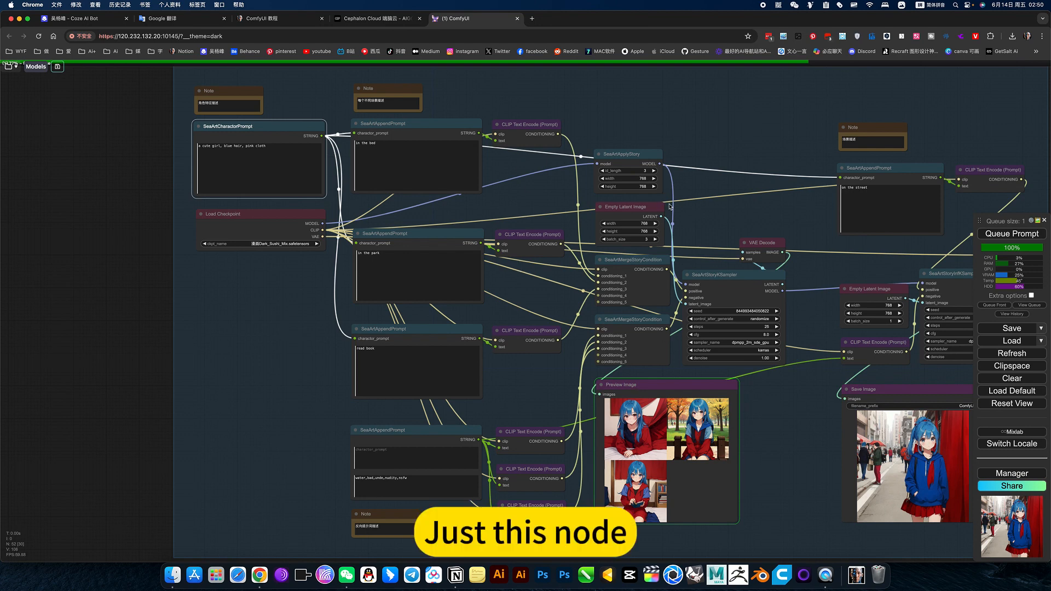
pyautogui.click(535, 385)
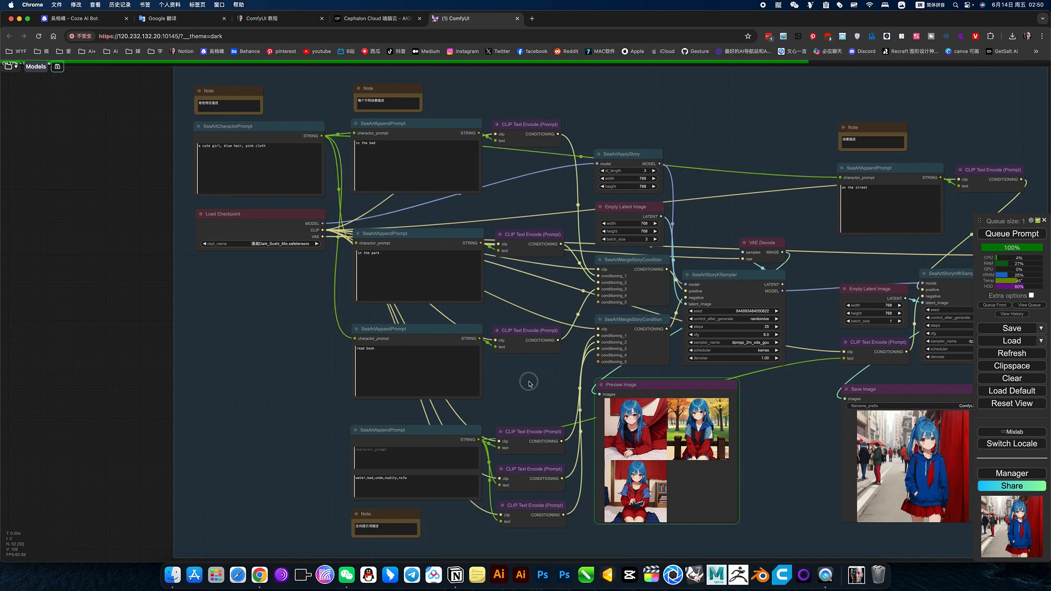
pyautogui.moveTo(528, 380); pyautogui.dragTo(546, 384)
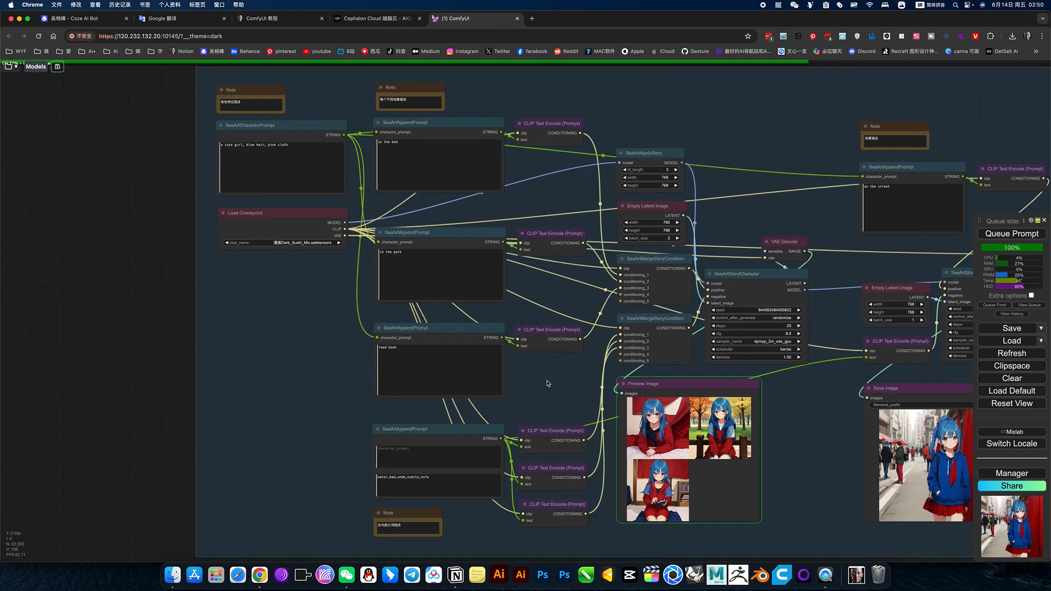
pyautogui.moveTo(543, 385); pyautogui.dragTo(469, 383)
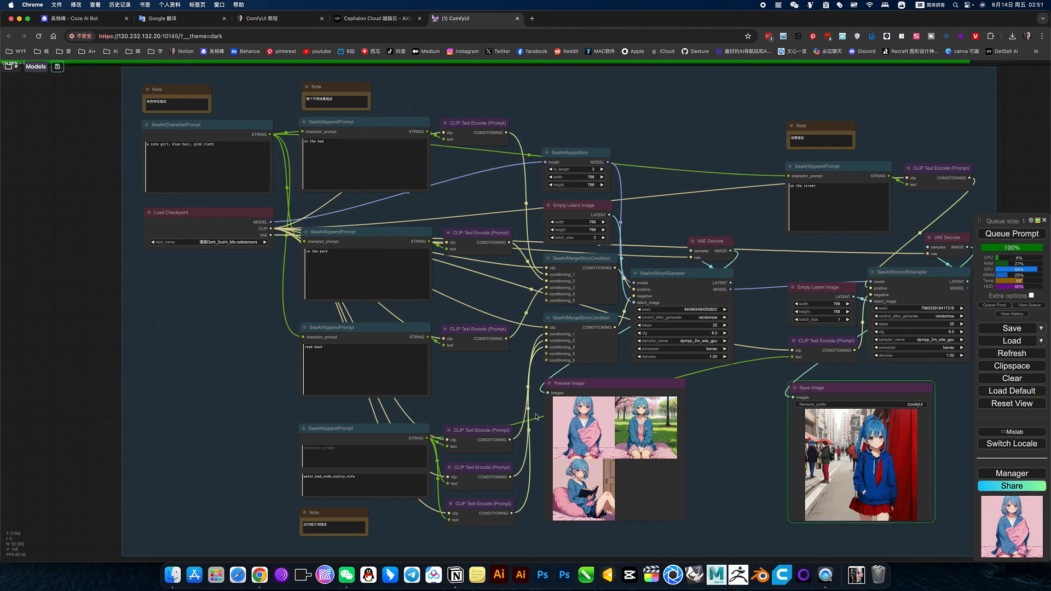
# Inspect the new story images in Preview Image and compare the character with the cover in Save Image.
pyautogui.scroll(8, 561, 434)
pyautogui.scroll(2, 561, 434)
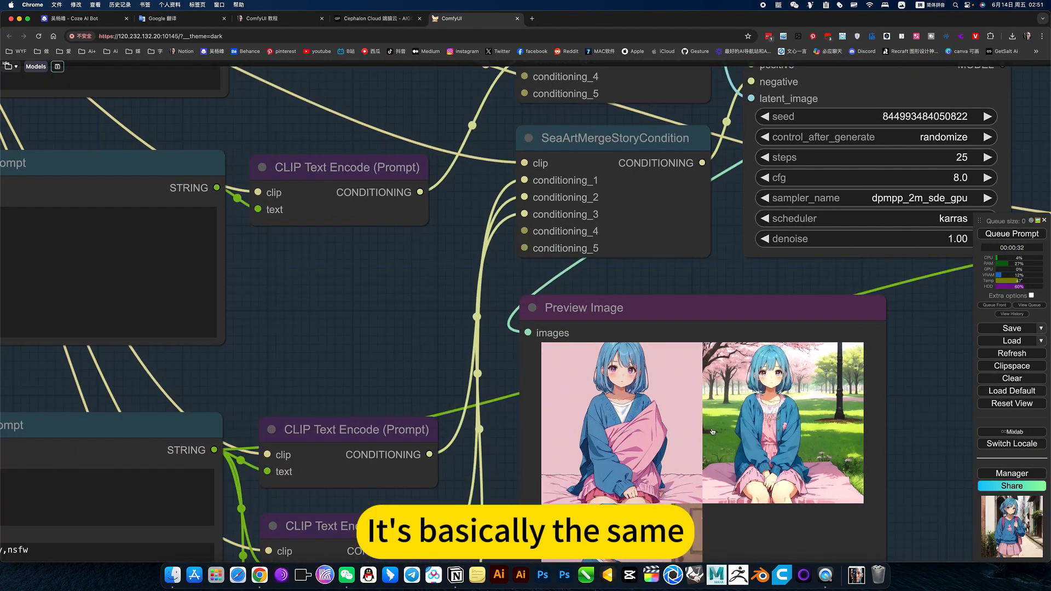
pyautogui.moveTo(393, 343); pyautogui.dragTo(391, 213)
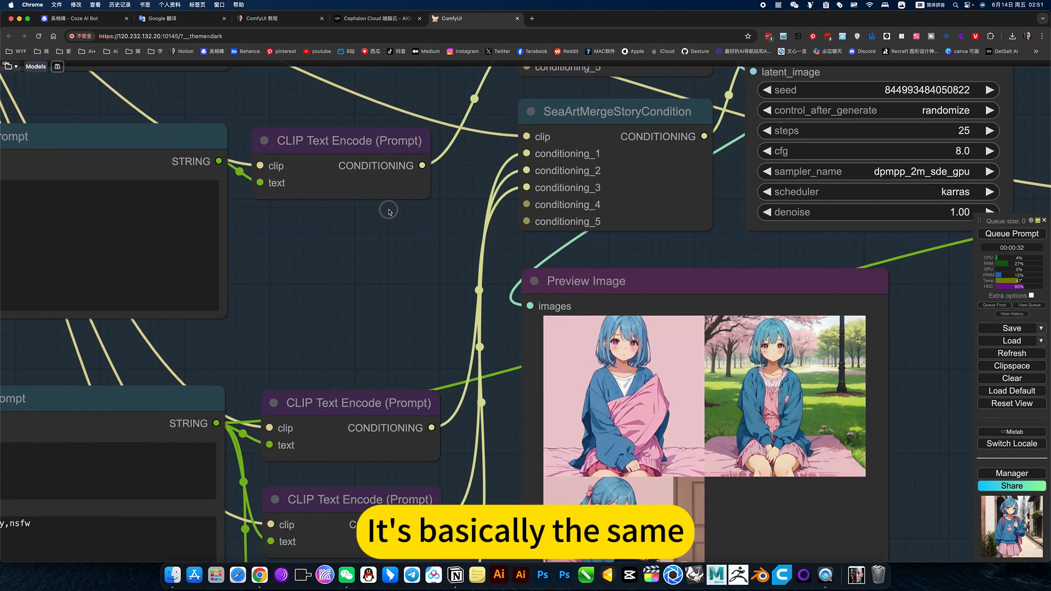
pyautogui.scroll(-5, 325, 182)
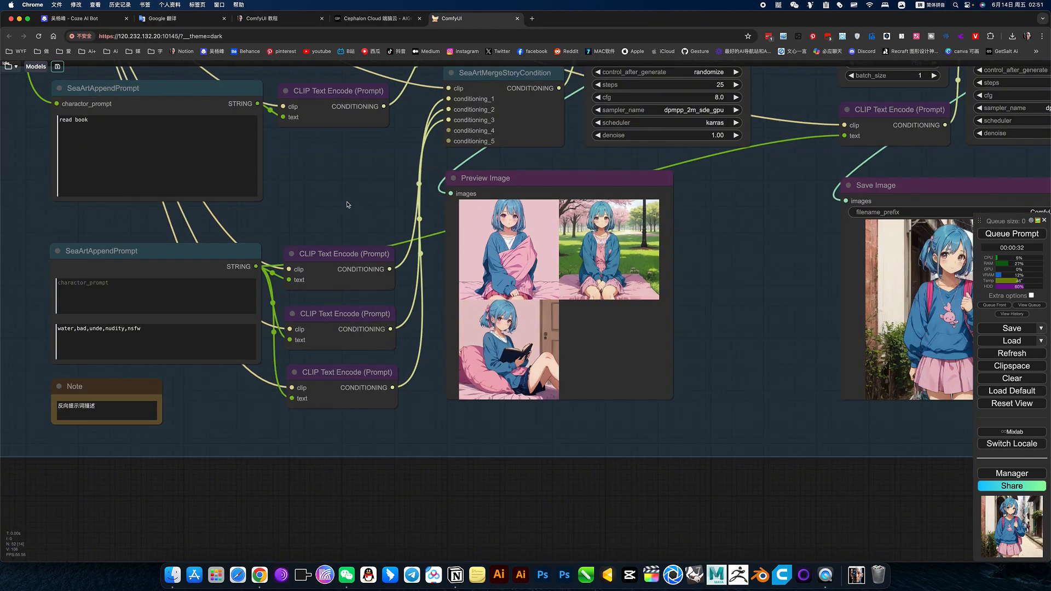
pyautogui.scroll(3, 352, 330)
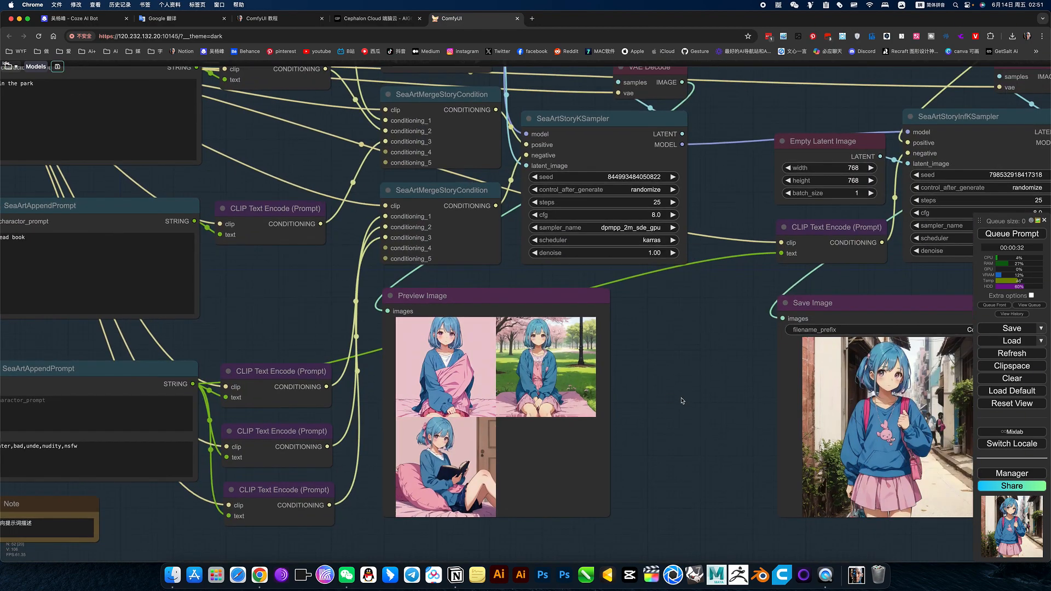
pyautogui.moveTo(667, 394); pyautogui.dragTo(614, 401)
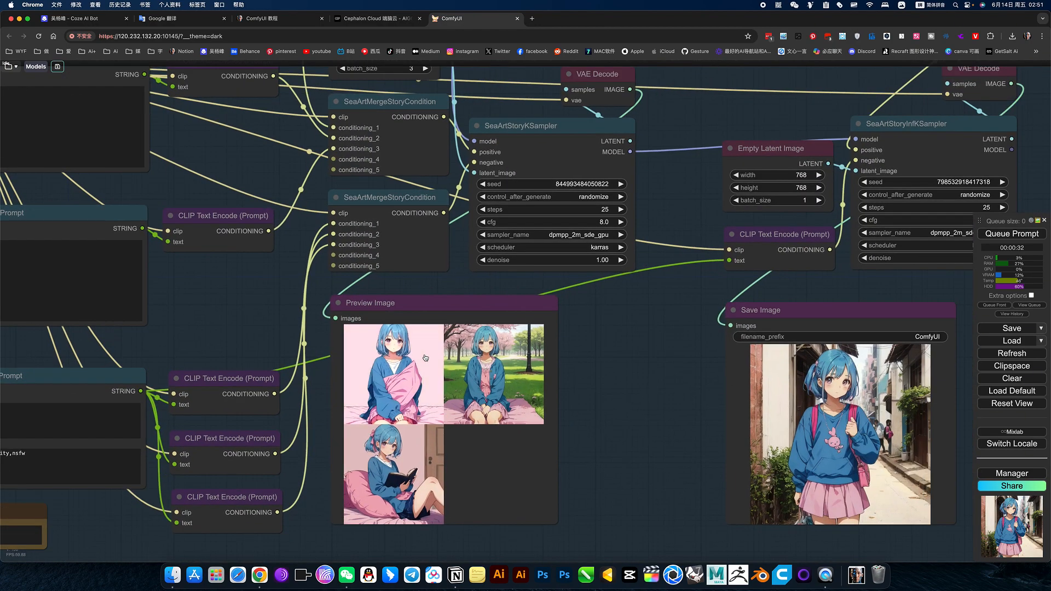
pyautogui.scroll(-5, 651, 370)
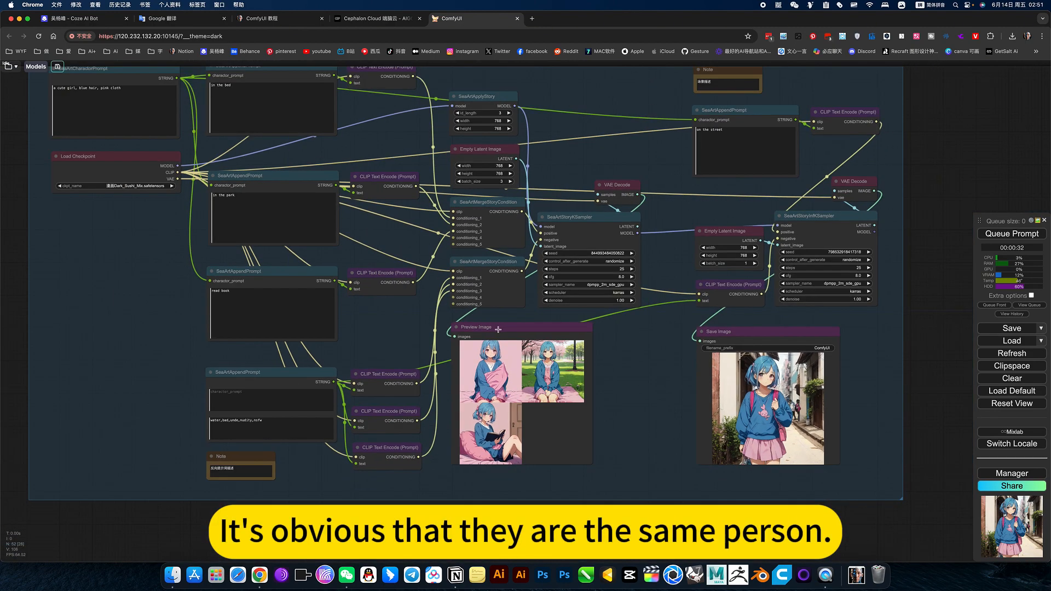
# Replace the character's "cute girl" description in SeaArtCharactorPrompt so the prompt reads "a old nam, blue hair, pink cloth".
pyautogui.moveTo(378, 319); pyautogui.dragTo(682, 432)
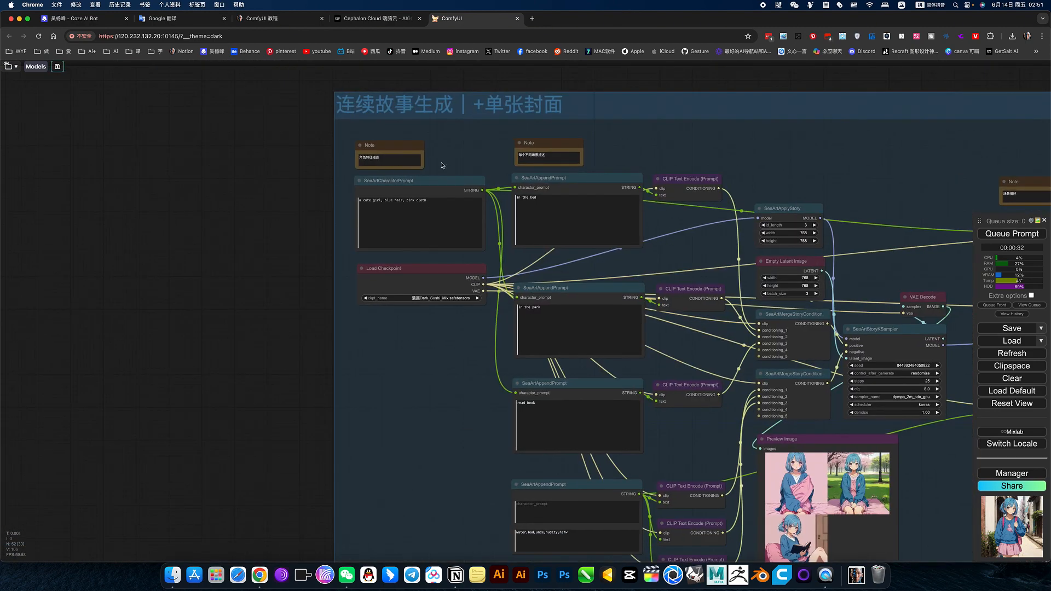
pyautogui.scroll(5, 443, 166)
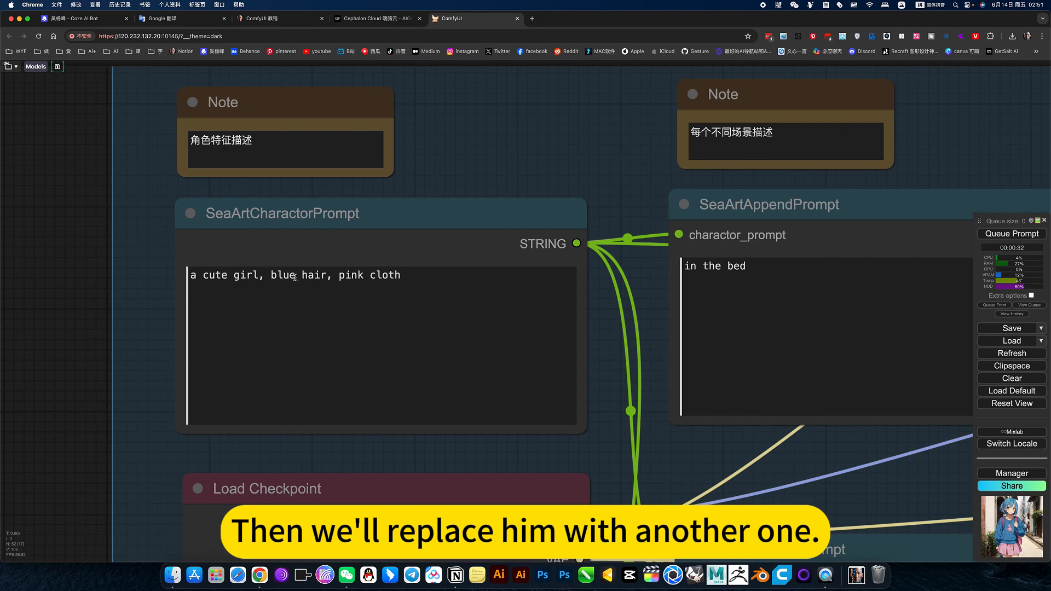
pyautogui.click(293, 277)
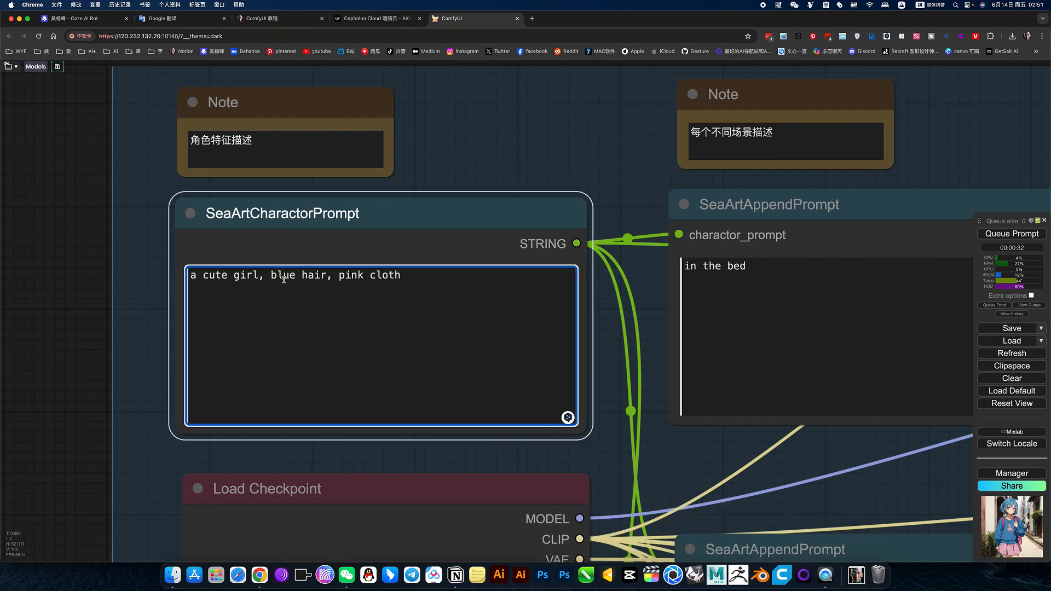
pyautogui.moveTo(257, 278); pyautogui.dragTo(206, 279)
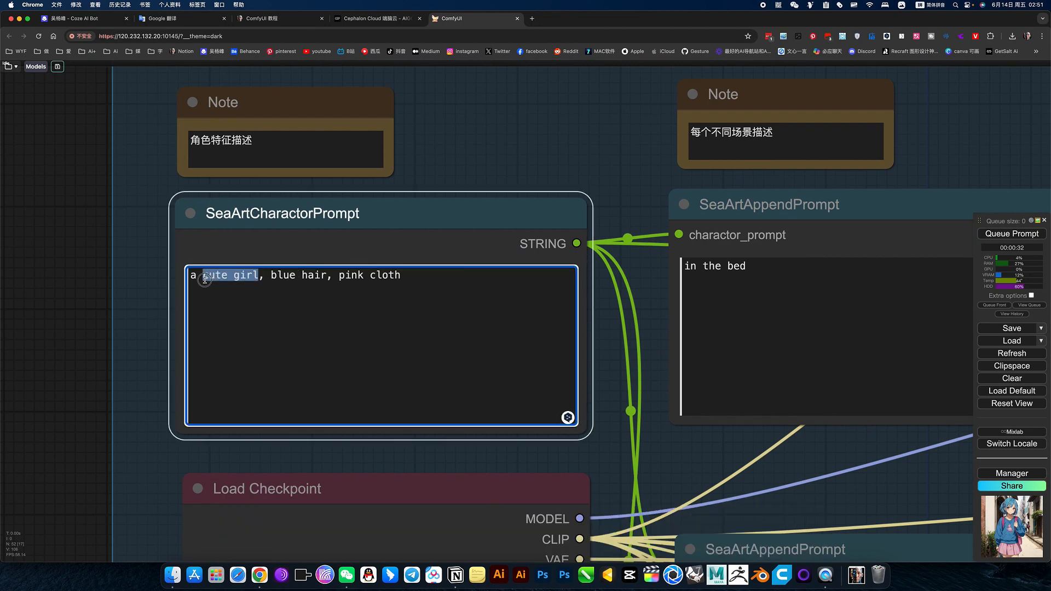
pyautogui.write('old')
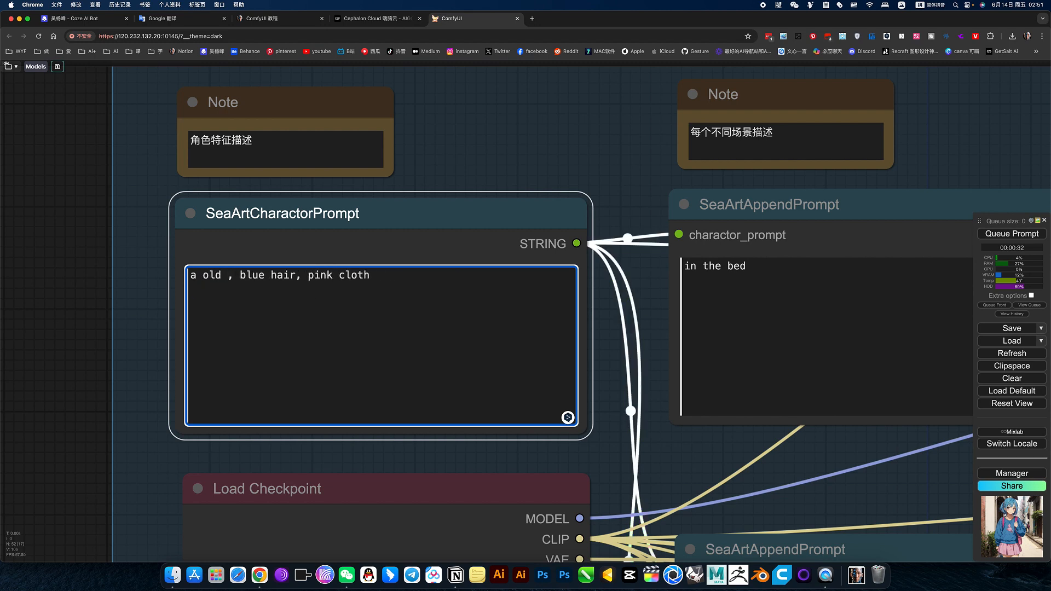
pyautogui.write(' nan')
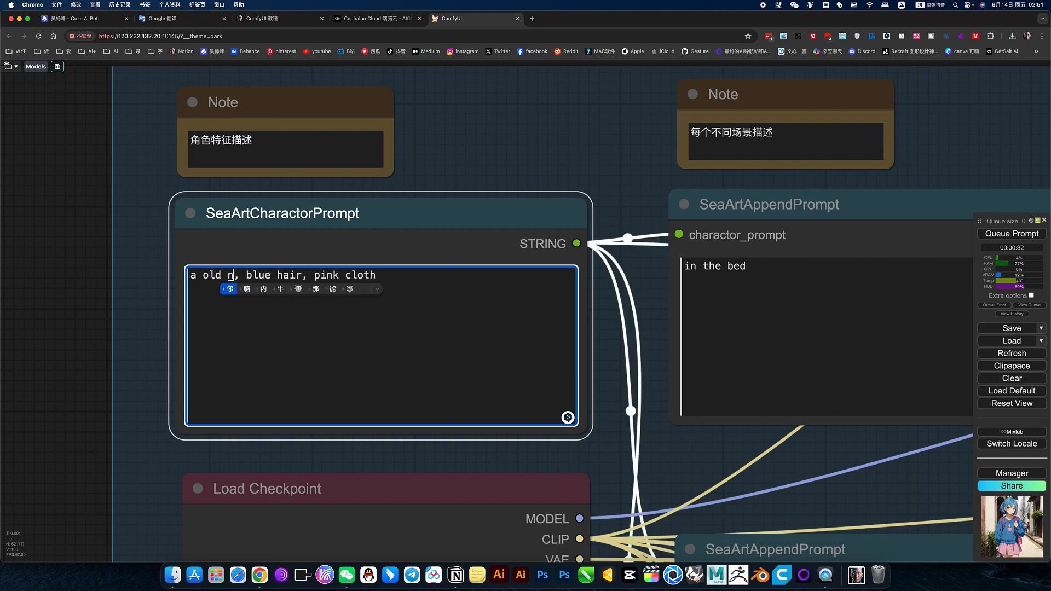
pyautogui.press('BackSpace')
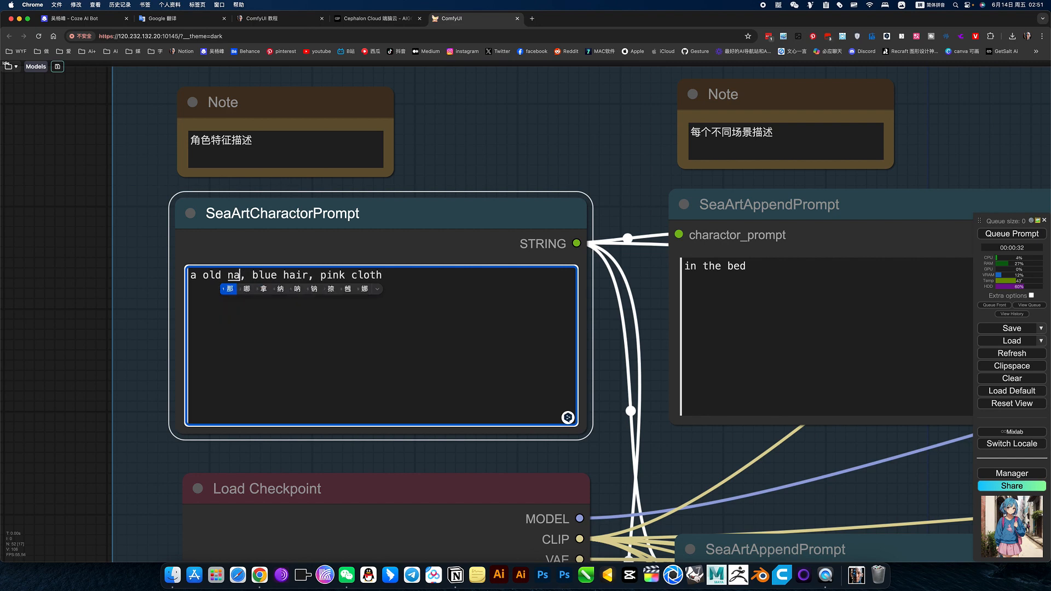
pyautogui.write('m')
pyautogui.press('Return')
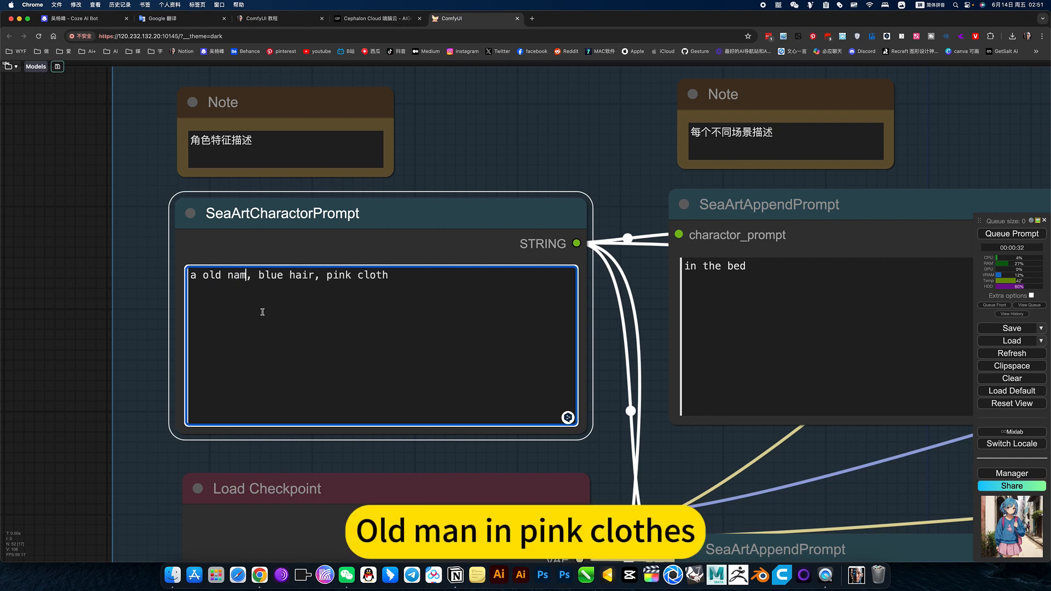
pyautogui.click(509, 178)
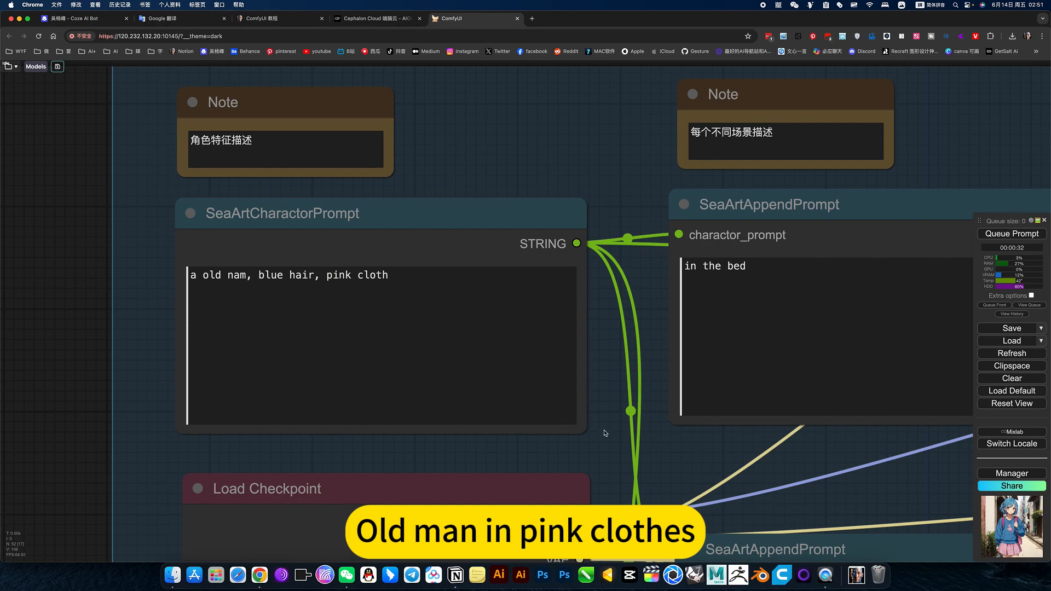
# Queue the workflow to generate the story images and cover with the new "old nam" character prompt.
pyautogui.scroll(-5, 605, 433)
pyautogui.moveTo(758, 444); pyautogui.dragTo(484, 237)
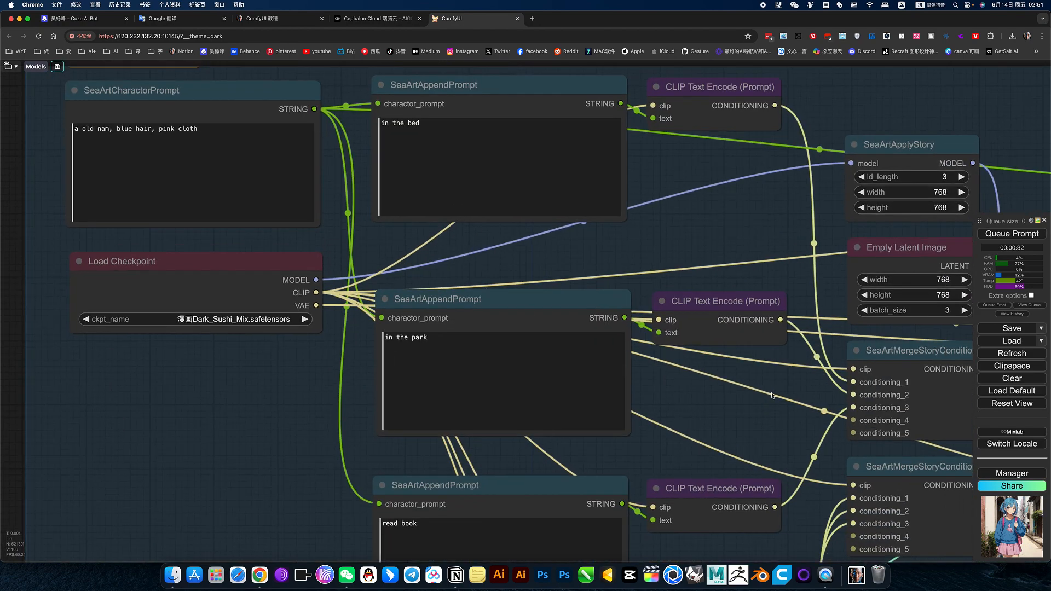
pyautogui.click(1018, 234)
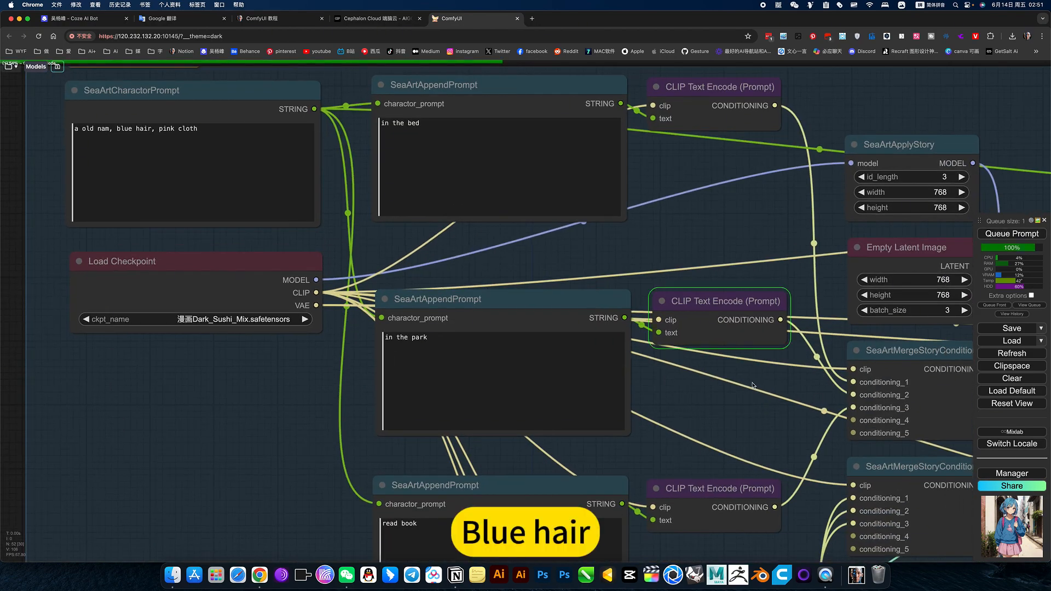
pyautogui.moveTo(751, 434); pyautogui.dragTo(598, 328)
pyautogui.scroll(-3, 599, 328)
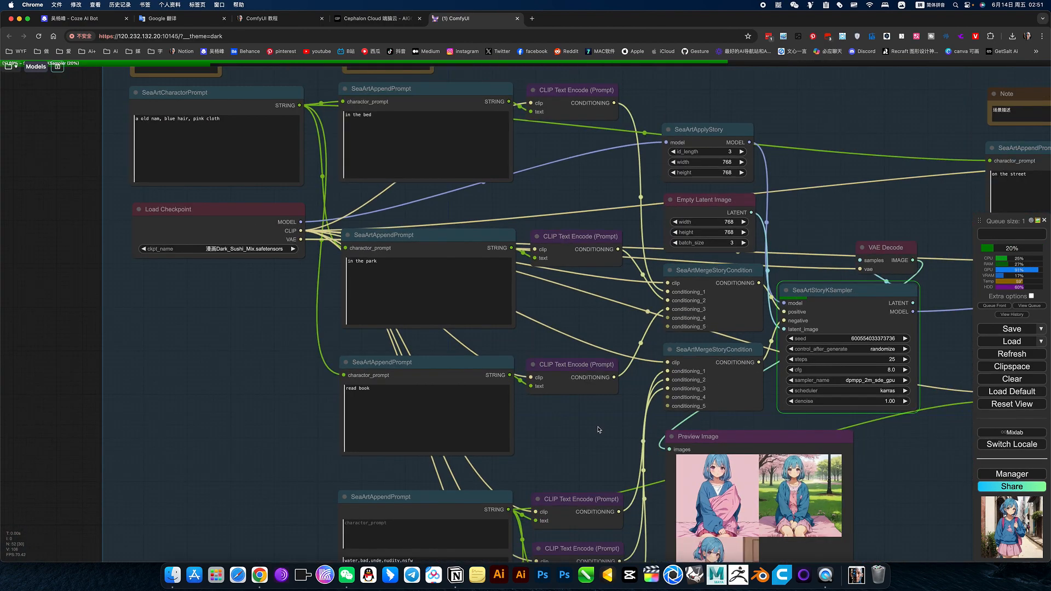
pyautogui.moveTo(587, 433); pyautogui.dragTo(585, 440)
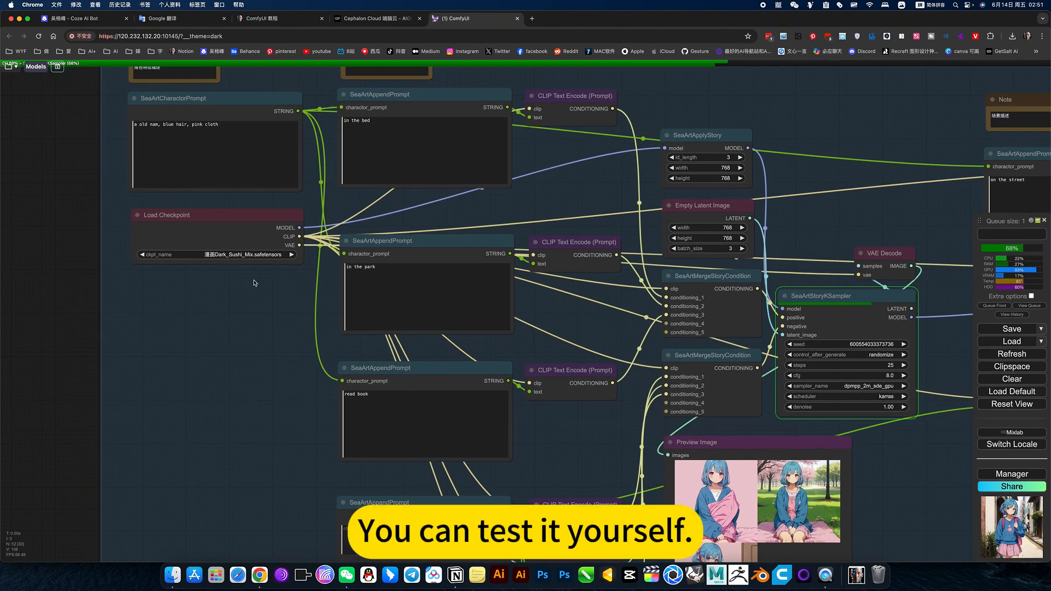
# Follow the progress through both samplers and check the character's consistency across the regenerated images in Preview Image.
pyautogui.scroll(-3, 248, 329)
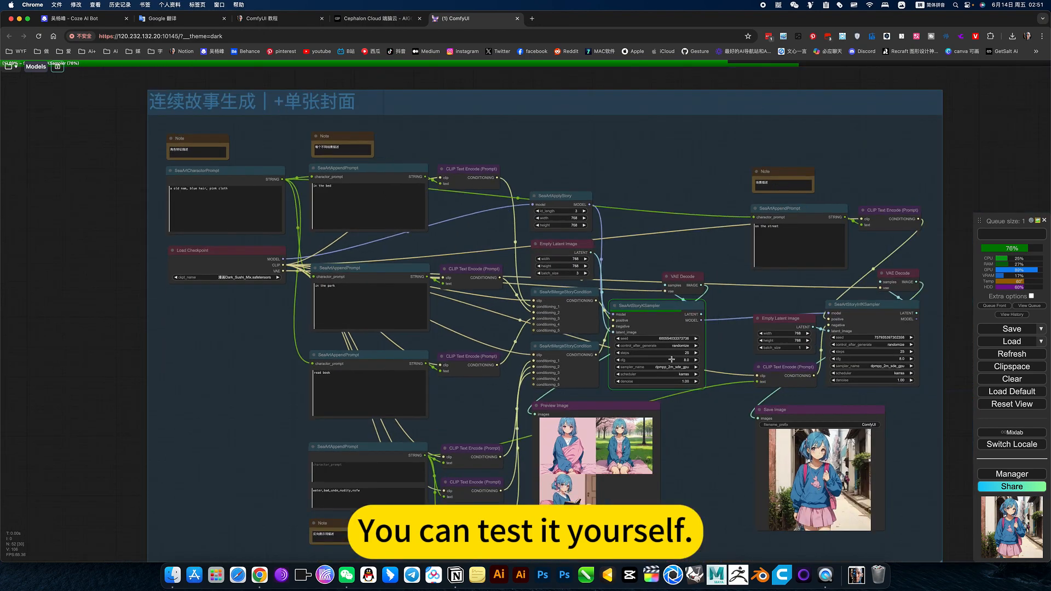
pyautogui.scroll(2, 696, 414)
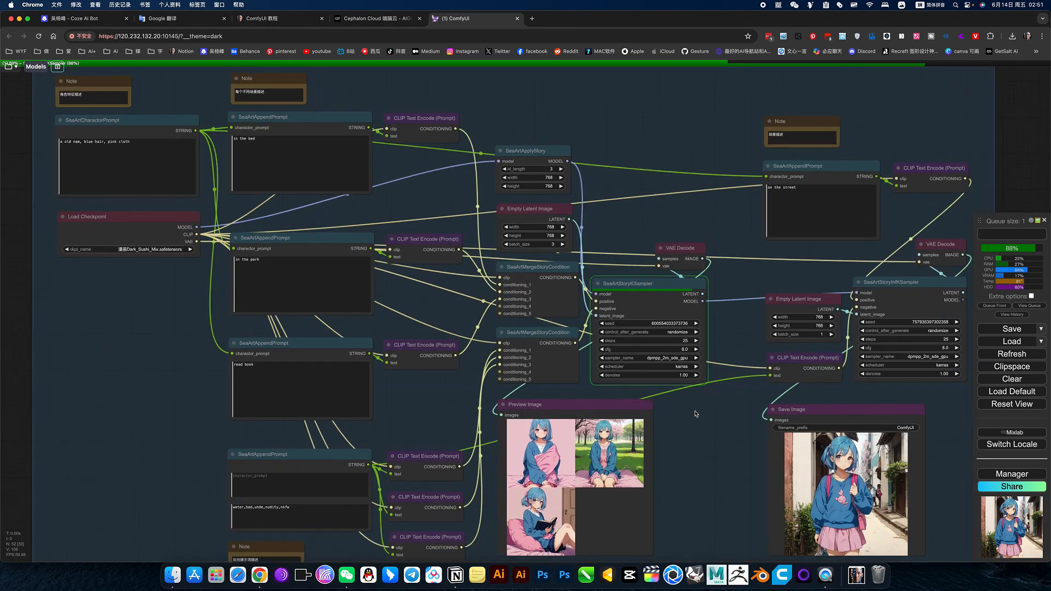
pyautogui.scroll(1, 696, 414)
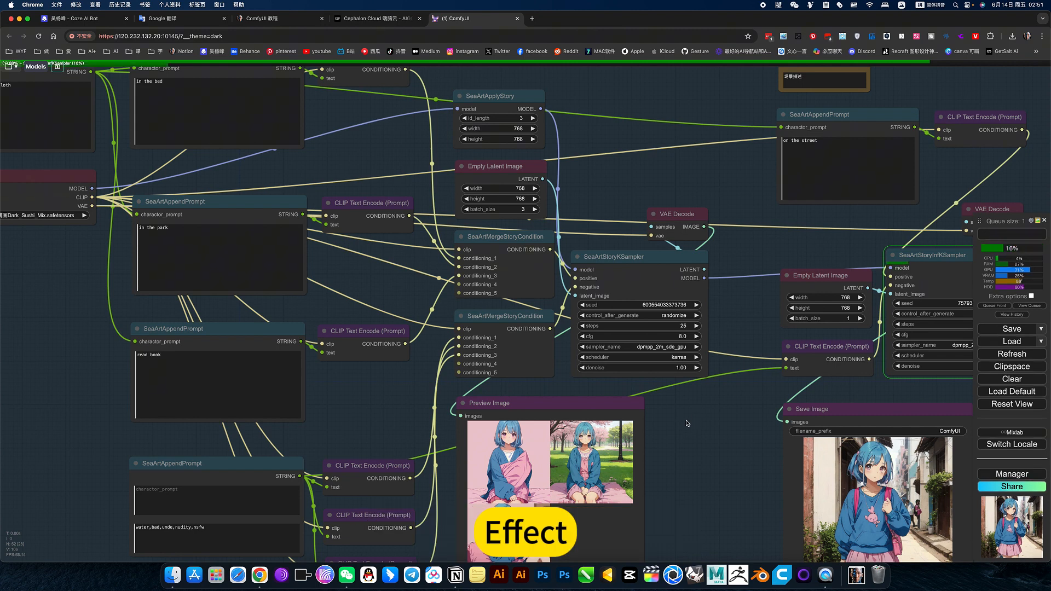
pyautogui.moveTo(687, 423); pyautogui.dragTo(771, 409)
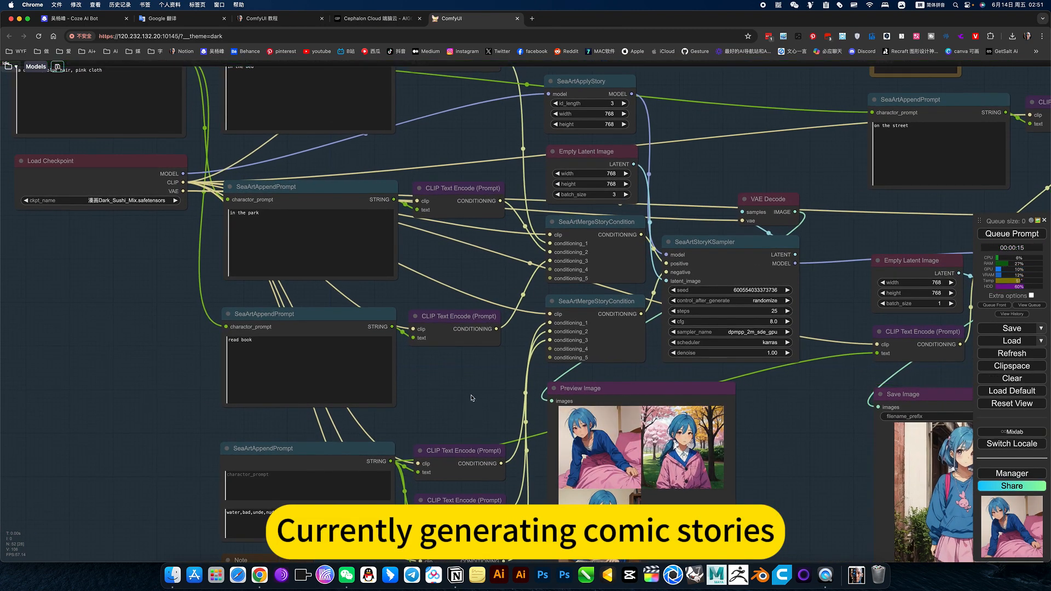
pyautogui.moveTo(472, 399); pyautogui.dragTo(557, 397)
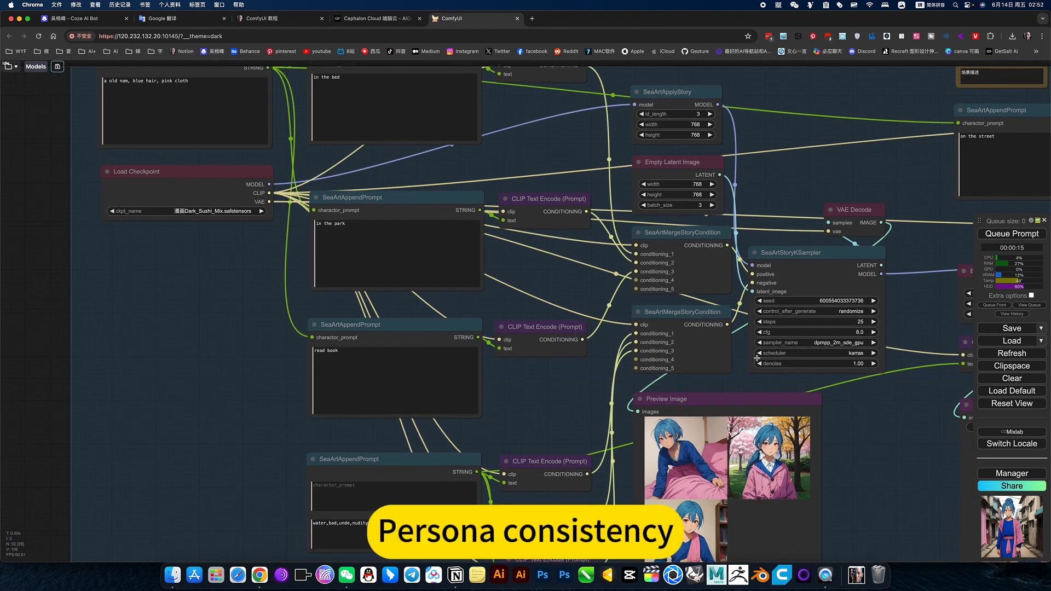
# Switch the Load Checkpoint model to epicrealism_pureEvolutionV5超现实主义.safetensors.
pyautogui.moveTo(854, 432); pyautogui.dragTo(765, 404)
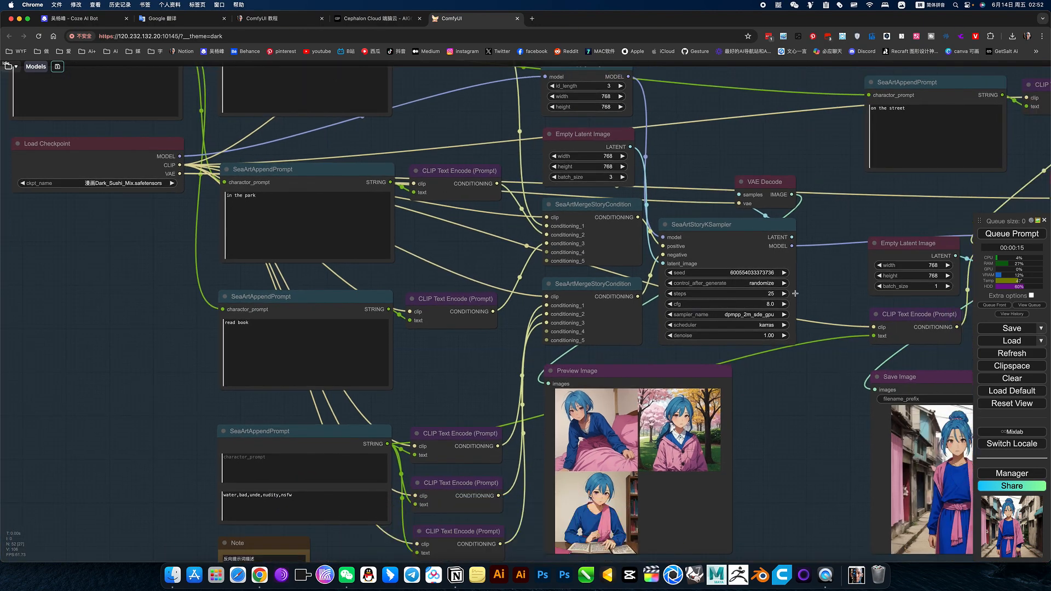
pyautogui.moveTo(441, 360); pyautogui.dragTo(425, 340)
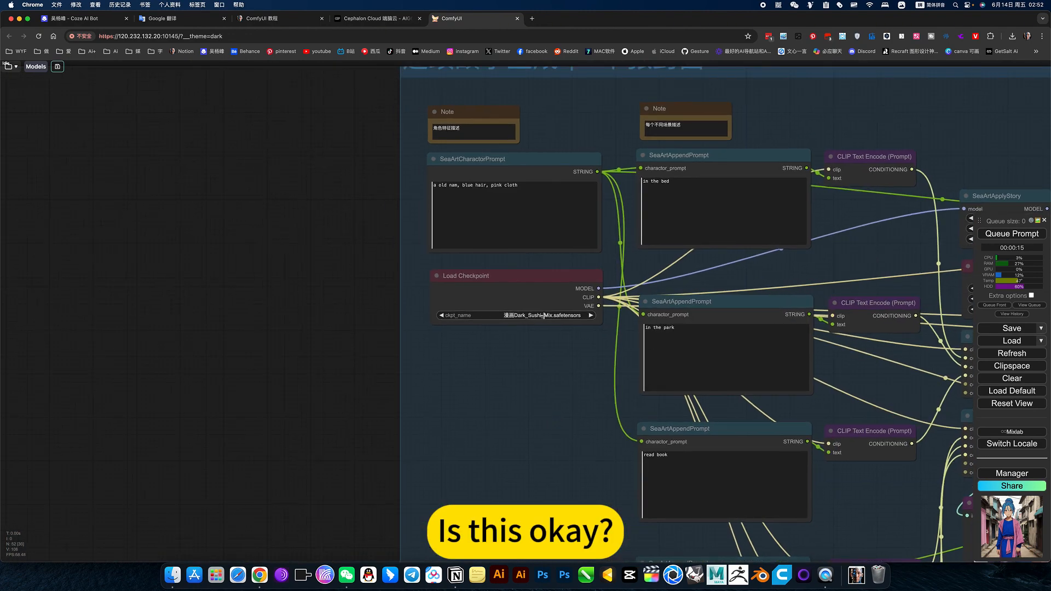
pyautogui.click(542, 316)
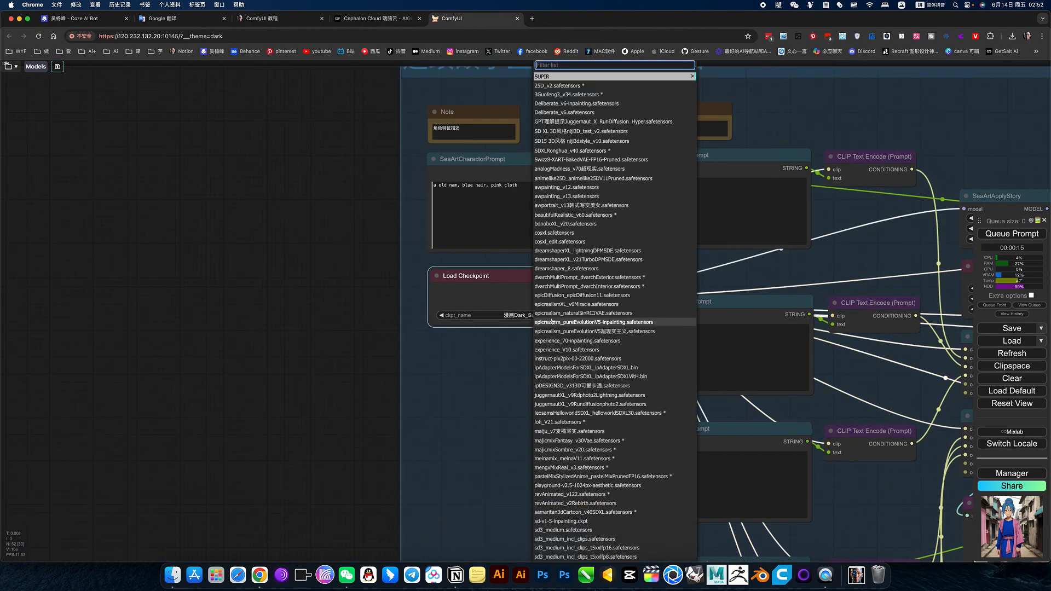
pyautogui.click(598, 332)
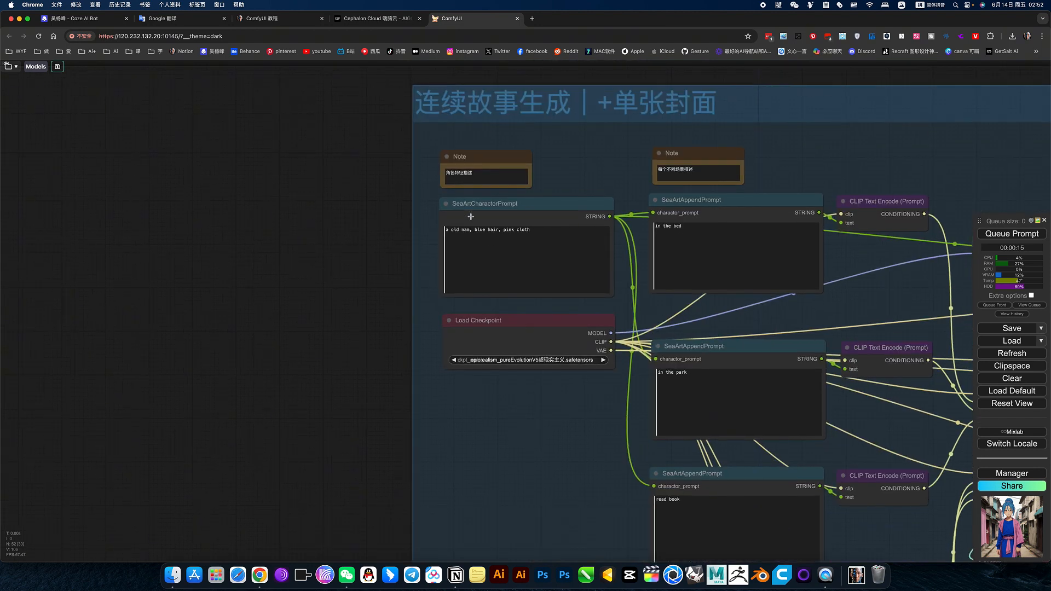
pyautogui.scroll(5, 437, 223)
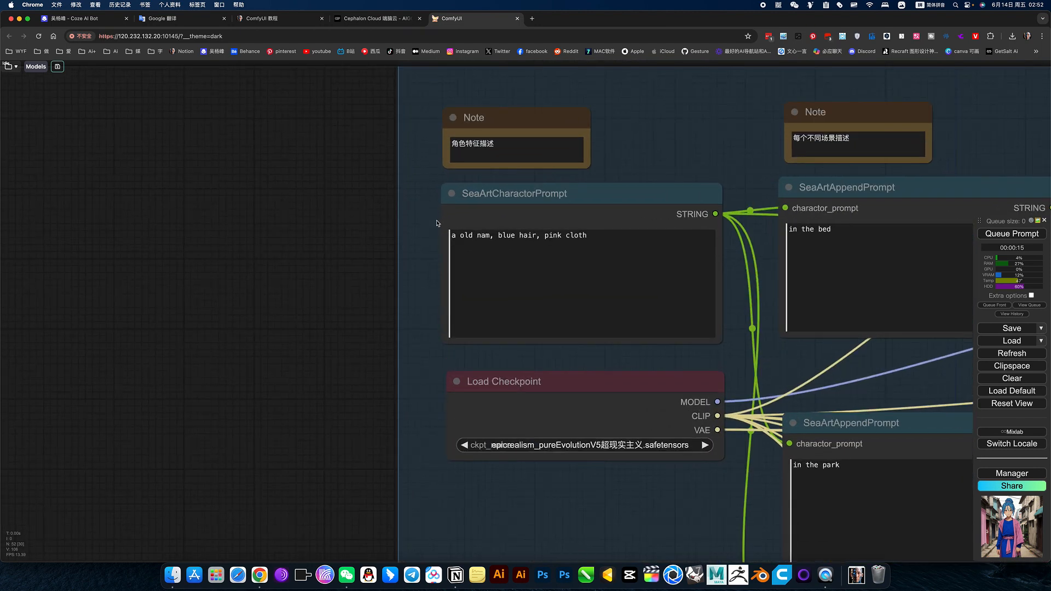
pyautogui.scroll(-4, 437, 223)
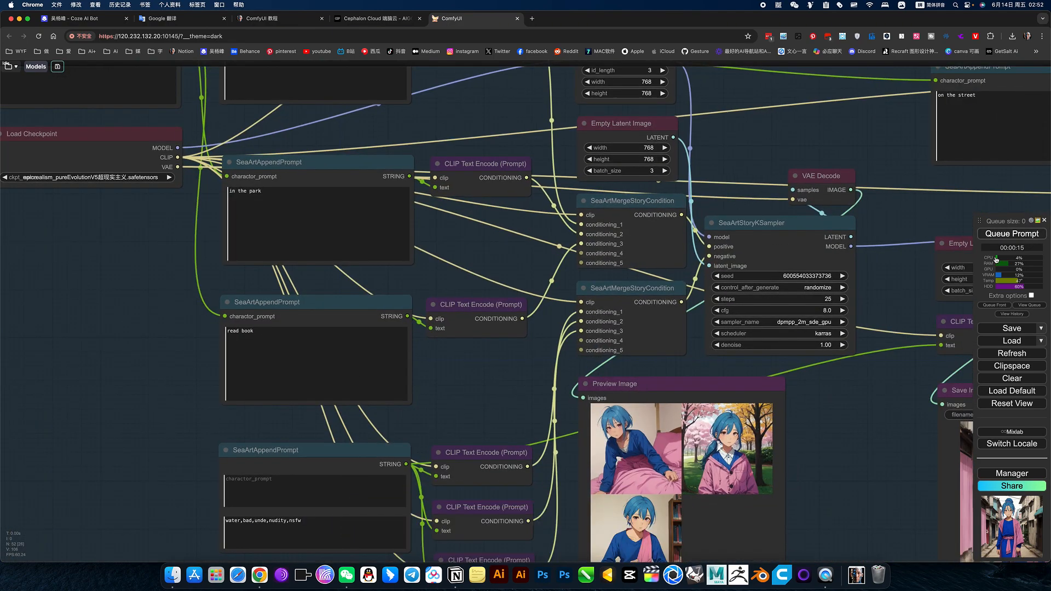
# Save the workflow under the name "Untitled".
pyautogui.scroll(1, 862, 385)
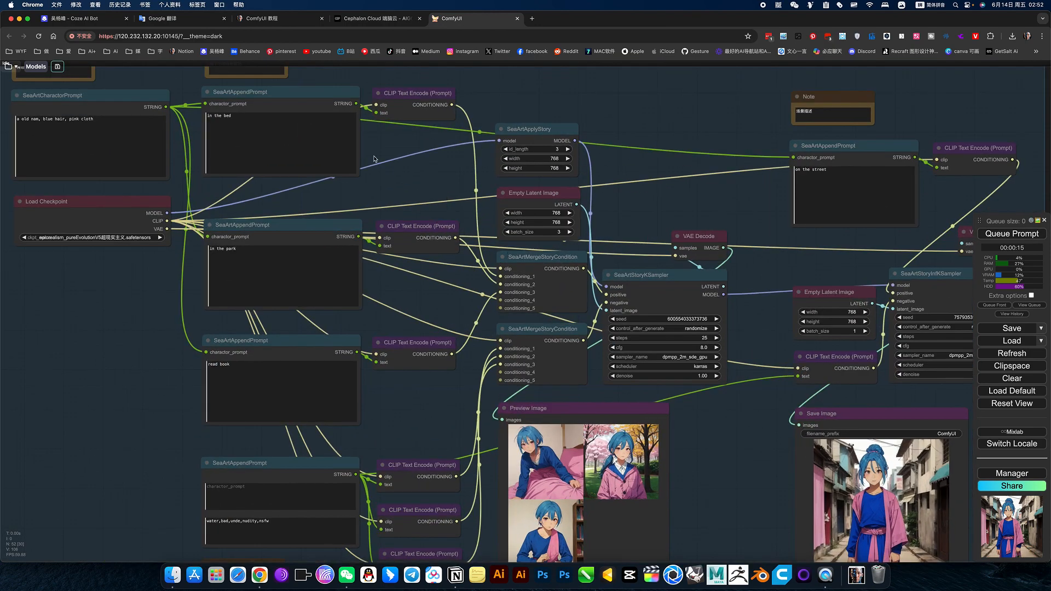
pyautogui.click(63, 69)
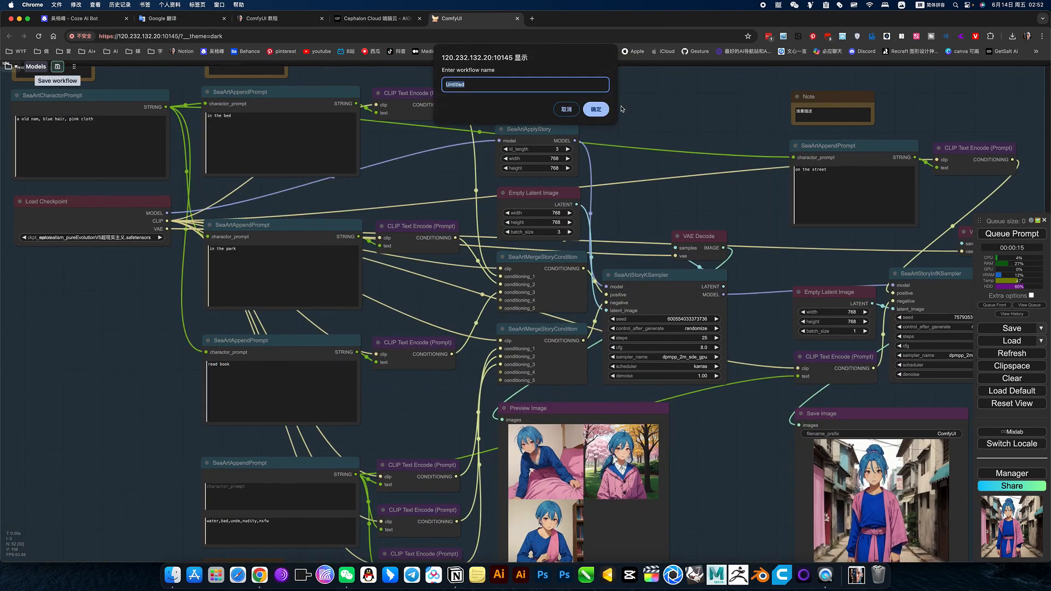
pyautogui.click(596, 109)
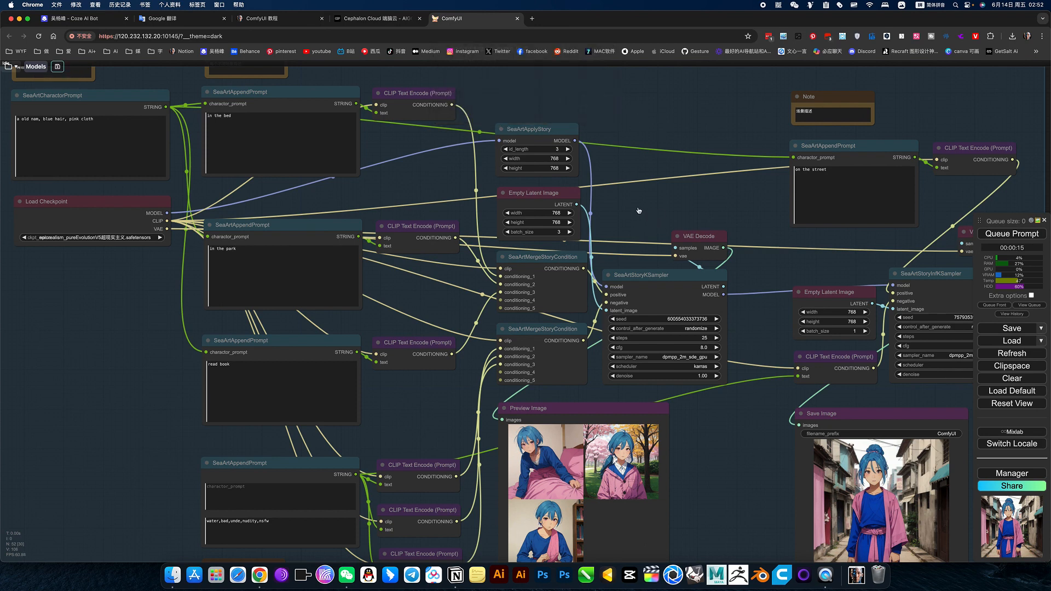
# Queue the workflow twice to regenerate the story images and cover with the epicrealism checkpoint.
pyautogui.scroll(-3, 638, 211)
pyautogui.moveTo(244, 286); pyautogui.dragTo(280, 317)
pyautogui.hotkey('ctrl', 'Return')
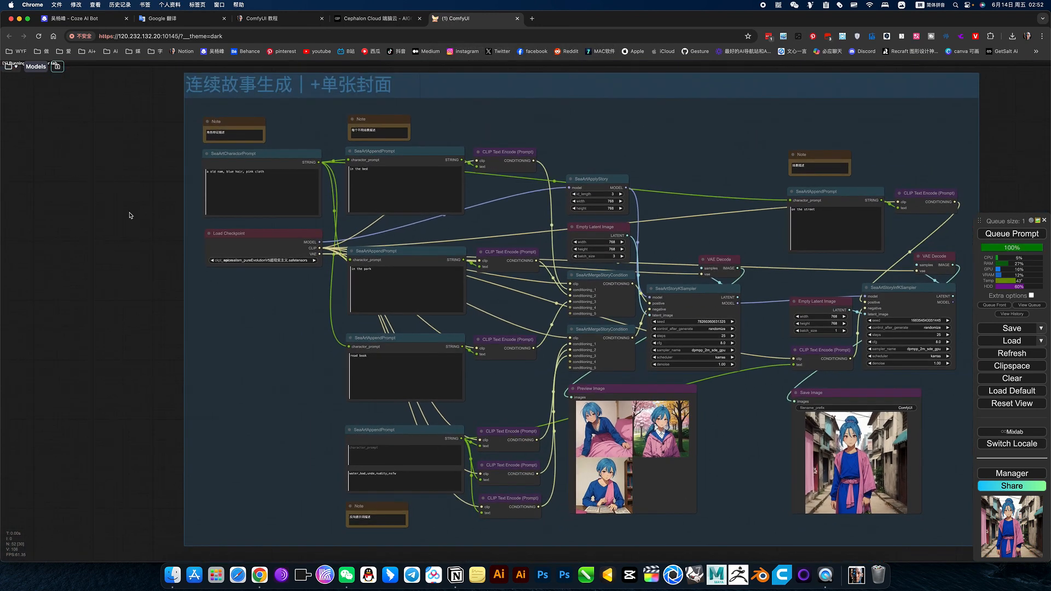
pyautogui.hotkey('ctrl', 'Return')
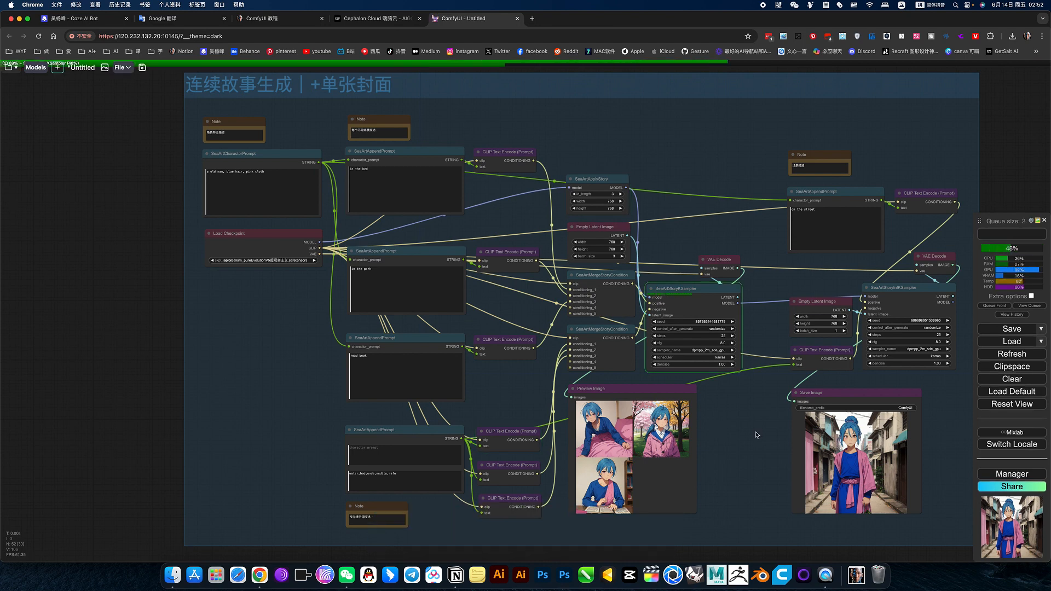
# Follow the sampling progress and check the face, hair and clothing consistency of the realistic story images in Preview Image and the cover in Save Image.
pyautogui.scroll(4, 721, 413)
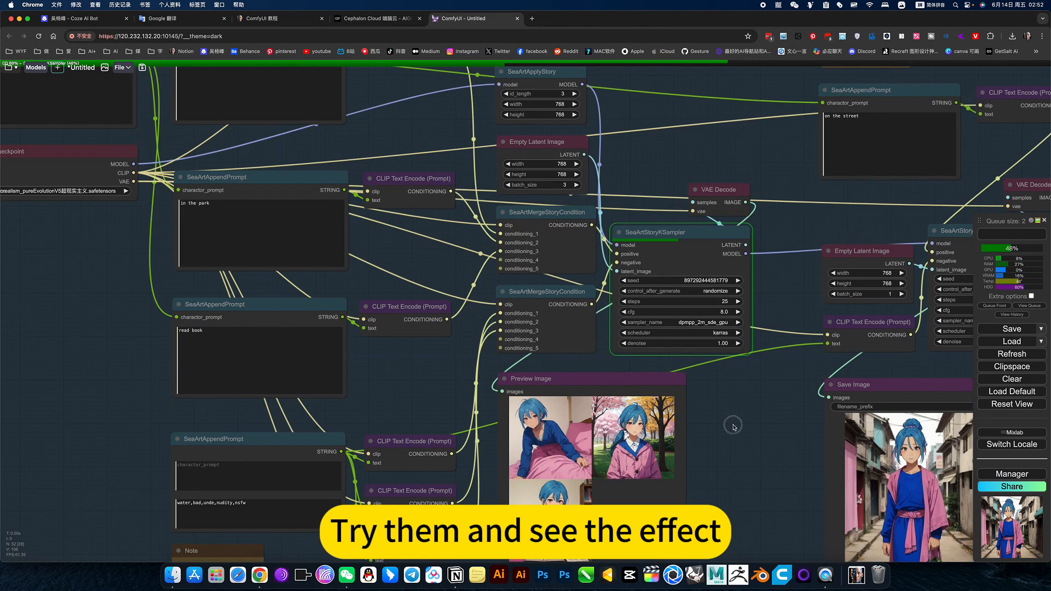
pyautogui.moveTo(734, 425); pyautogui.dragTo(719, 385)
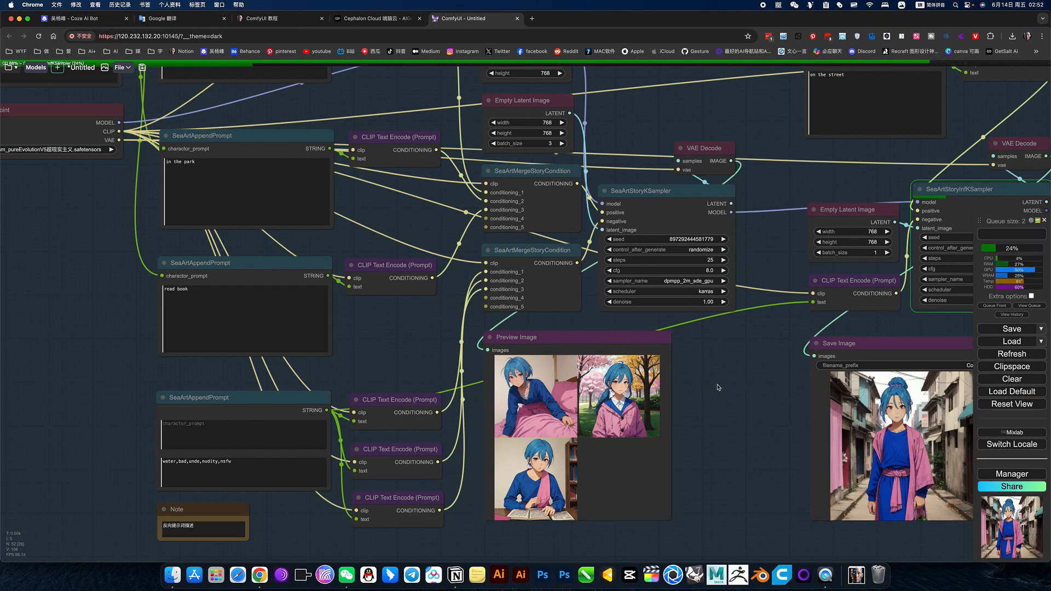
pyautogui.moveTo(709, 393); pyautogui.dragTo(758, 378)
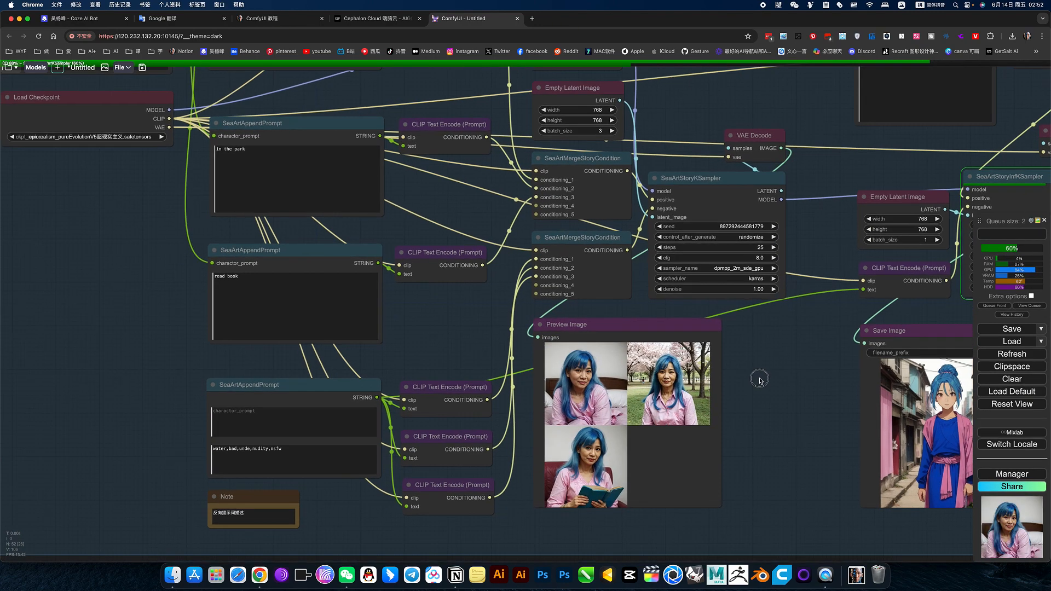
pyautogui.scroll(5, 647, 414)
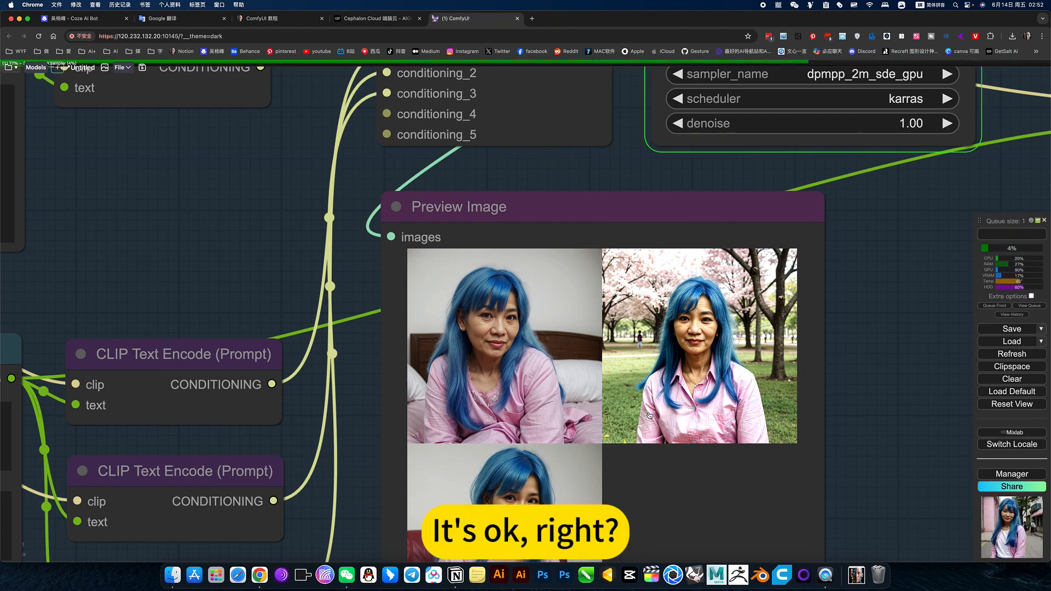
pyautogui.moveTo(849, 419); pyautogui.dragTo(862, 356)
pyautogui.scroll(-5, 863, 359)
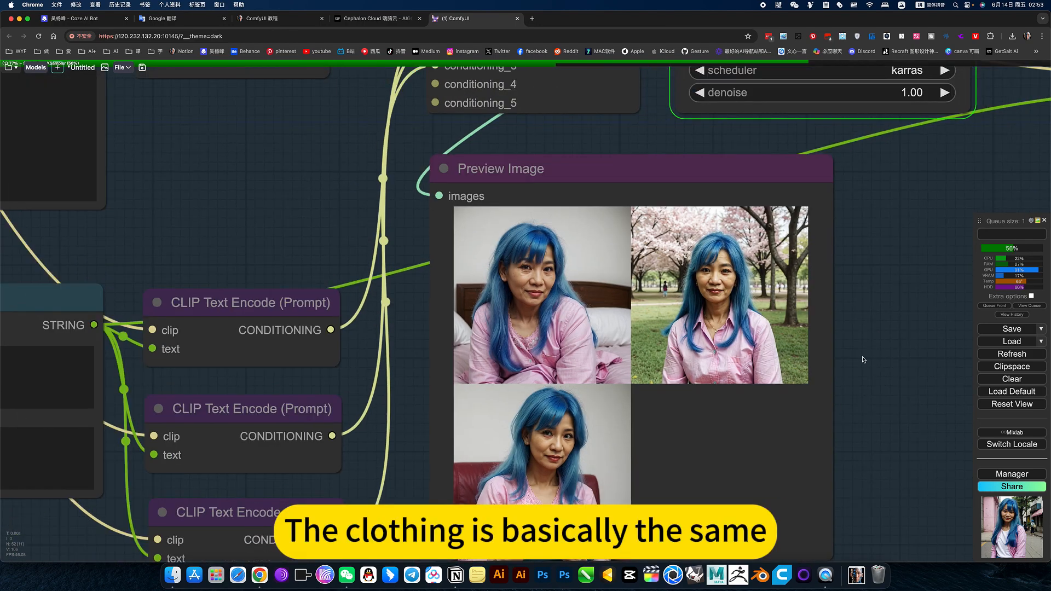
pyautogui.scroll(-5, 794, 416)
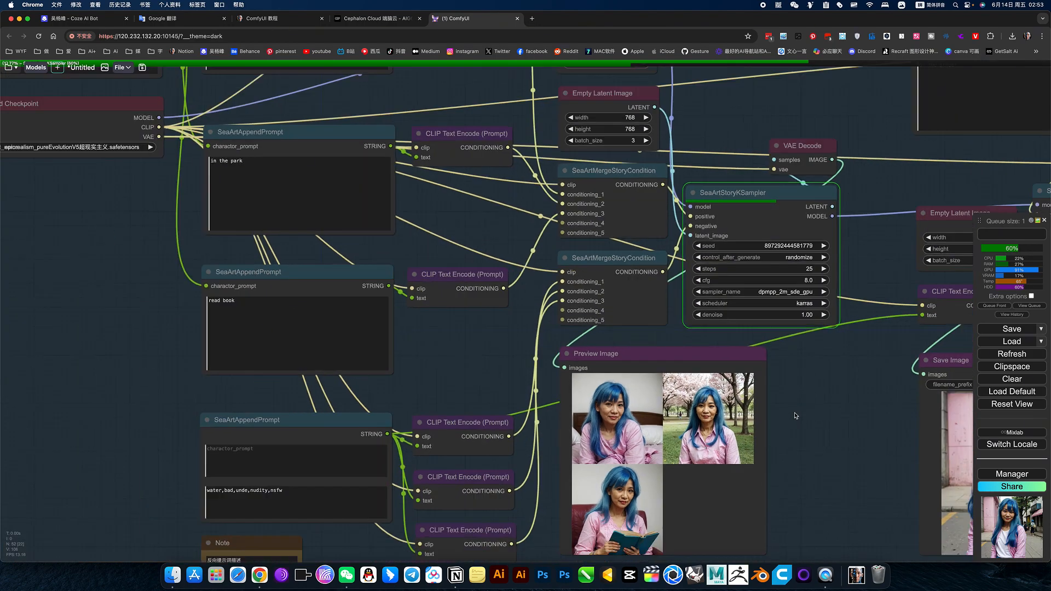
pyautogui.scroll(-5, 771, 466)
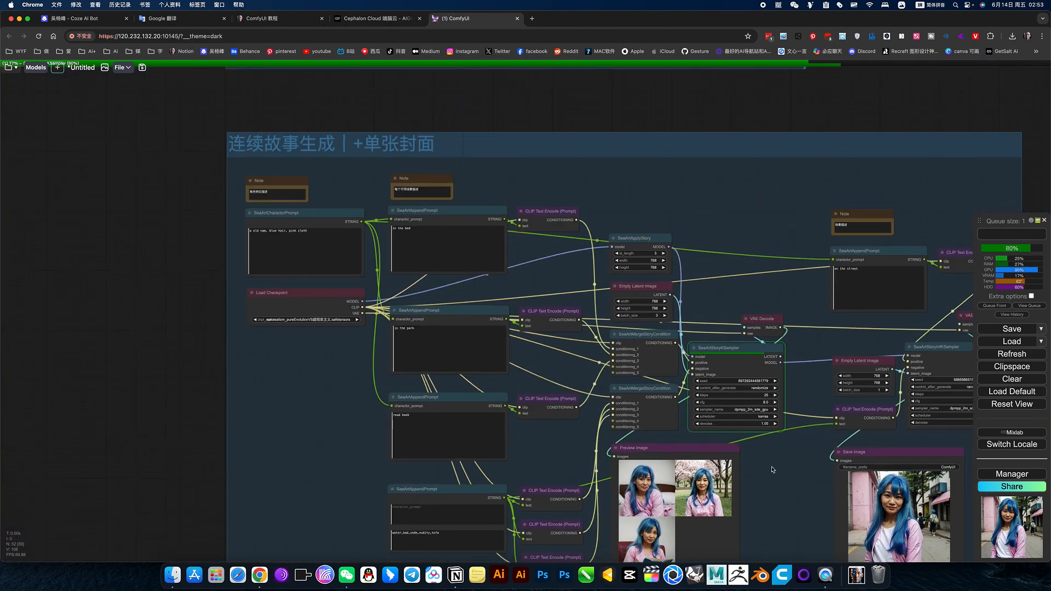
pyautogui.scroll(2, 754, 445)
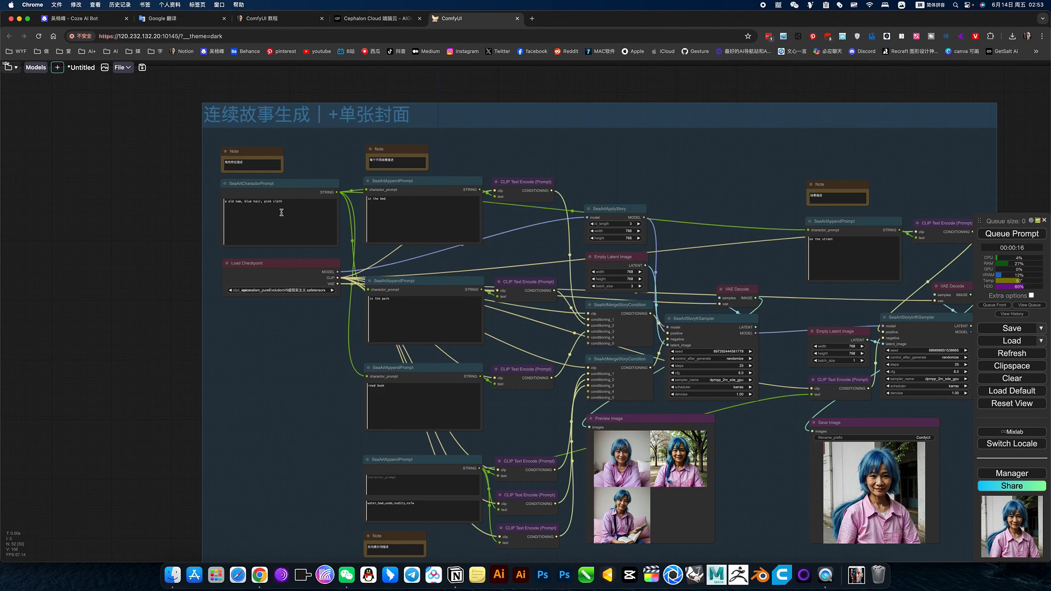
# Correct "nam" to "man" in SeaArtCharactorPrompt so the prompt reads "a old man, blue hair, pink cloth".
pyautogui.scroll(8, 207, 203)
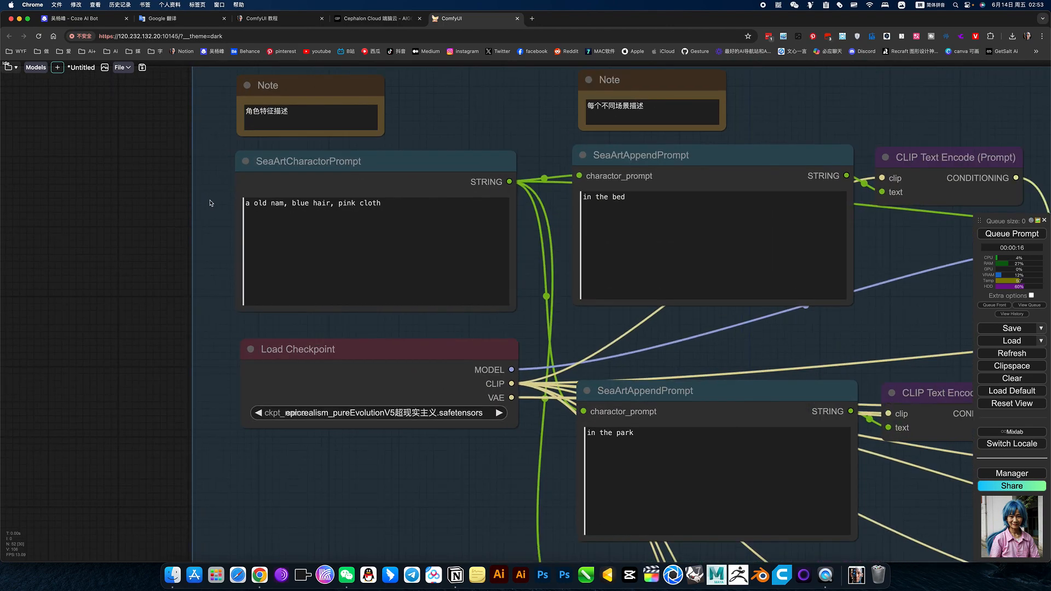
pyautogui.scroll(-5, 211, 202)
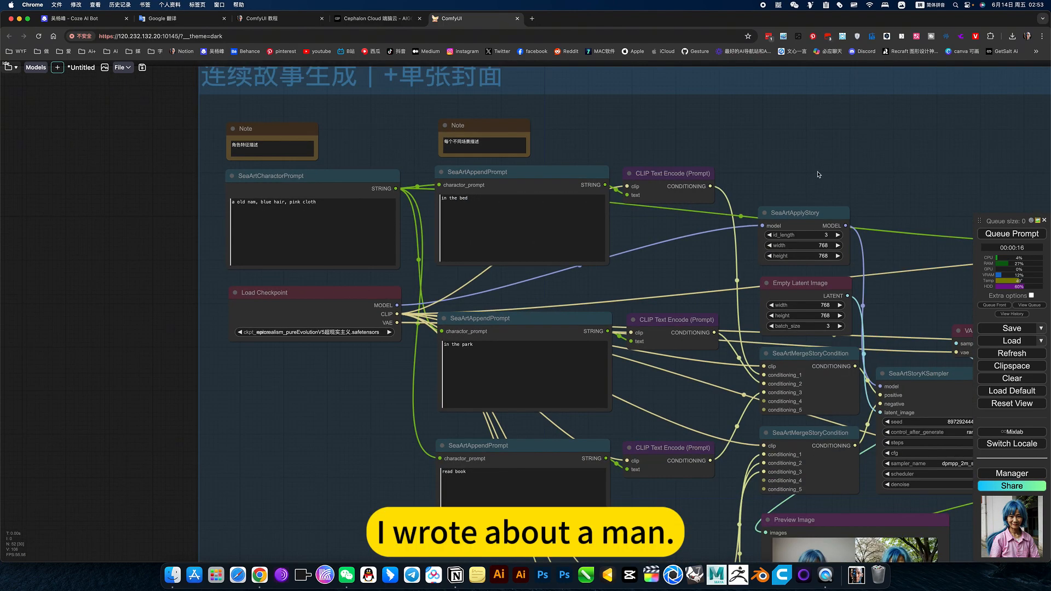
pyautogui.moveTo(817, 173); pyautogui.dragTo(291, 198)
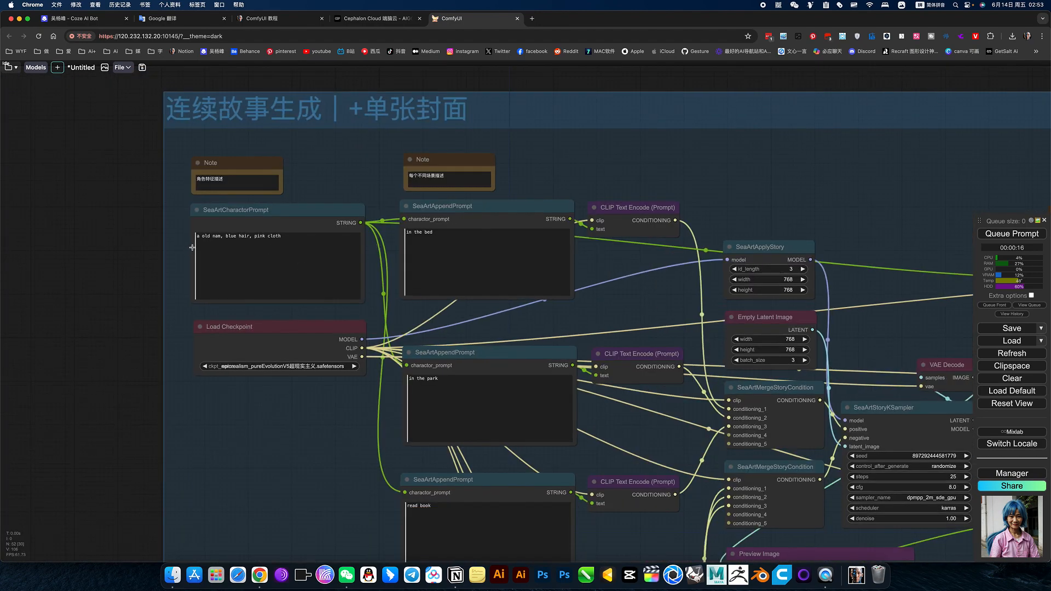
pyautogui.scroll(5, 192, 248)
pyautogui.doubleClick(227, 230)
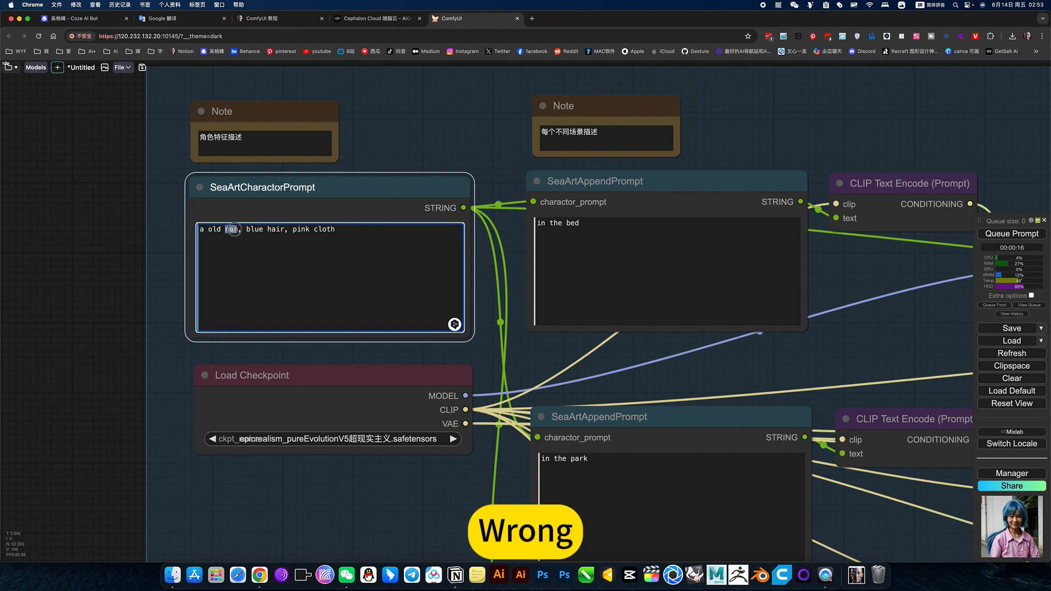
pyautogui.write('man')
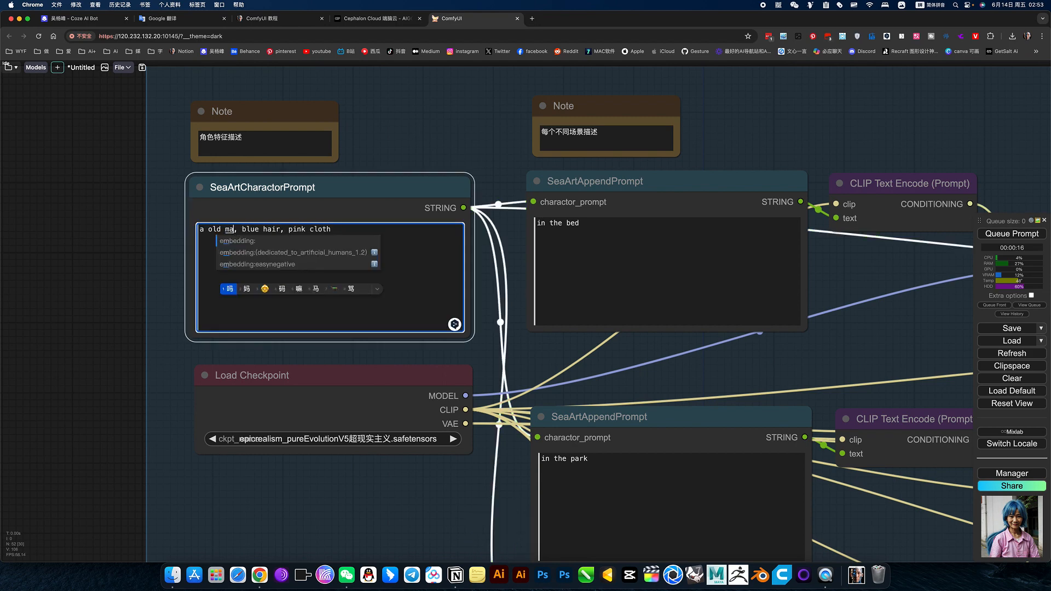
pyautogui.press('Return')
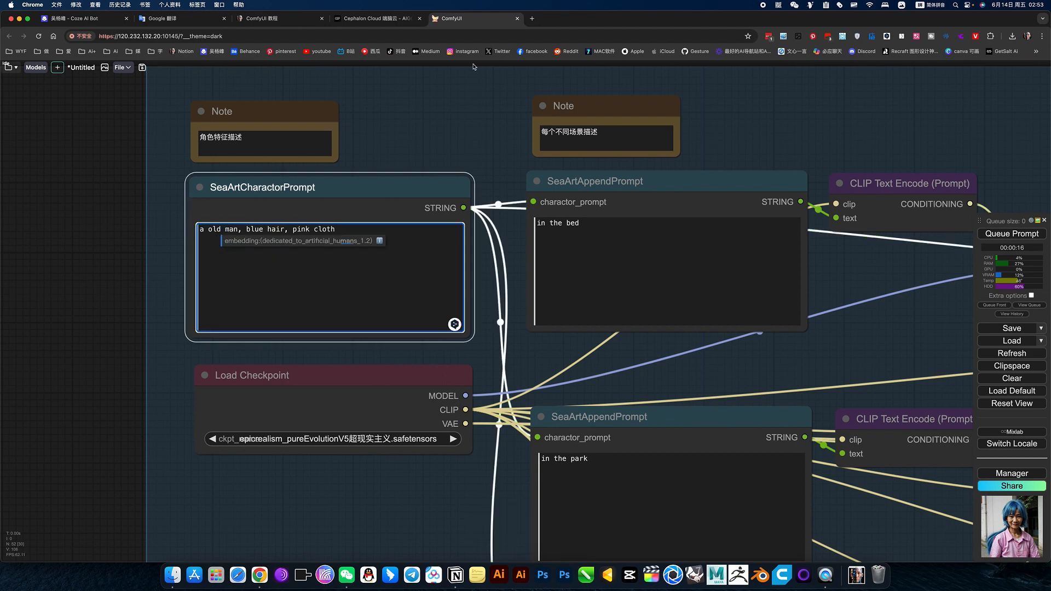
pyautogui.click(502, 143)
# Queue the workflow to regenerate the story images and cover with the corrected "old man" character prompt.
pyautogui.click(1038, 234)
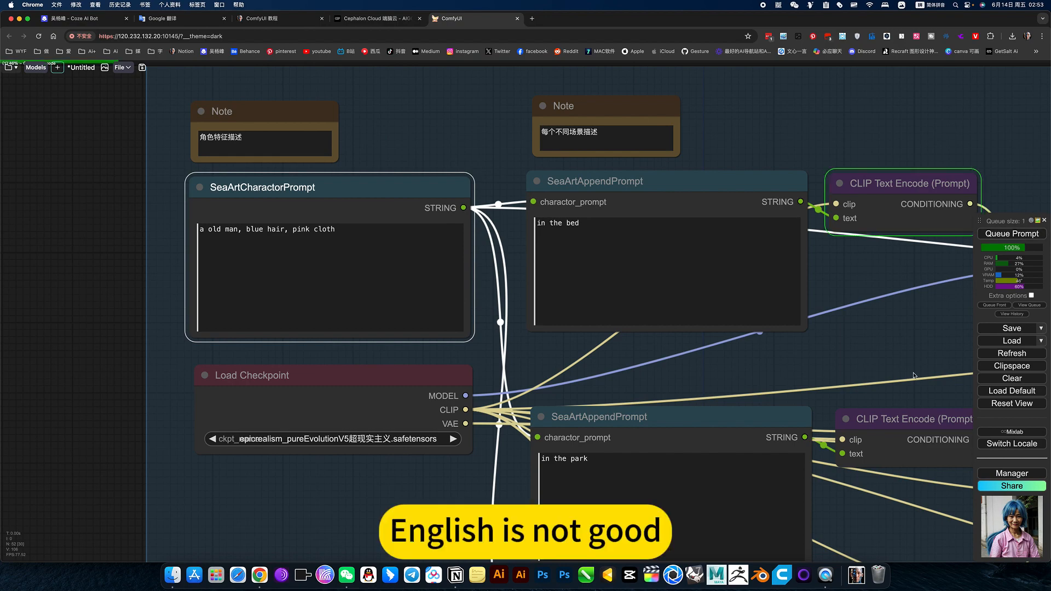
pyautogui.moveTo(901, 348); pyautogui.dragTo(707, 256)
pyautogui.scroll(-4, 707, 257)
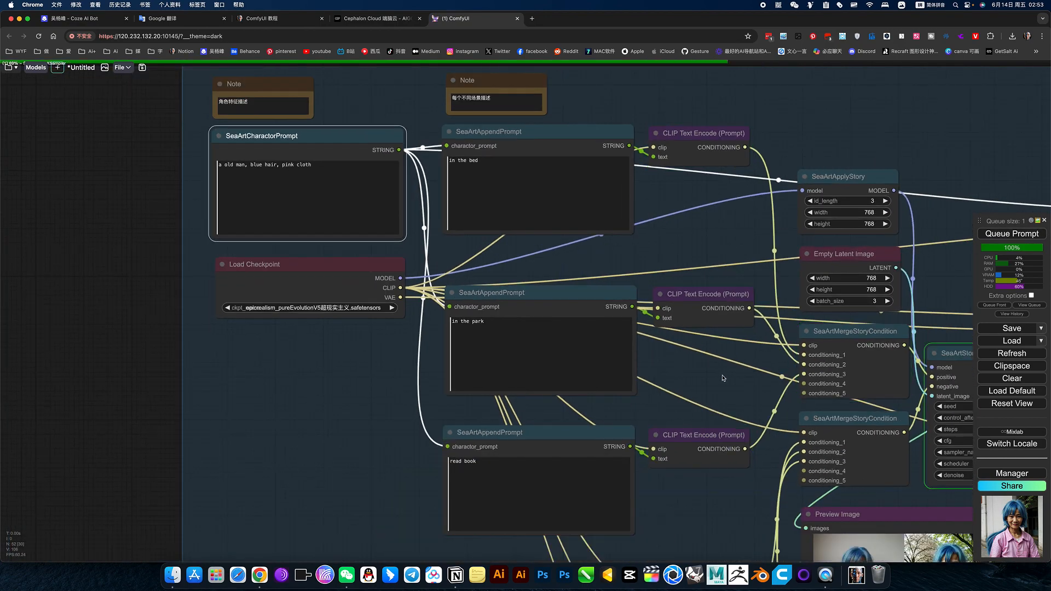
pyautogui.moveTo(720, 377); pyautogui.dragTo(599, 305)
pyautogui.scroll(-4, 600, 305)
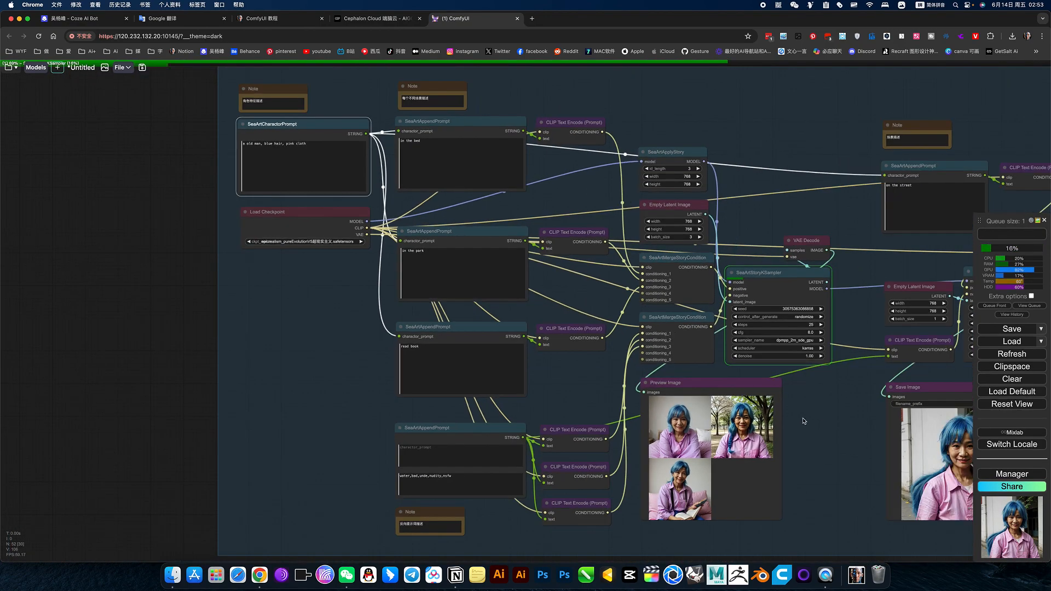
pyautogui.moveTo(821, 426); pyautogui.dragTo(793, 425)
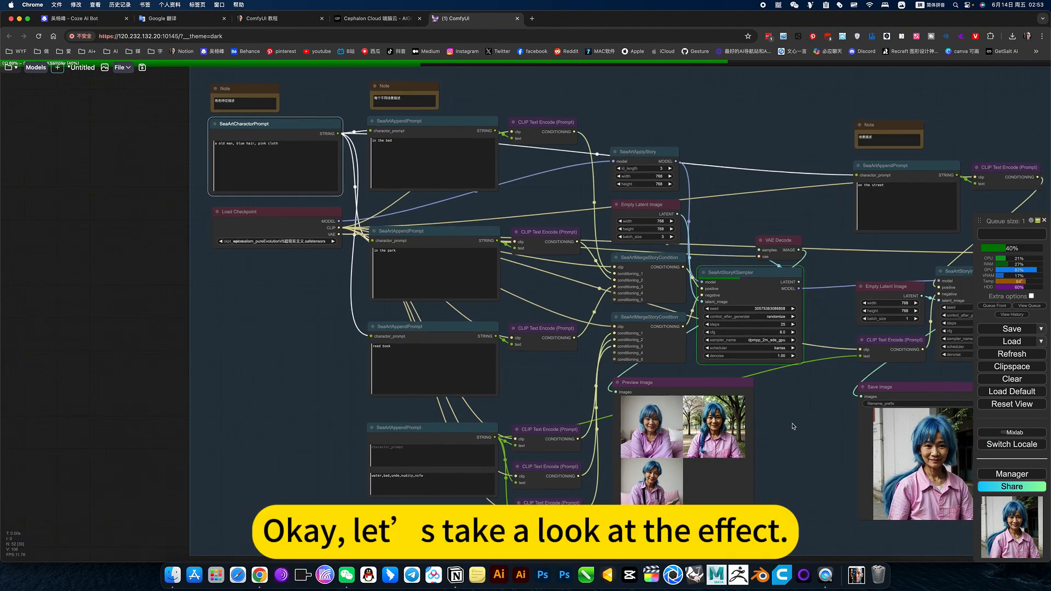
# Examine the regenerated old man images in Preview Image for consistent character features and compare them with the cover in Save Image.
pyautogui.scroll(5, 795, 422)
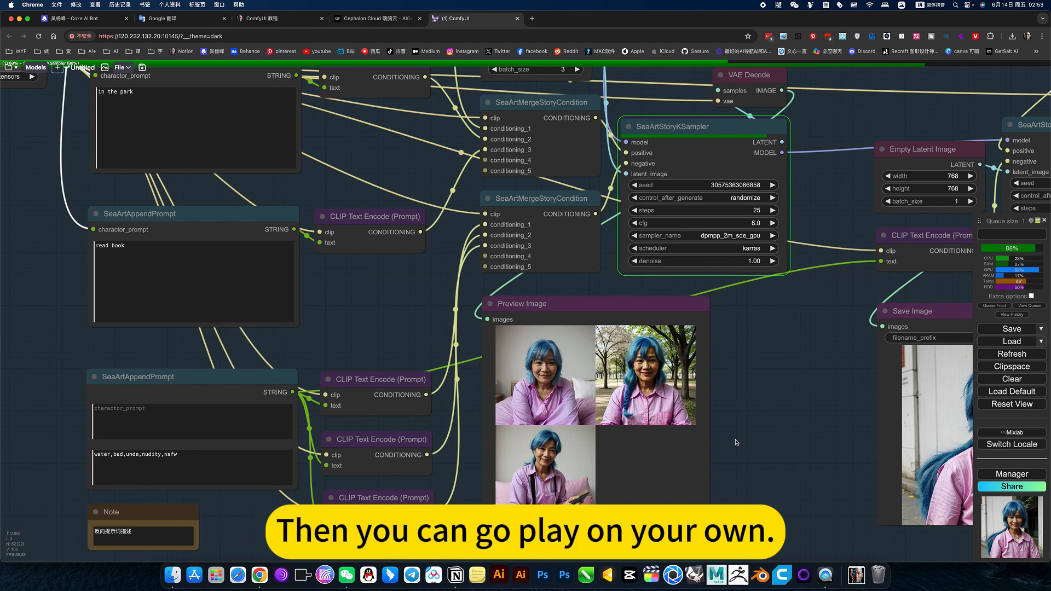
pyautogui.scroll(-3, 736, 442)
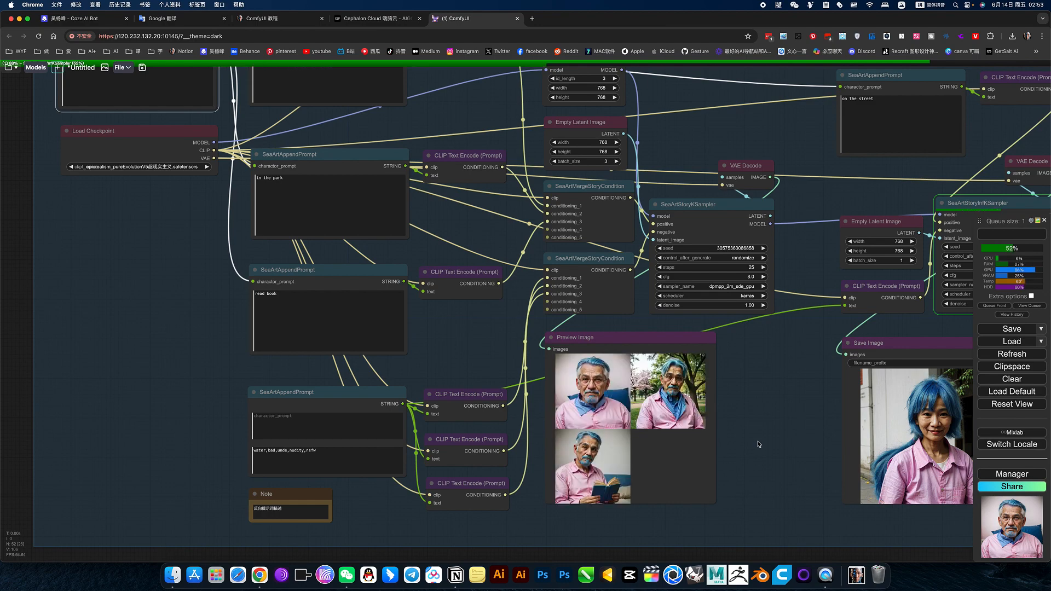
pyautogui.scroll(3, 660, 435)
pyautogui.scroll(7, 660, 435)
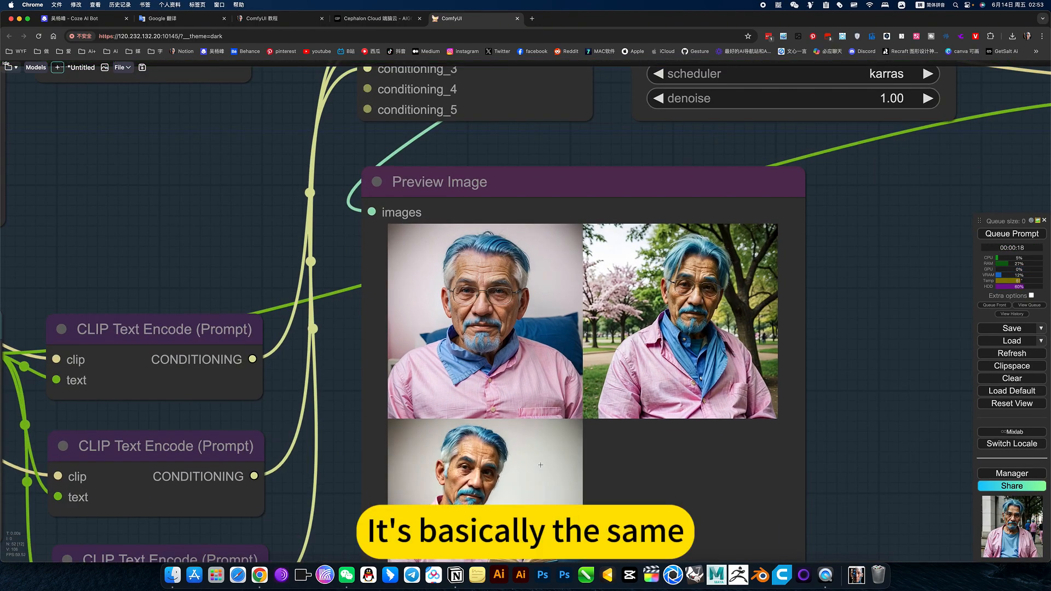
pyautogui.scroll(-8, 831, 446)
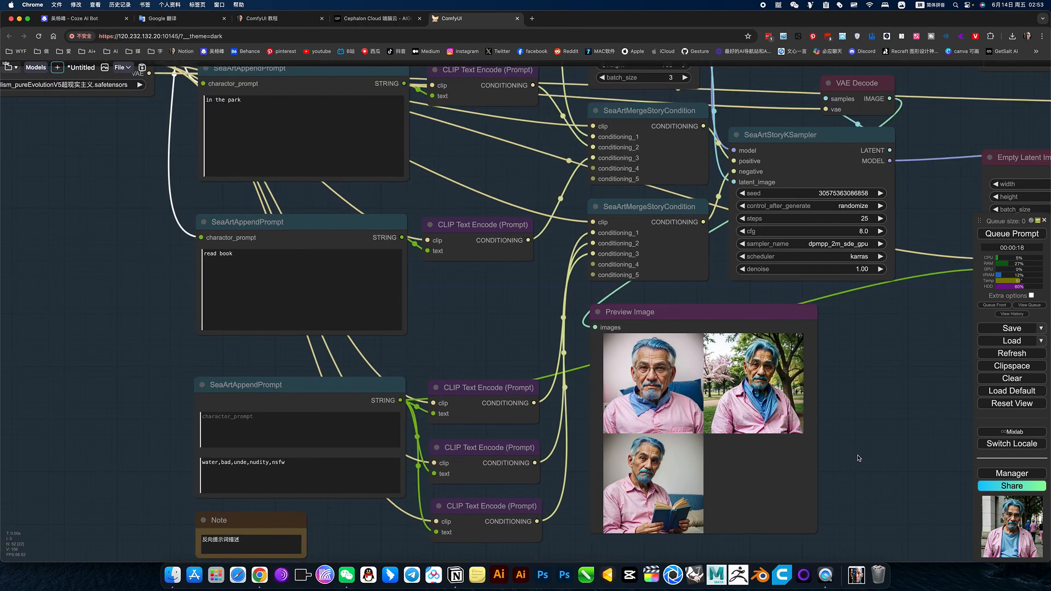
pyautogui.scroll(-3, 806, 430)
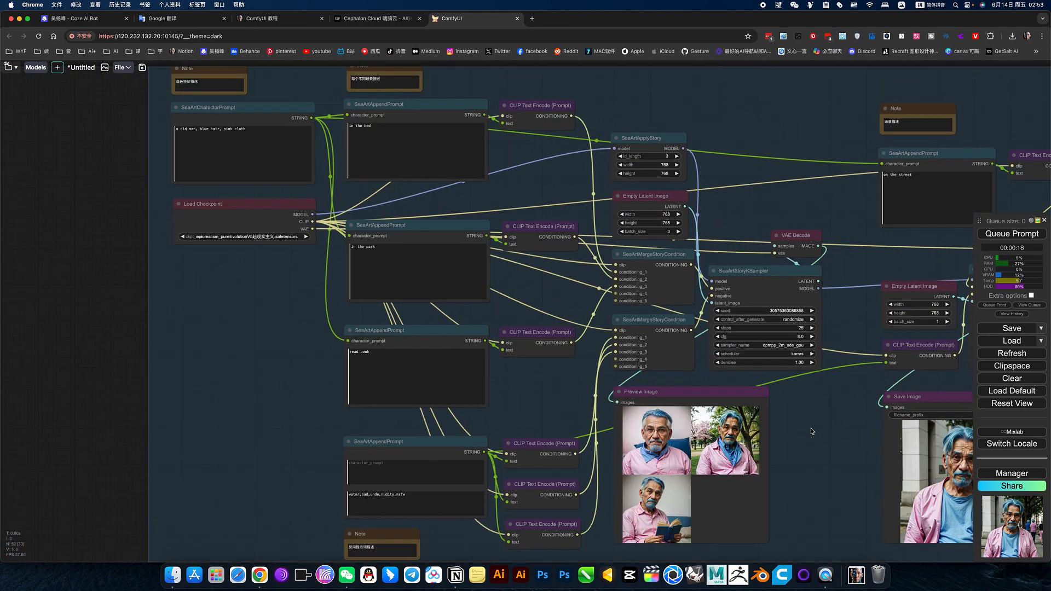
pyautogui.moveTo(804, 419); pyautogui.dragTo(829, 432)
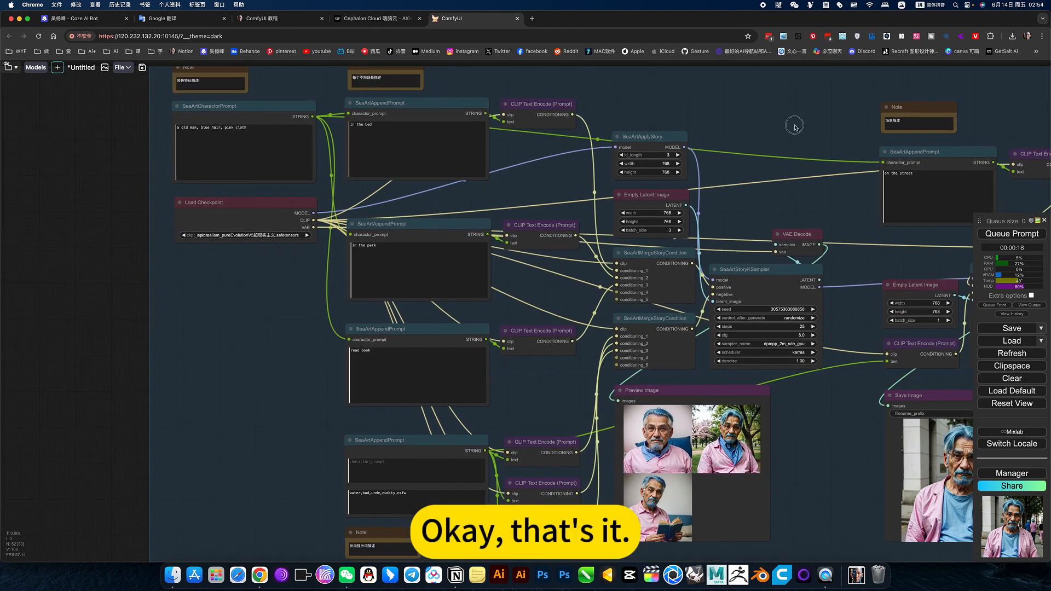
pyautogui.moveTo(795, 126); pyautogui.dragTo(793, 122)
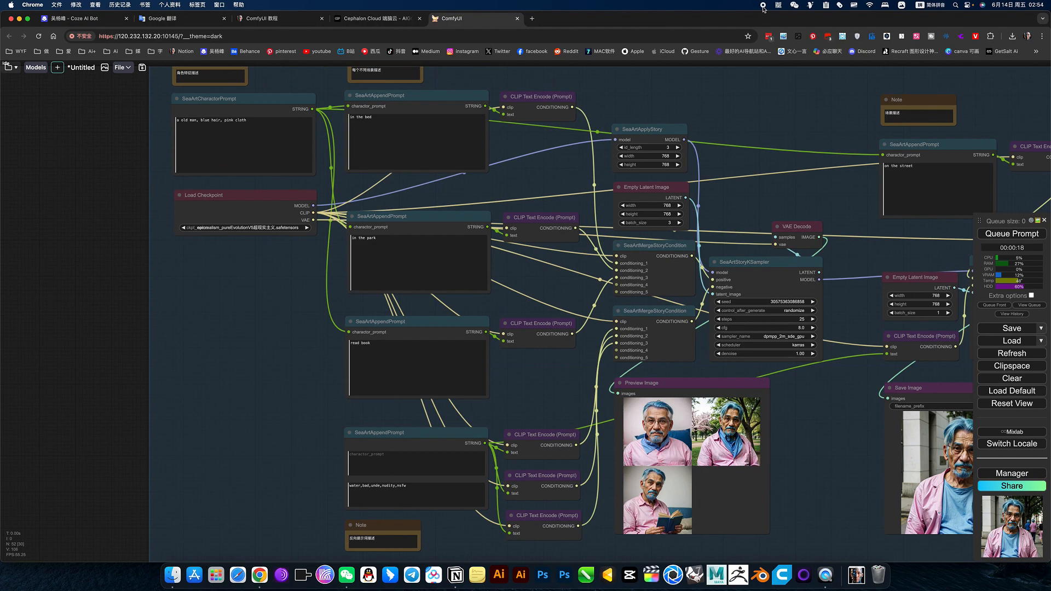